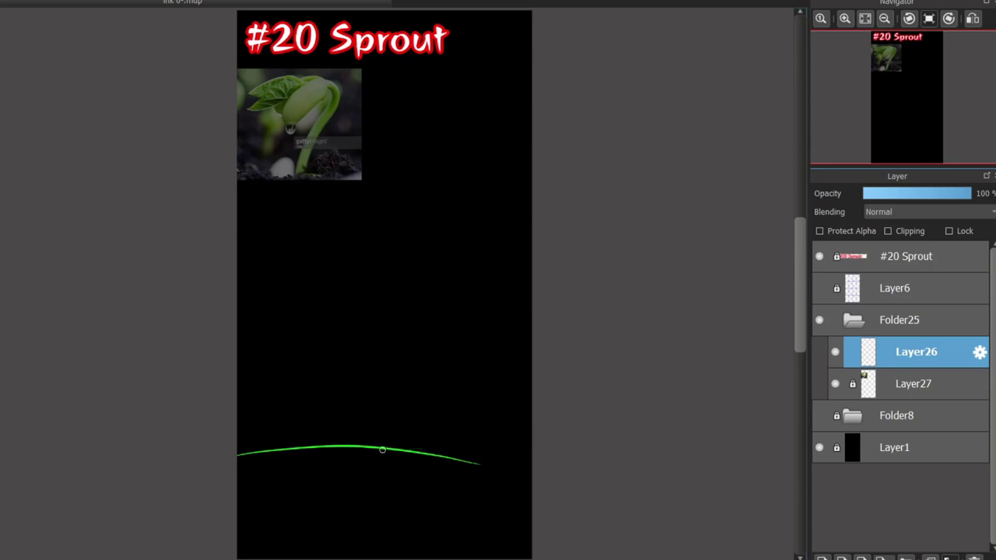
Sketch the sprout's curved stem in green, rising from the ground line on Layer26.
{"action": "mouse_move", "coordinate": [381, 449]}
{"action": "left_mouse_down"}
{"action": "mouse_move", "coordinate": [537, 437]}
{"action": "mouse_move", "coordinate": [418, 297]}
{"action": "left_mouse_up"}
{"action": "key", "text": "ctrl+z"}
{"action": "mouse_move", "coordinate": [374, 455]}
{"action": "left_mouse_down"}
{"action": "mouse_move", "coordinate": [402, 438]}
{"action": "mouse_move", "coordinate": [414, 308]}
{"action": "left_mouse_up"}
{"action": "mouse_move", "coordinate": [422, 445]}
{"action": "left_mouse_down"}
{"action": "mouse_move", "coordinate": [438, 346]}
{"action": "mouse_move", "coordinate": [420, 311]}
{"action": "mouse_move", "coordinate": [371, 364]}
{"action": "mouse_move", "coordinate": [318, 366]}
{"action": "mouse_move", "coordinate": [370, 357]}
{"action": "mouse_move", "coordinate": [433, 321]}
{"action": "mouse_move", "coordinate": [408, 286]}
{"action": "mouse_move", "coordinate": [428, 279]}
{"action": "mouse_move", "coordinate": [350, 294]}
{"action": "left_mouse_up"}
{"action": "key", "text": "ctrl+z"}
{"action": "key", "text": "ctrl+z"}
Sketch the bent seed pod in green at the stem's top, with pointed upper and lower leaves extending left.
{"action": "mouse_move", "coordinate": [434, 275]}
{"action": "left_mouse_down"}
{"action": "mouse_move", "coordinate": [354, 283]}
{"action": "mouse_move", "coordinate": [336, 302]}
{"action": "mouse_move", "coordinate": [338, 354]}
{"action": "left_mouse_up"}
{"action": "key", "text": "ctrl+z"}
{"action": "mouse_move", "coordinate": [394, 283]}
{"action": "left_mouse_down"}
{"action": "mouse_move", "coordinate": [305, 271]}
{"action": "mouse_move", "coordinate": [369, 266]}
{"action": "mouse_move", "coordinate": [302, 307]}
{"action": "left_mouse_up"}
{"action": "key", "text": "ctrl+z"}
{"action": "key", "text": "ctrl+z"}
{"action": "mouse_move", "coordinate": [364, 259]}
{"action": "left_mouse_down"}
{"action": "mouse_move", "coordinate": [313, 303]}
{"action": "mouse_move", "coordinate": [291, 295]}
{"action": "mouse_move", "coordinate": [388, 303]}
{"action": "mouse_move", "coordinate": [275, 297]}
{"action": "left_mouse_up"}
{"action": "key", "text": "ctrl+z"}
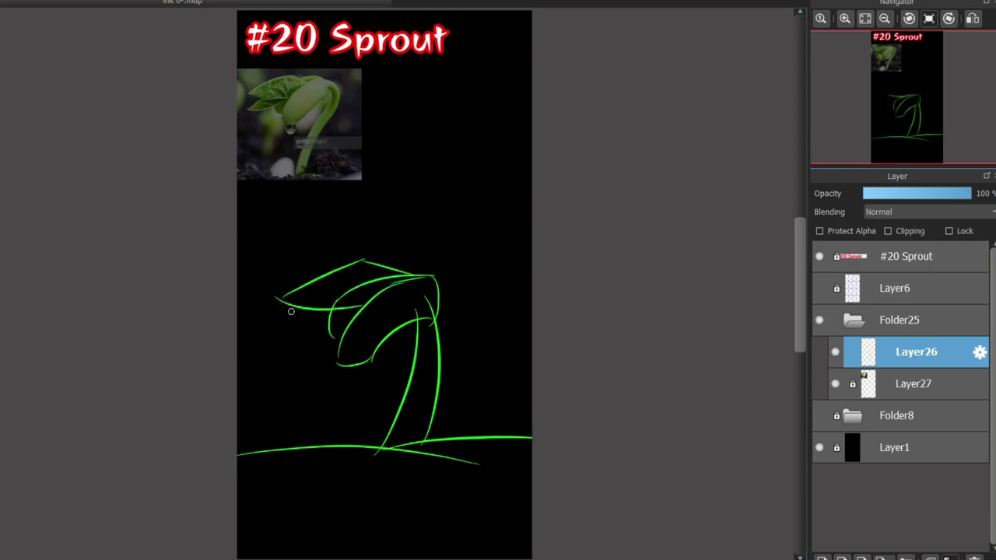
{"action": "left_click_drag", "start_coordinate": [281, 340], "coordinate": [339, 343]}
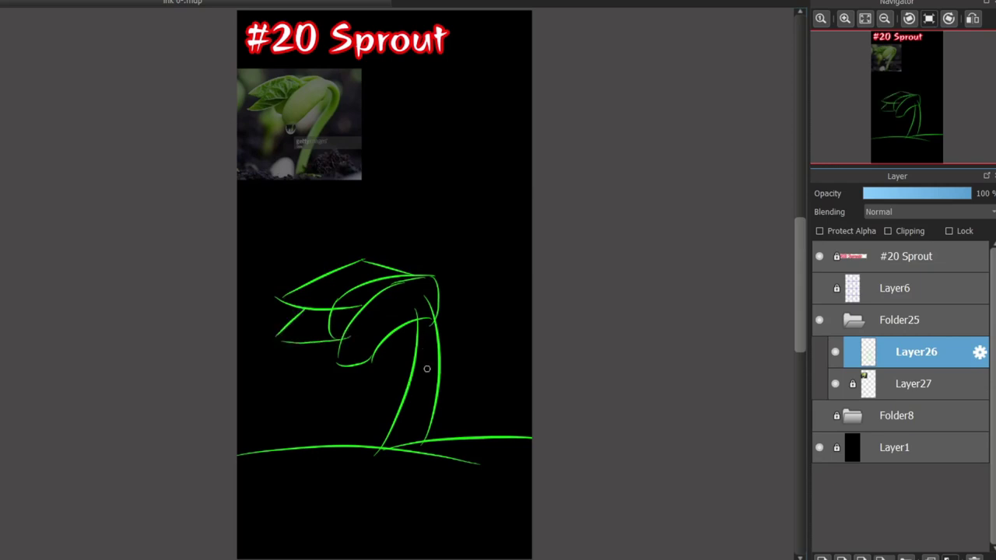
{"action": "left_click_drag", "start_coordinate": [459, 335], "coordinate": [441, 376]}
{"action": "key", "text": "ctrl+z"}
{"action": "mouse_move", "coordinate": [431, 284]}
{"action": "left_mouse_down"}
{"action": "mouse_move", "coordinate": [427, 402]}
{"action": "mouse_move", "coordinate": [411, 434]}
{"action": "left_mouse_up"}
{"action": "left_click_drag", "start_coordinate": [434, 316], "coordinate": [399, 410]}
{"action": "scroll", "coordinate": [393, 401], "scroll_direction": "up", "scroll_amount": 2}
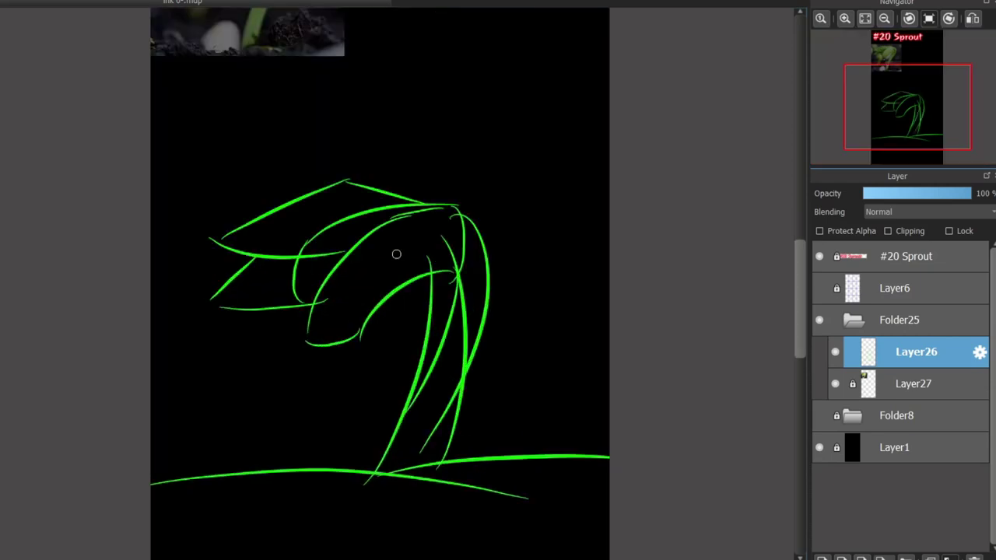
{"action": "key", "text": "ctrl+z"}
{"action": "key", "text": "ctrl+z"}
Redraw the stem in blue as a wider curve right of the green one, adding a short arc at the pod's inner curve.
{"action": "mouse_move", "coordinate": [458, 212]}
{"action": "left_mouse_down"}
{"action": "mouse_move", "coordinate": [428, 454]}
{"action": "mouse_move", "coordinate": [471, 416]}
{"action": "mouse_move", "coordinate": [439, 507]}
{"action": "mouse_move", "coordinate": [469, 255]}
{"action": "left_mouse_up"}
{"action": "key", "text": "ctrl+z"}
{"action": "left_click_drag", "start_coordinate": [378, 304], "coordinate": [411, 278]}
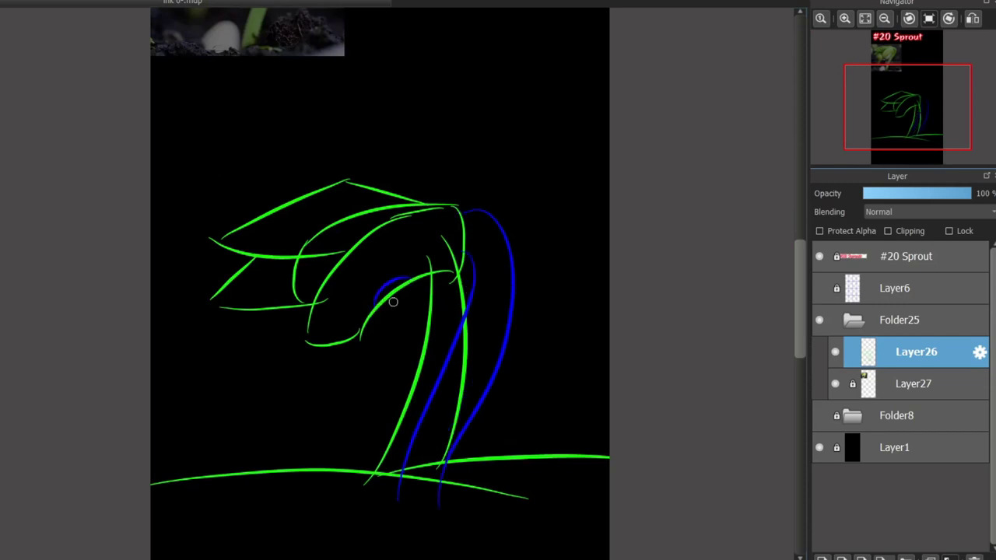
Sketch short blue vein lines across the upper and lower leaves.
{"action": "mouse_move", "coordinate": [800, 263]}
{"action": "left_mouse_down"}
{"action": "mouse_move", "coordinate": [800, 228]}
{"action": "mouse_move", "coordinate": [799, 259]}
{"action": "left_mouse_up"}
{"action": "key", "text": "ctrl+z"}
{"action": "left_click_drag", "start_coordinate": [281, 230], "coordinate": [296, 272]}
{"action": "mouse_move", "coordinate": [327, 273]}
{"action": "left_mouse_down"}
{"action": "mouse_move", "coordinate": [332, 215]}
{"action": "mouse_move", "coordinate": [320, 219]}
{"action": "mouse_move", "coordinate": [381, 229]}
{"action": "left_mouse_up"}
{"action": "key", "text": "ctrl+z"}
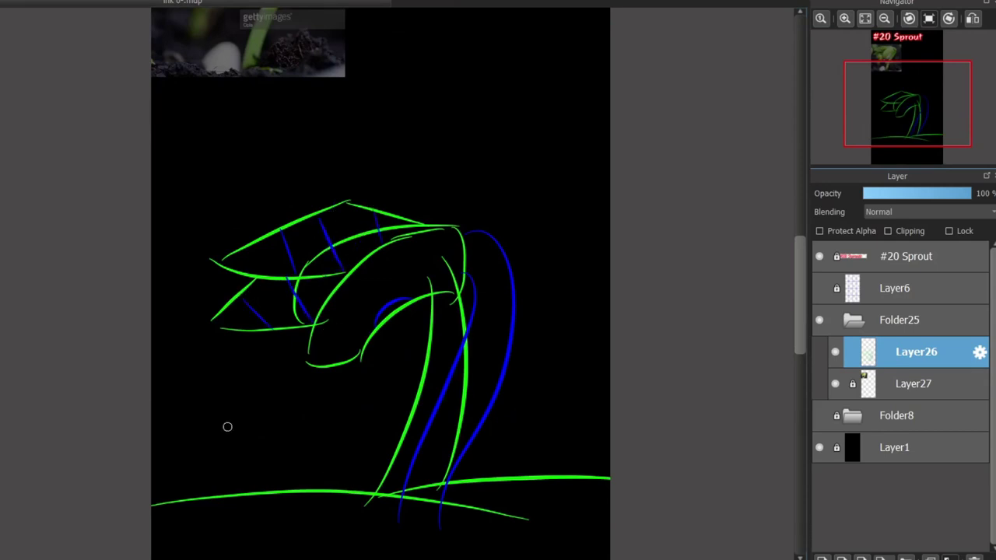
Sketch curved blue ground mounds around the stem's base, one in front and one rising toward each canvas edge.
{"action": "key", "text": "ctrl+z"}
{"action": "key", "text": "ctrl+z"}
{"action": "mouse_move", "coordinate": [186, 502]}
{"action": "left_mouse_down"}
{"action": "mouse_move", "coordinate": [400, 475]}
{"action": "mouse_move", "coordinate": [463, 517]}
{"action": "mouse_move", "coordinate": [535, 532]}
{"action": "left_mouse_up"}
{"action": "key", "text": "ctrl+z"}
{"action": "key", "text": "ctrl+z"}
{"action": "left_click_drag", "start_coordinate": [449, 474], "coordinate": [610, 430]}
{"action": "left_click_drag", "start_coordinate": [378, 478], "coordinate": [187, 453]}
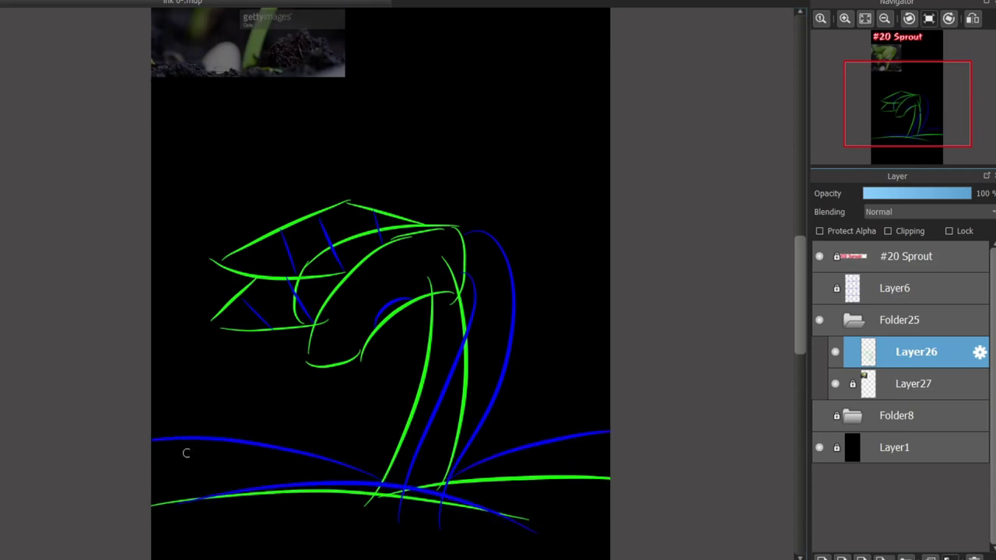
{"action": "key", "text": "ctrl+z"}
{"action": "left_click_drag", "start_coordinate": [378, 479], "coordinate": [112, 467]}
Sketch blue water drops hanging from both leaf tips and thin slanted rain lines around the sprout.
{"action": "scroll", "coordinate": [709, 343], "scroll_direction": "down", "scroll_amount": 2}
{"action": "scroll", "coordinate": [303, 362], "scroll_direction": "up", "scroll_amount": 5}
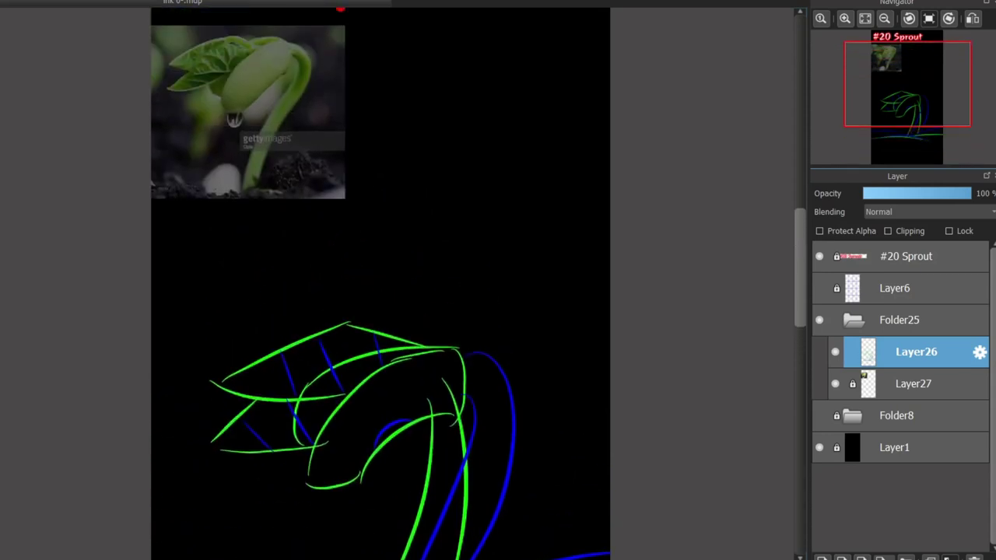
{"action": "scroll", "coordinate": [303, 363], "scroll_direction": "down", "scroll_amount": 4}
{"action": "scroll", "coordinate": [302, 363], "scroll_direction": "up", "scroll_amount": 2}
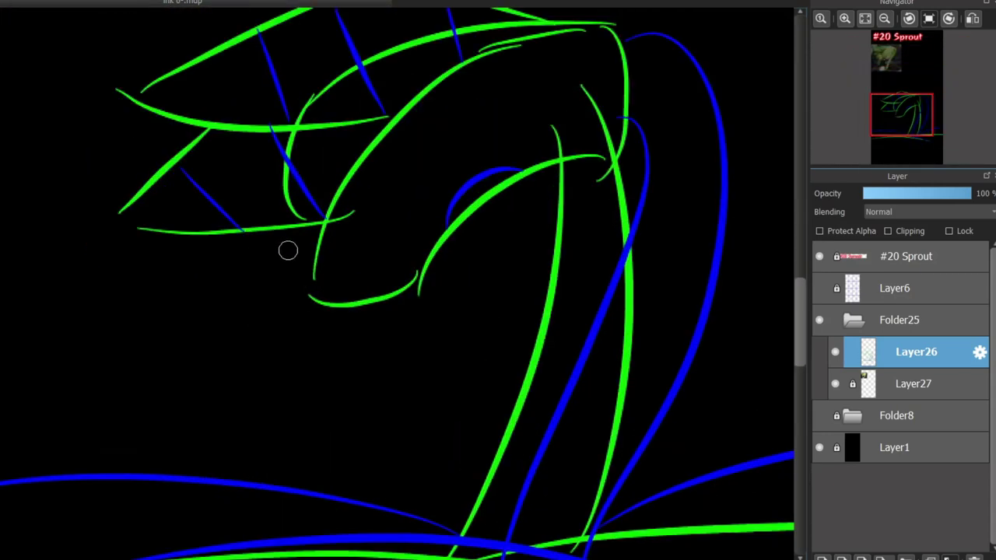
{"action": "left_click_drag", "start_coordinate": [109, 296], "coordinate": [110, 234]}
{"action": "left_click_drag", "start_coordinate": [124, 108], "coordinate": [118, 152]}
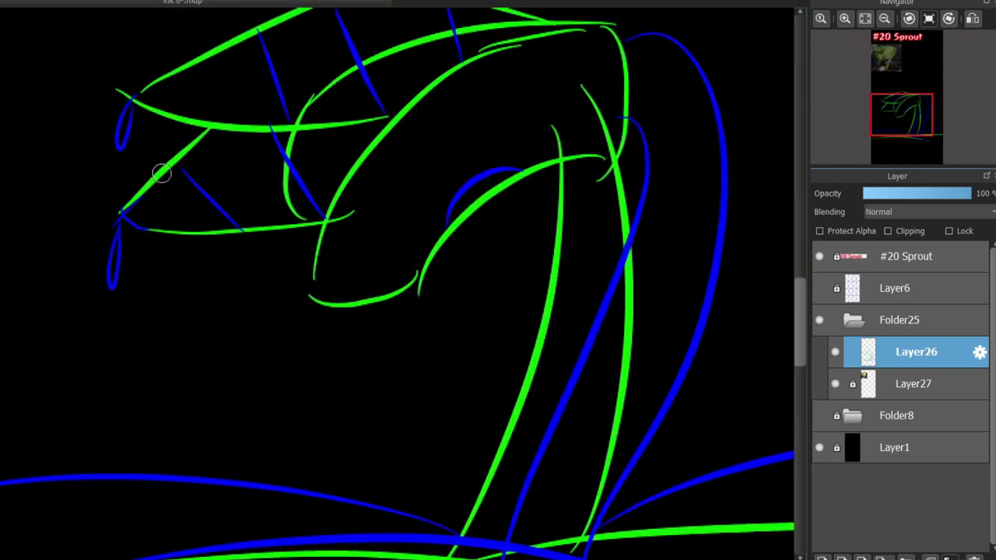
{"action": "scroll", "coordinate": [203, 197], "scroll_direction": "down", "scroll_amount": 3}
{"action": "scroll", "coordinate": [260, 240], "scroll_direction": "up", "scroll_amount": 3}
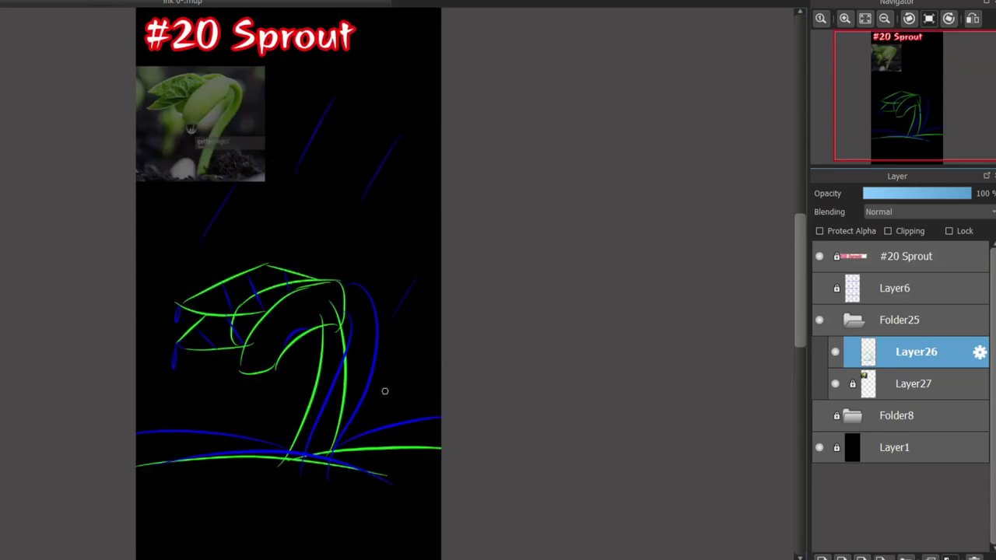
Erase most of the old green stem lines and add a blue contour line inside the new stem's right edge.
{"action": "scroll", "coordinate": [240, 395], "scroll_direction": "up", "scroll_amount": 2}
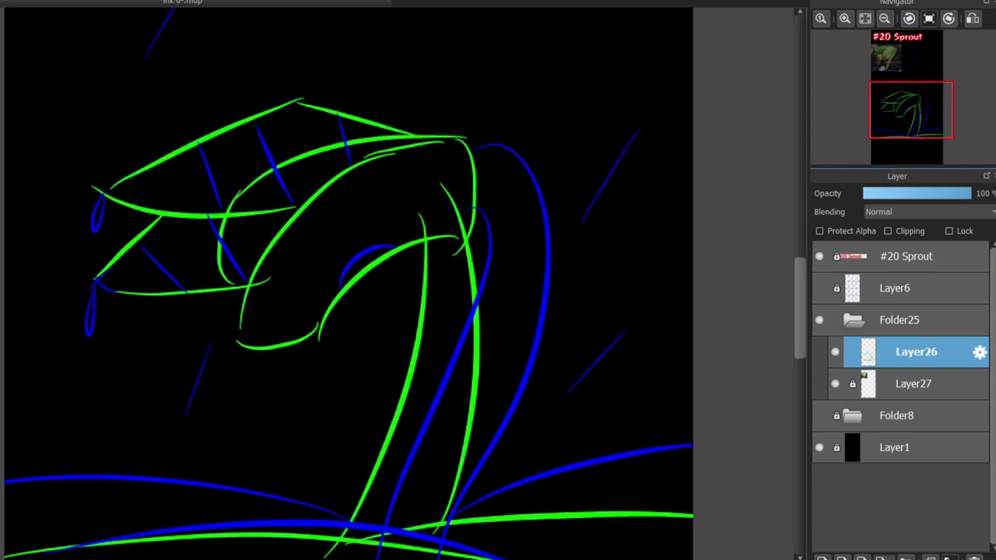
{"action": "left_click_drag", "start_coordinate": [420, 341], "coordinate": [433, 304]}
{"action": "left_click_drag", "start_coordinate": [468, 266], "coordinate": [468, 281]}
{"action": "left_click_drag", "start_coordinate": [399, 406], "coordinate": [382, 462]}
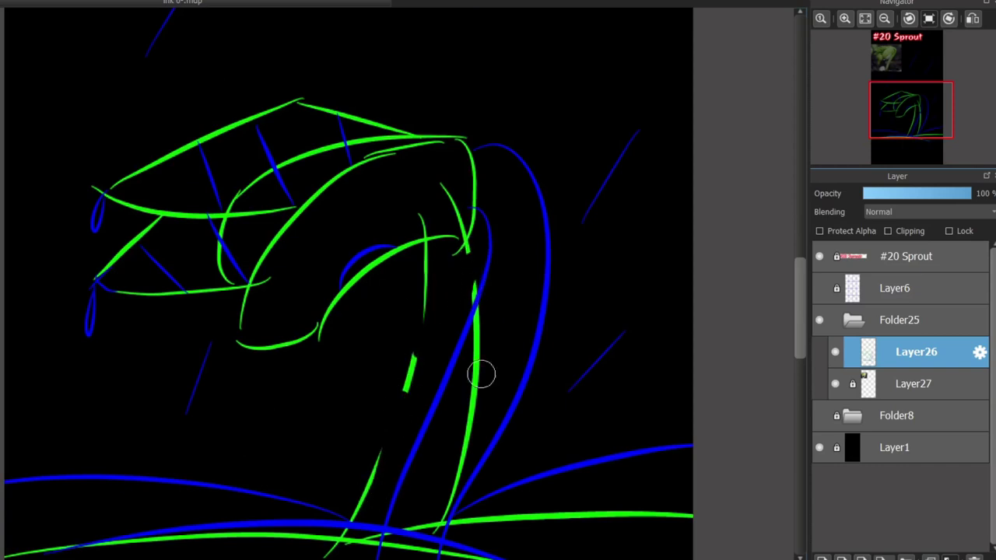
{"action": "left_click_drag", "start_coordinate": [477, 354], "coordinate": [451, 471]}
{"action": "left_click_drag", "start_coordinate": [476, 333], "coordinate": [456, 443]}
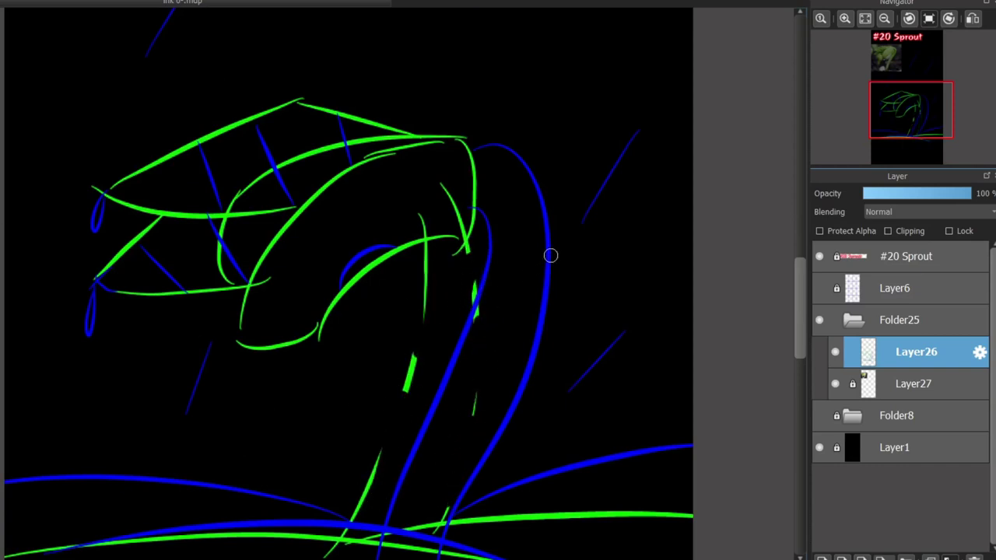
{"action": "left_click_drag", "start_coordinate": [550, 255], "coordinate": [426, 532]}
Hide the reference photo on Layer27 and sketch three long blue roots spreading down from the stem's base.
{"action": "left_click_drag", "start_coordinate": [799, 320], "coordinate": [800, 347]}
{"action": "left_click", "coordinate": [834, 384]}
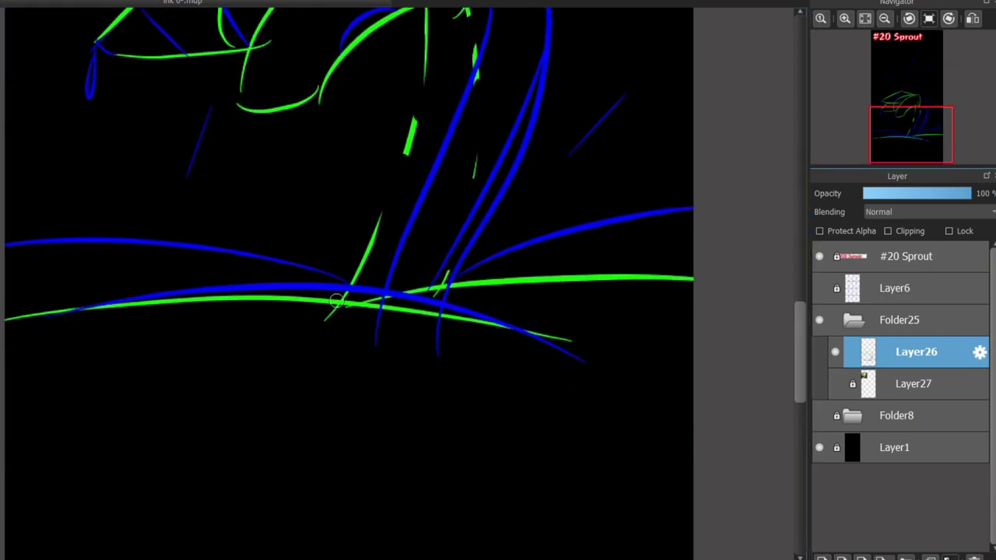
{"action": "left_click_drag", "start_coordinate": [336, 310], "coordinate": [220, 480]}
{"action": "mouse_move", "coordinate": [393, 301]}
{"action": "left_mouse_down"}
{"action": "mouse_move", "coordinate": [389, 413]}
{"action": "mouse_move", "coordinate": [423, 557]}
{"action": "left_mouse_up"}
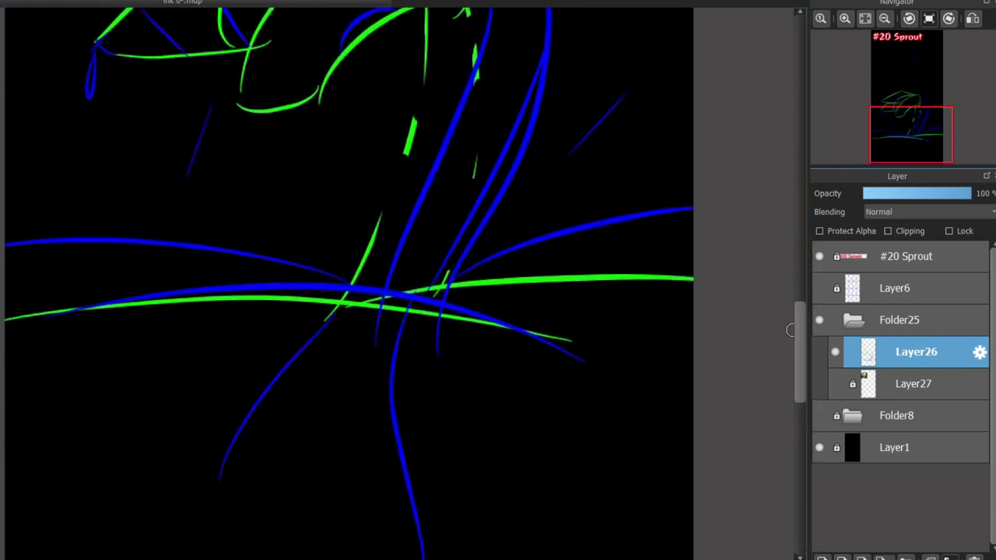
{"action": "scroll", "coordinate": [789, 333], "scroll_direction": "down", "scroll_amount": 2}
{"action": "left_click_drag", "start_coordinate": [427, 226], "coordinate": [549, 468]}
Sketch a blue bone in the soil entering from the canvas's left edge, with a two-lobed knob at its end.
{"action": "left_click_drag", "start_coordinate": [269, 376], "coordinate": [1, 427]}
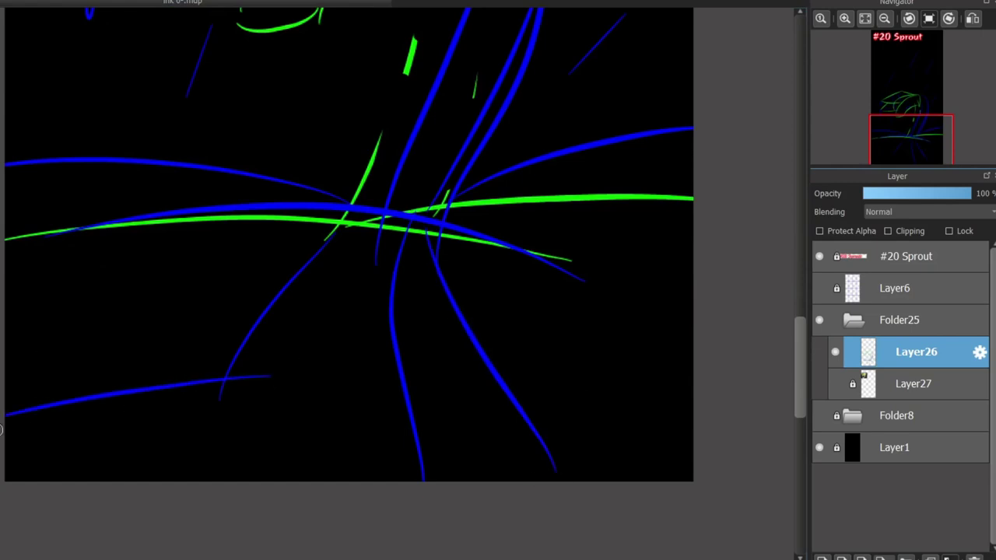
{"action": "key", "text": "ctrl+z"}
{"action": "left_click_drag", "start_coordinate": [264, 381], "coordinate": [6, 401]}
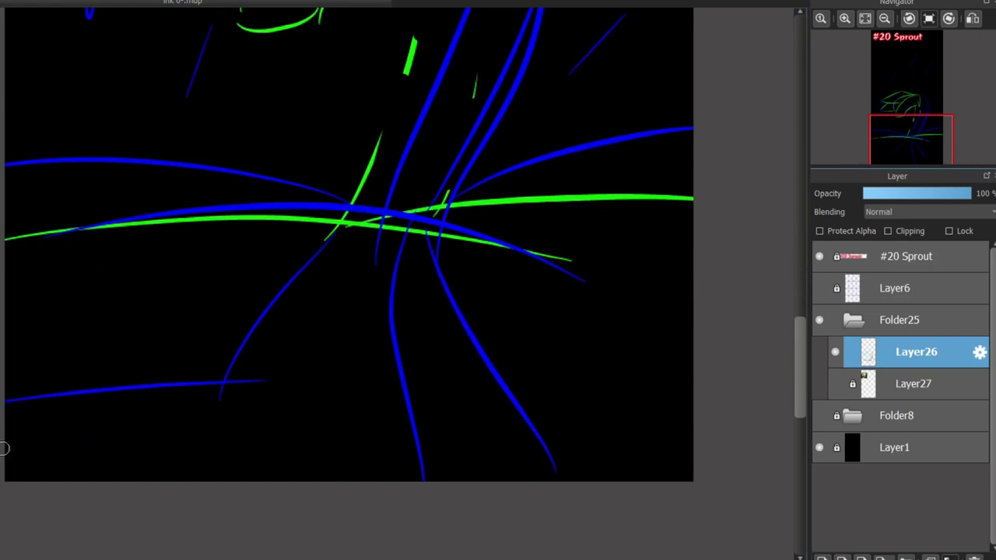
{"action": "left_click_drag", "start_coordinate": [4, 446], "coordinate": [277, 421]}
{"action": "mouse_move", "coordinate": [263, 378]}
{"action": "left_mouse_down"}
{"action": "mouse_move", "coordinate": [271, 351]}
{"action": "mouse_move", "coordinate": [284, 438]}
{"action": "left_mouse_up"}
Extend the left root into two tips curling around the bone, and add a second outline and a side branch.
{"action": "left_click_drag", "start_coordinate": [224, 434], "coordinate": [247, 418]}
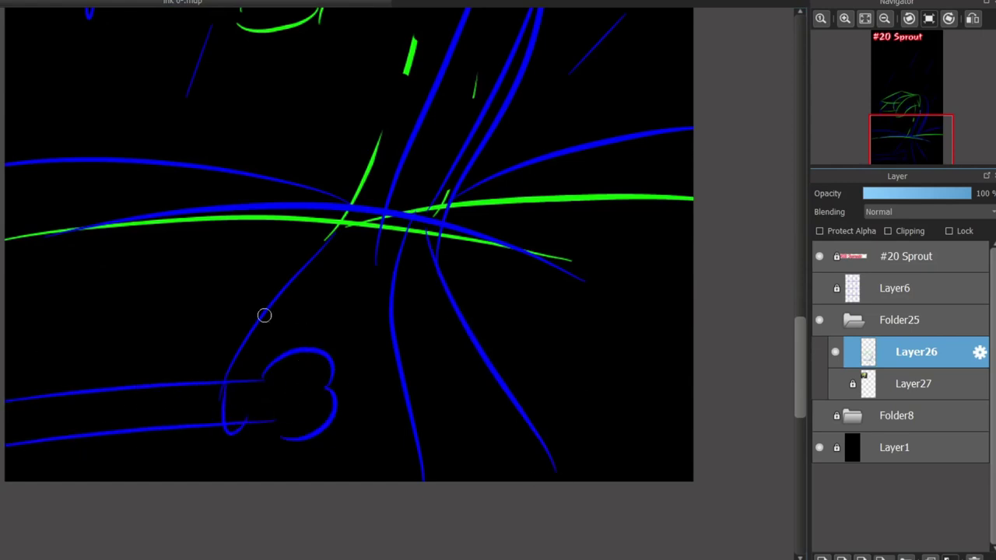
{"action": "left_click_drag", "start_coordinate": [249, 334], "coordinate": [206, 428]}
{"action": "left_click_drag", "start_coordinate": [419, 167], "coordinate": [305, 302]}
{"action": "key", "text": "ctrl+z"}
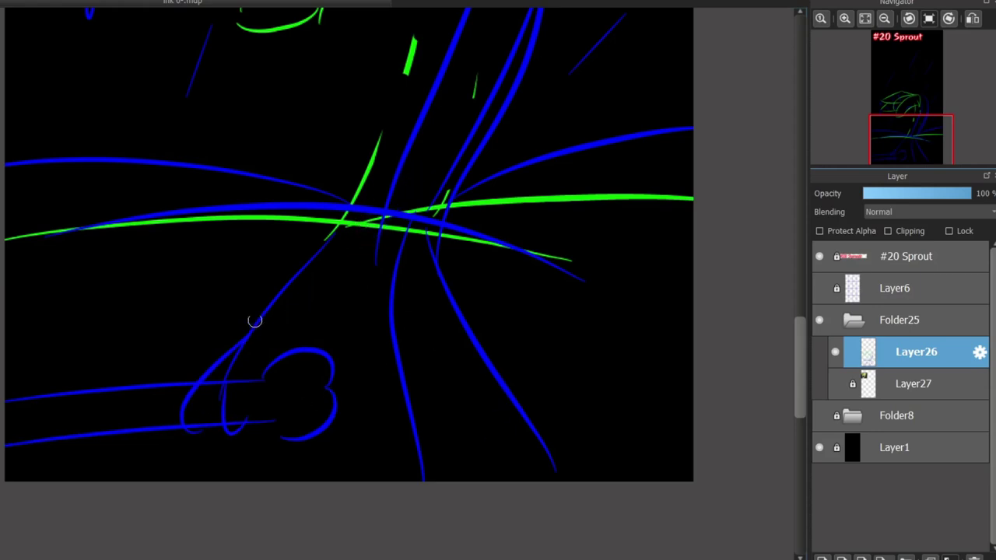
{"action": "left_click_drag", "start_coordinate": [253, 321], "coordinate": [420, 175]}
{"action": "left_click_drag", "start_coordinate": [359, 286], "coordinate": [306, 383]}
{"action": "key", "text": "ctrl+z"}
{"action": "left_click_drag", "start_coordinate": [399, 202], "coordinate": [303, 384]}
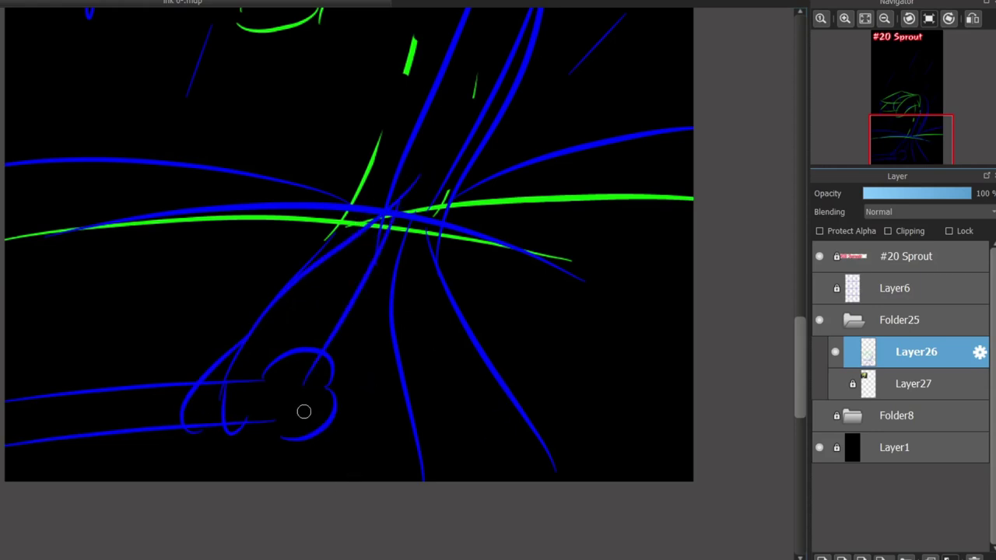
{"action": "key", "text": "ctrl+z"}
{"action": "left_click_drag", "start_coordinate": [350, 302], "coordinate": [295, 345]}
Redraw the seed pod's lower tip and its rounded end at the stem in blue.
{"action": "scroll", "coordinate": [775, 349], "scroll_direction": "up", "scroll_amount": 10}
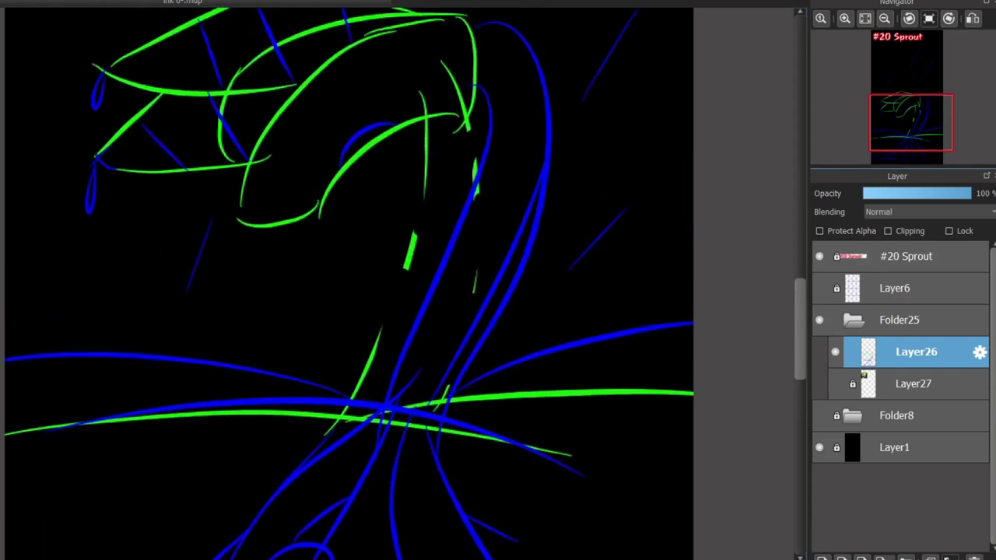
{"action": "scroll", "coordinate": [348, 284], "scroll_direction": "down", "scroll_amount": 5}
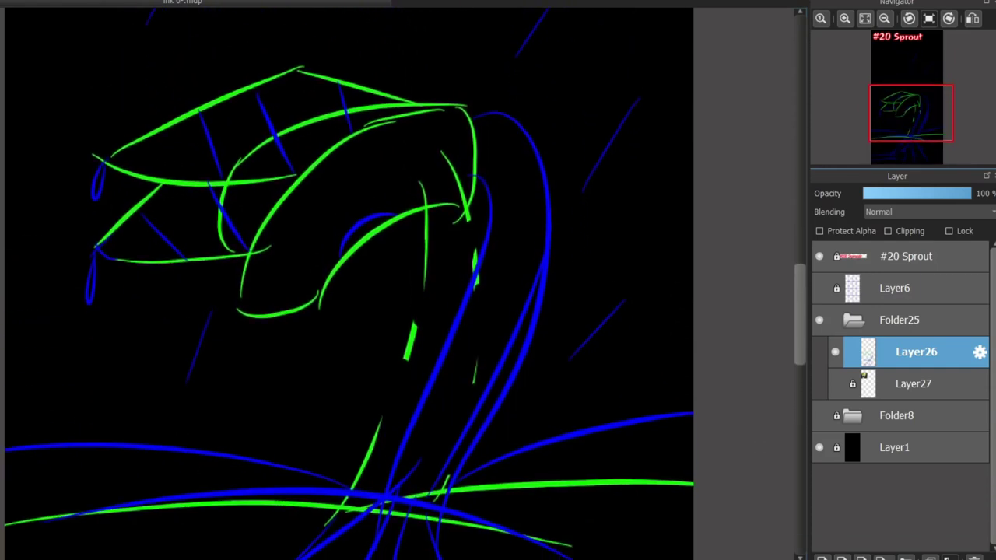
{"action": "key", "text": "ctrl+z"}
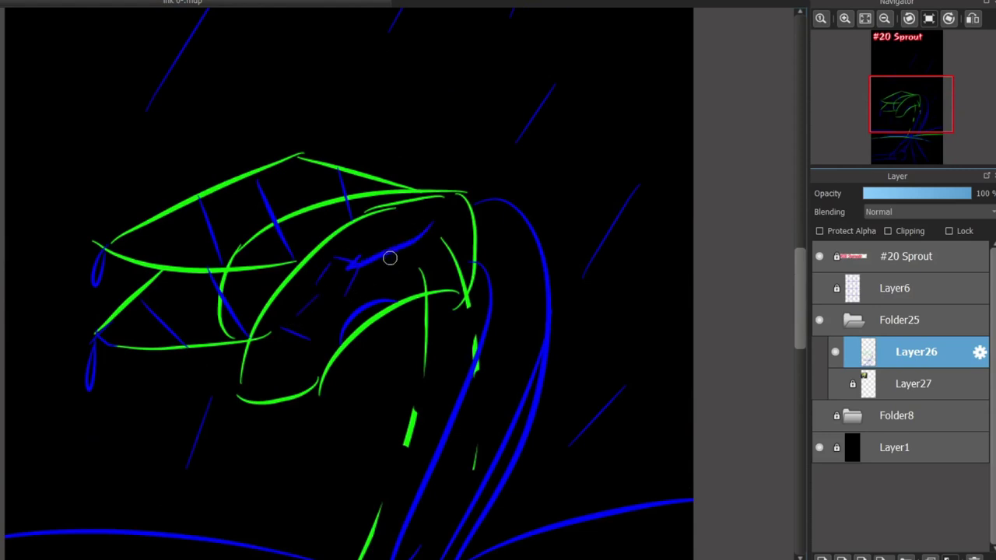
{"action": "left_click_drag", "start_coordinate": [256, 406], "coordinate": [237, 392]}
{"action": "key", "text": "ctrl+z"}
{"action": "mouse_move", "coordinate": [319, 378]}
{"action": "left_mouse_down"}
{"action": "mouse_move", "coordinate": [285, 404]}
{"action": "mouse_move", "coordinate": [239, 368]}
{"action": "left_mouse_up"}
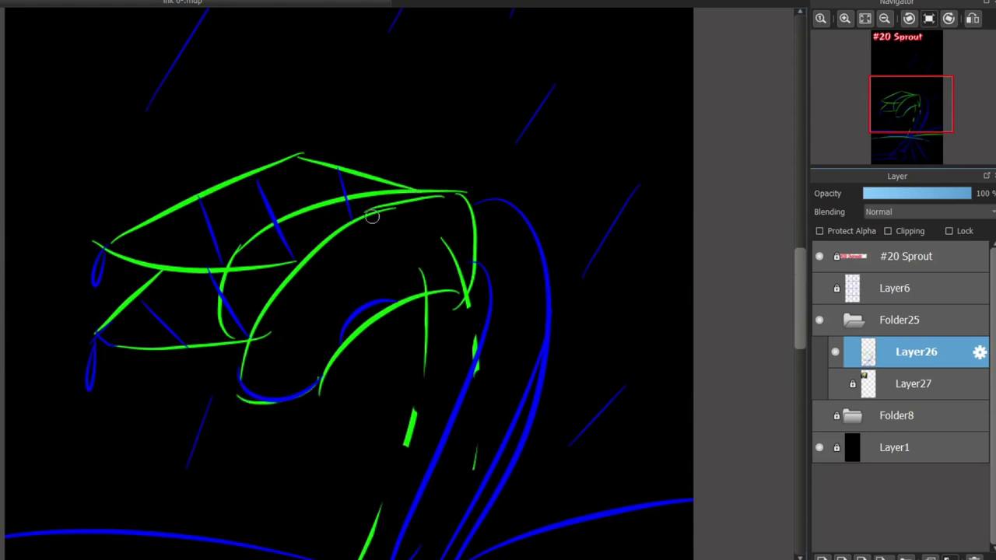
{"action": "mouse_move", "coordinate": [371, 216]}
{"action": "left_mouse_down"}
{"action": "mouse_move", "coordinate": [460, 211]}
{"action": "mouse_move", "coordinate": [492, 253]}
{"action": "mouse_move", "coordinate": [458, 305]}
{"action": "left_mouse_up"}
Add short curved blue marks on the ground mounds and hooked tips on the right-hand roots.
{"action": "scroll", "coordinate": [348, 311], "scroll_direction": "down", "scroll_amount": 6}
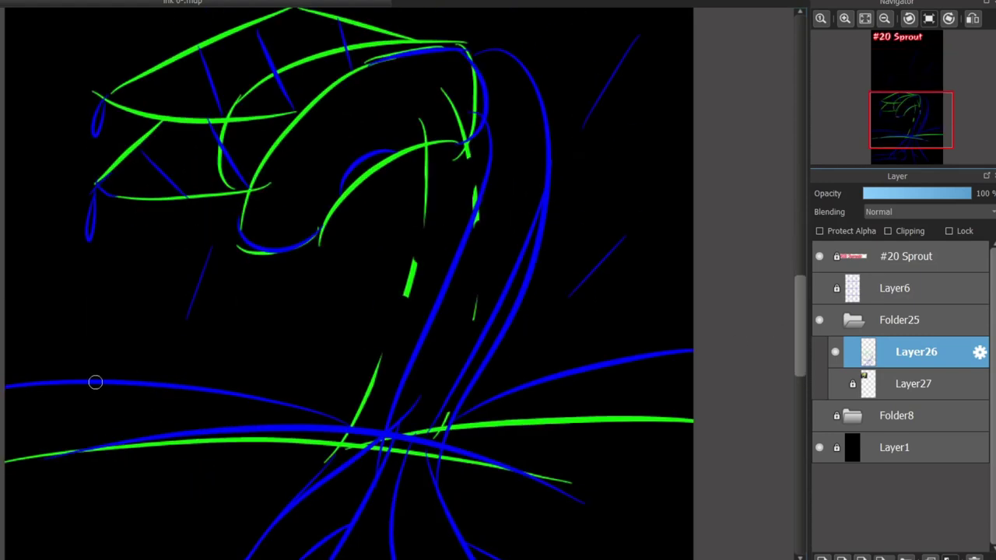
{"action": "mouse_move", "coordinate": [83, 389]}
{"action": "left_mouse_down"}
{"action": "mouse_move", "coordinate": [94, 410]}
{"action": "mouse_move", "coordinate": [131, 403]}
{"action": "left_mouse_up"}
{"action": "left_click_drag", "start_coordinate": [125, 458], "coordinate": [184, 452]}
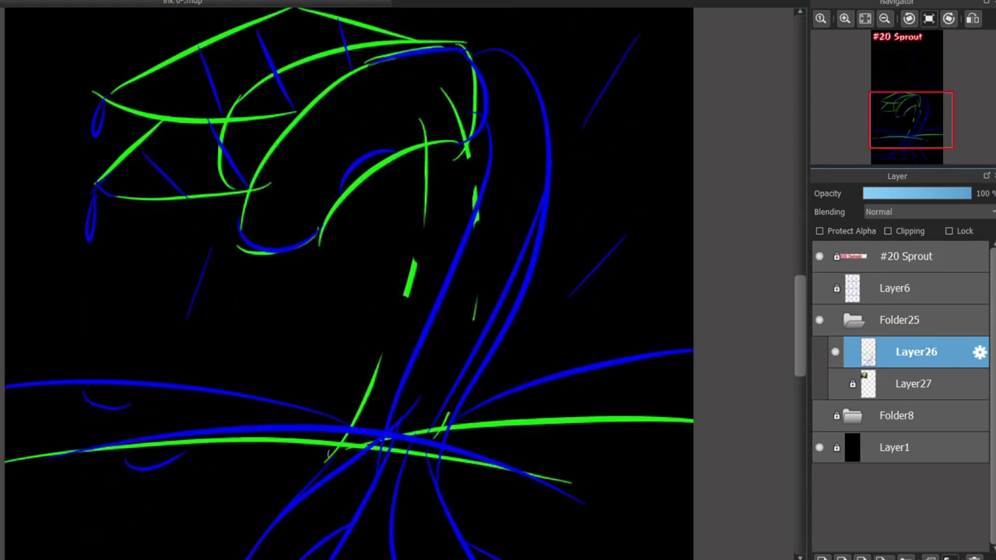
{"action": "left_click_drag", "start_coordinate": [618, 380], "coordinate": [765, 384]}
{"action": "left_click_drag", "start_coordinate": [336, 307], "coordinate": [418, 334]}
{"action": "key", "text": "ctrl+z"}
{"action": "scroll", "coordinate": [401, 251], "scroll_direction": "down", "scroll_amount": 2}
{"action": "scroll", "coordinate": [414, 430], "scroll_direction": "up", "scroll_amount": 1}
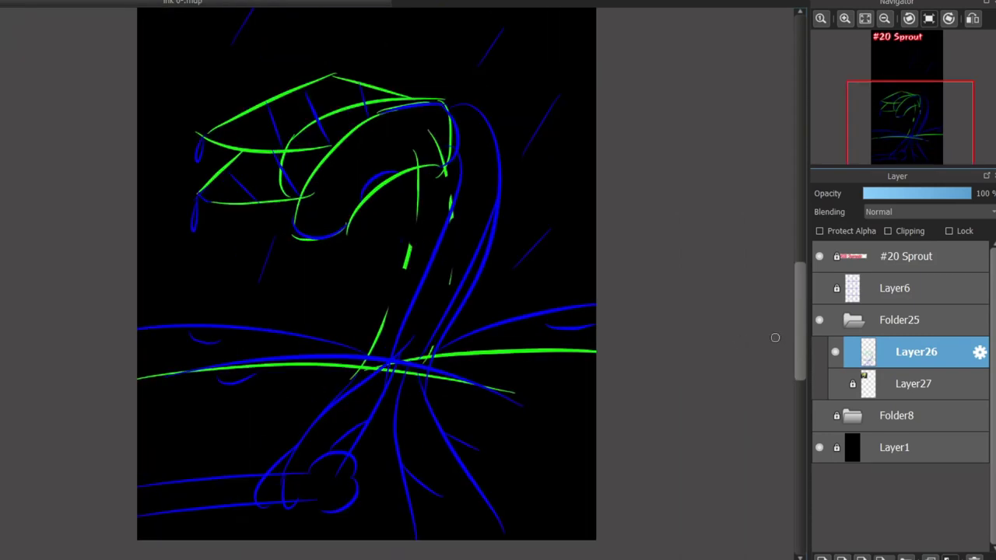
{"action": "scroll", "coordinate": [478, 462], "scroll_direction": "down", "scroll_amount": 1}
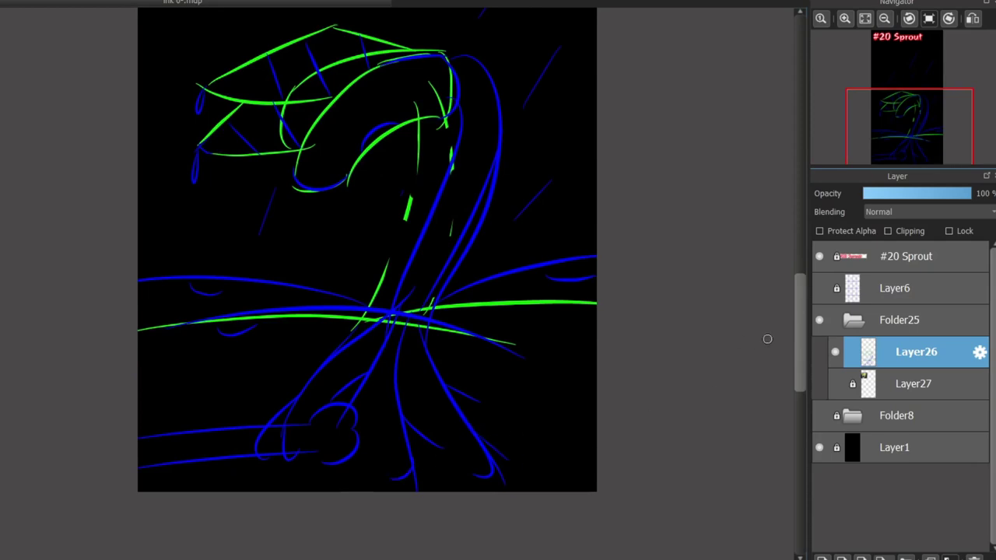
Sketch a blue watering-can head at the canvas's upper-right edge, with water streaks falling from it.
{"action": "scroll", "coordinate": [437, 399], "scroll_direction": "up", "scroll_amount": 5}
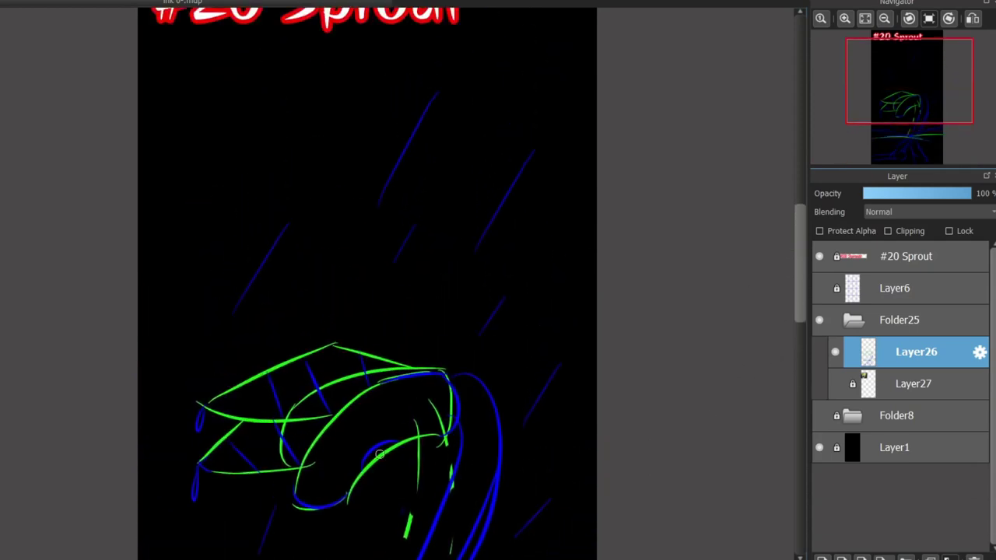
{"action": "scroll", "coordinate": [789, 292], "scroll_direction": "up", "scroll_amount": 1}
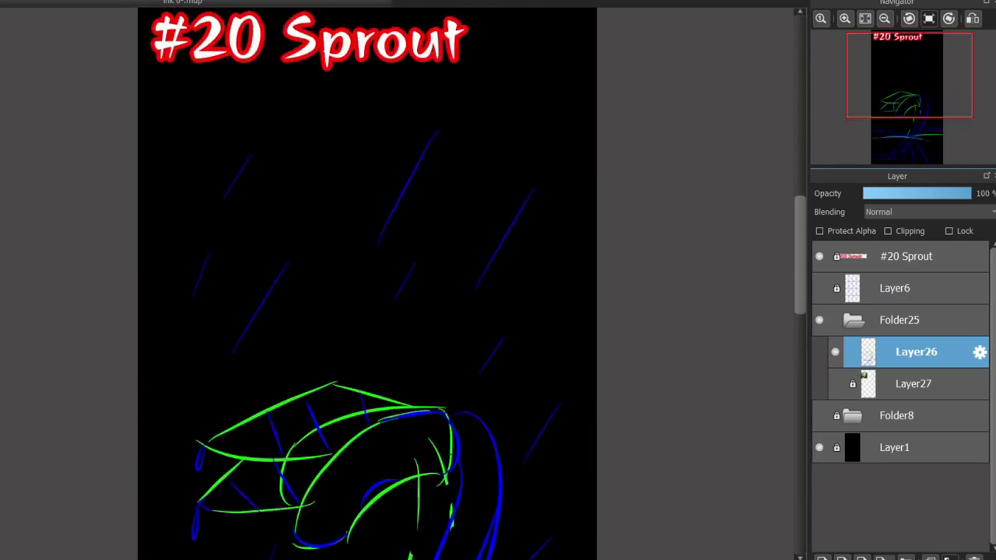
{"action": "left_click_drag", "start_coordinate": [478, 158], "coordinate": [596, 294]}
{"action": "mouse_move", "coordinate": [479, 161]}
{"action": "left_mouse_down"}
{"action": "mouse_move", "coordinate": [596, 234]}
{"action": "mouse_move", "coordinate": [603, 145]}
{"action": "left_mouse_up"}
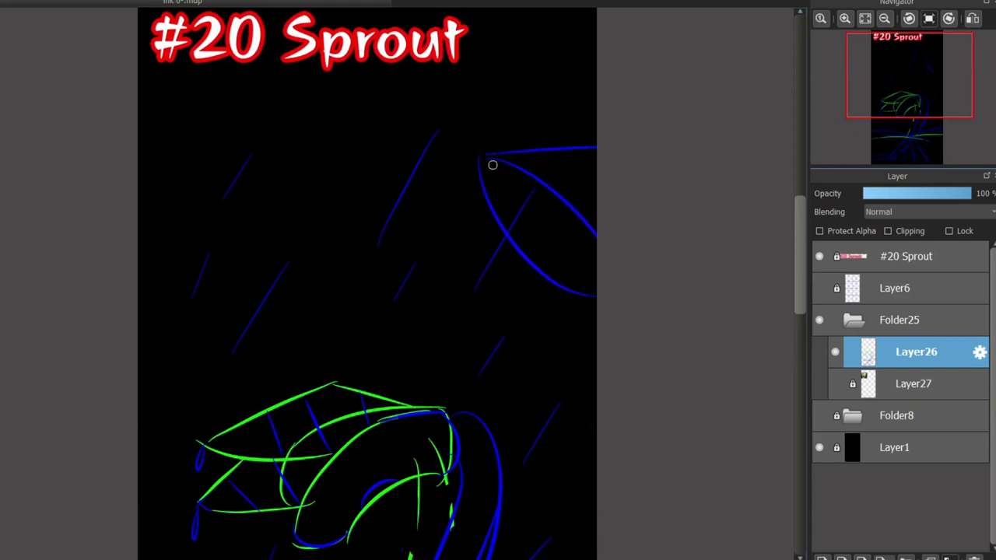
{"action": "left_click_drag", "start_coordinate": [473, 176], "coordinate": [425, 239]}
{"action": "left_click_drag", "start_coordinate": [581, 300], "coordinate": [566, 378]}
{"action": "left_click_drag", "start_coordinate": [547, 309], "coordinate": [530, 364]}
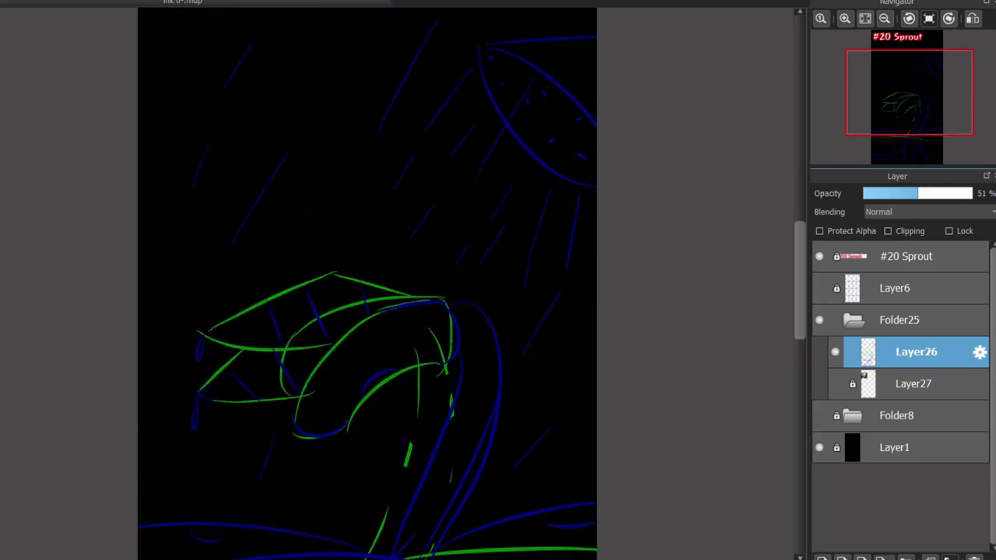
Add a new layer above the sketch layer Layer26 and lock Layer26.
{"action": "left_click", "coordinate": [822, 558]}
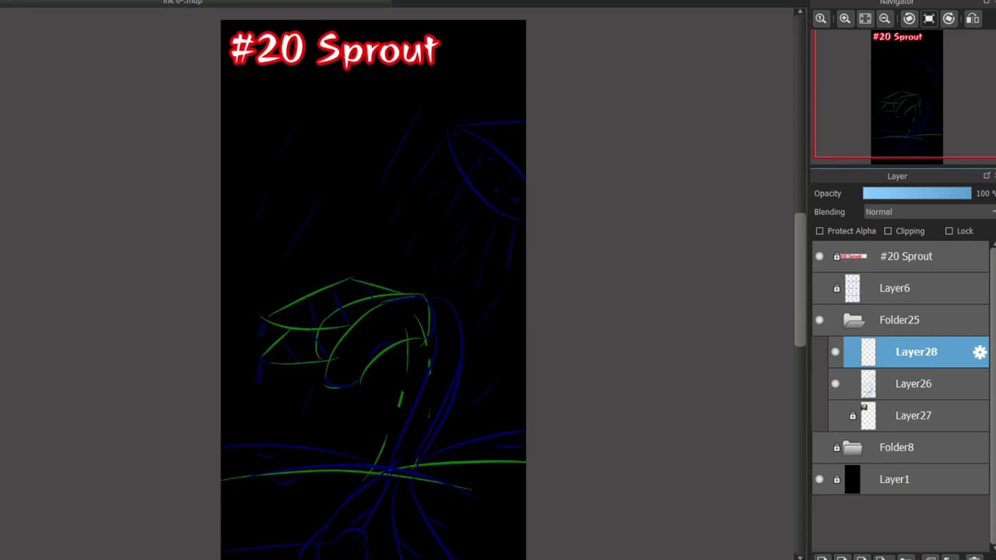
{"action": "scroll", "coordinate": [372, 416], "scroll_direction": "up", "scroll_amount": 3}
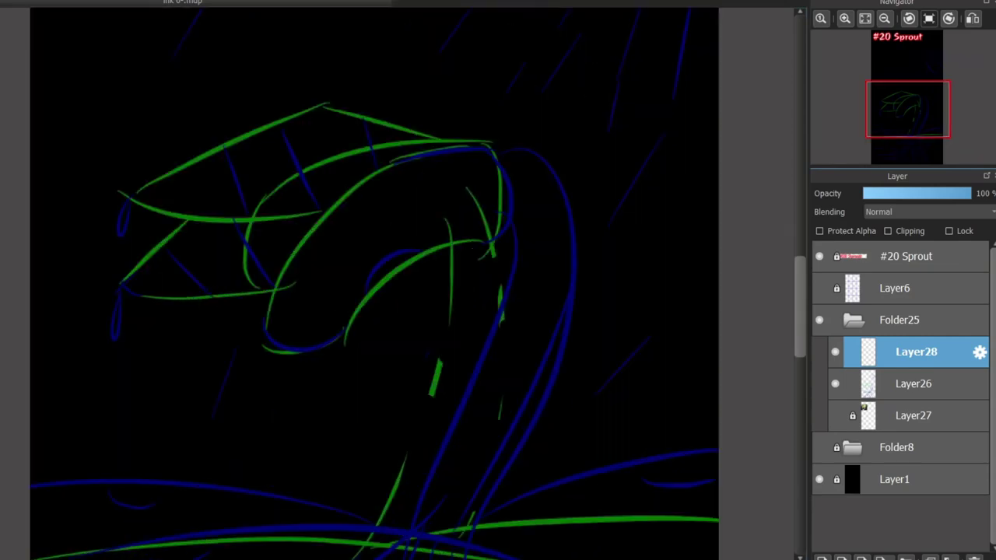
{"action": "left_click", "coordinate": [913, 383]}
{"action": "left_click", "coordinate": [949, 231]}
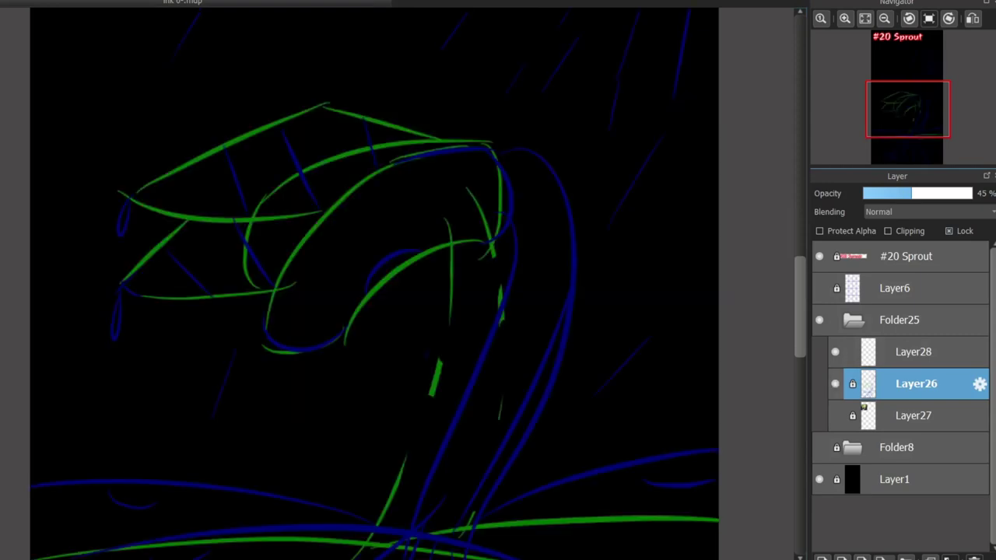
Ink the seed pod's outline and the small curved bump on its underside in white on Layer28.
{"action": "left_click", "coordinate": [915, 352]}
{"action": "scroll", "coordinate": [304, 302], "scroll_direction": "up", "scroll_amount": 1}
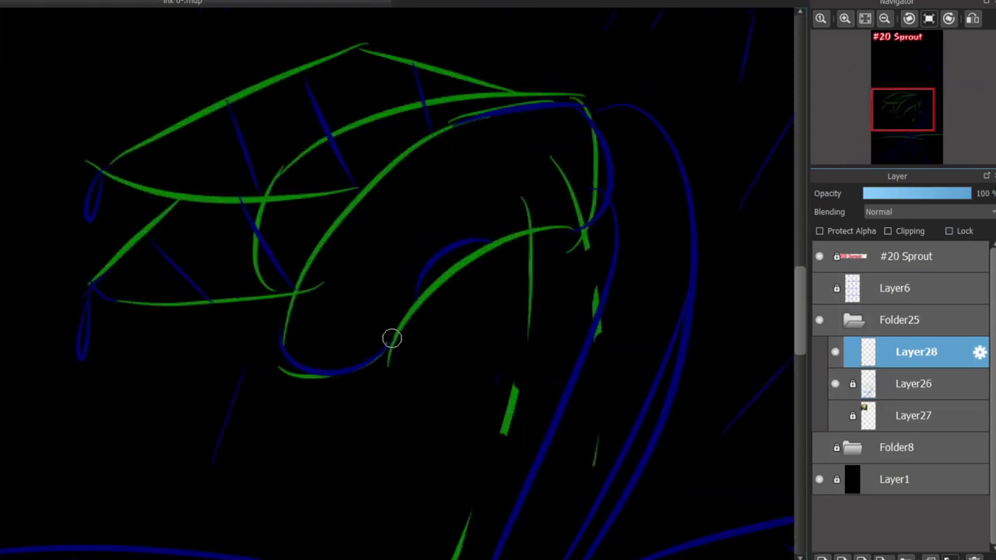
{"action": "mouse_move", "coordinate": [391, 338]}
{"action": "left_mouse_down"}
{"action": "mouse_move", "coordinate": [451, 127]}
{"action": "mouse_move", "coordinate": [574, 138]}
{"action": "mouse_move", "coordinate": [573, 223]}
{"action": "mouse_move", "coordinate": [597, 128]}
{"action": "left_mouse_up"}
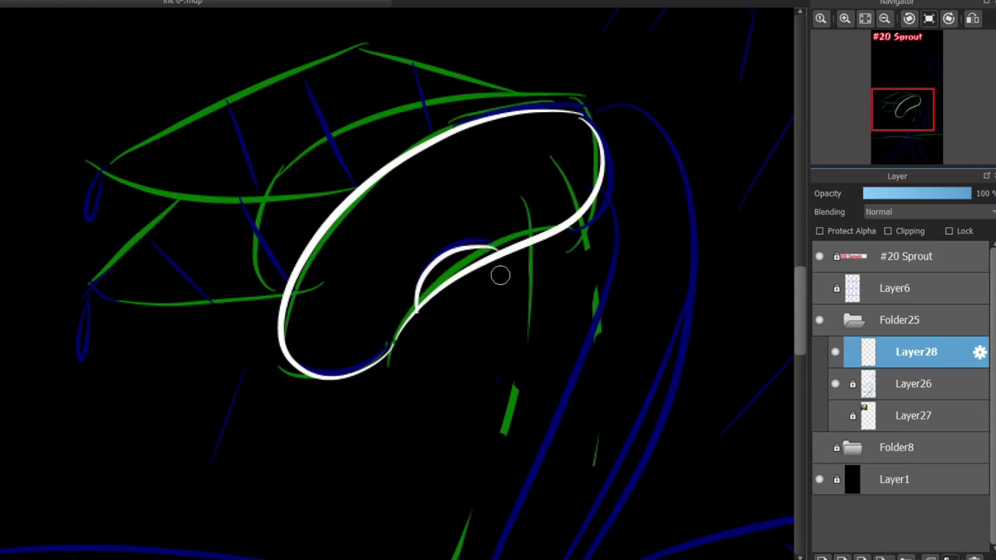
{"action": "mouse_move", "coordinate": [413, 306]}
{"action": "left_mouse_down"}
{"action": "mouse_move", "coordinate": [507, 249]}
{"action": "mouse_move", "coordinate": [496, 246]}
{"action": "left_mouse_up"}
{"action": "key", "text": "ctrl+z"}
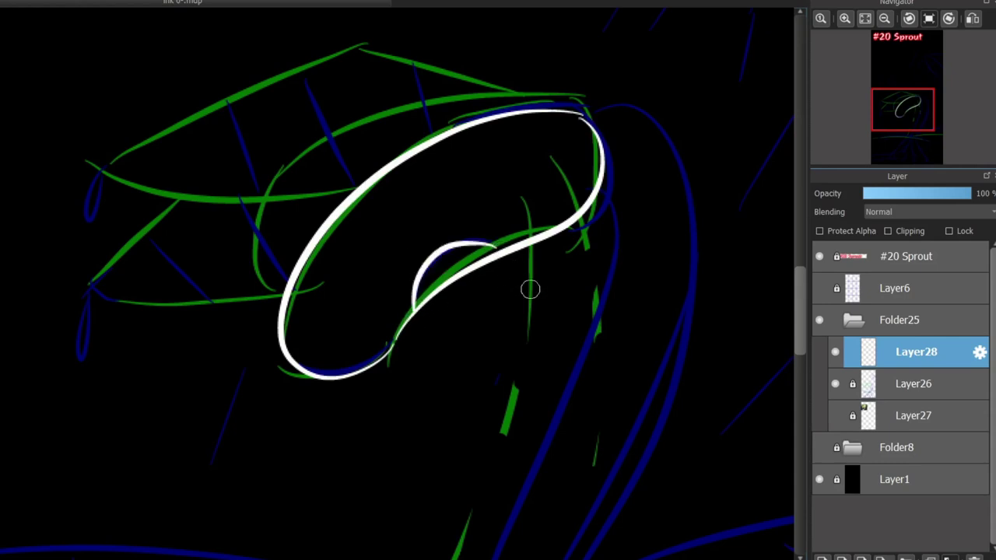
Ink the ground mounds below the sprout with three long curved white lines.
{"action": "left_click_drag", "start_coordinate": [800, 321], "coordinate": [800, 363]}
{"action": "scroll", "coordinate": [482, 391], "scroll_direction": "down", "scroll_amount": 2}
{"action": "mouse_move", "coordinate": [136, 387]}
{"action": "left_mouse_down"}
{"action": "mouse_move", "coordinate": [490, 356]}
{"action": "mouse_move", "coordinate": [684, 437]}
{"action": "left_mouse_up"}
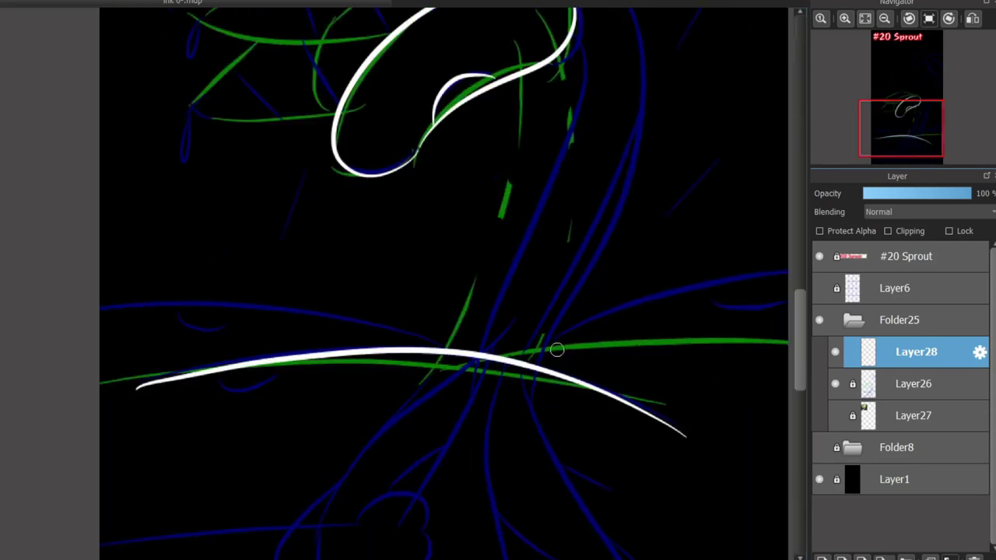
{"action": "key", "text": "ctrl+z"}
{"action": "left_click_drag", "start_coordinate": [549, 363], "coordinate": [787, 297]}
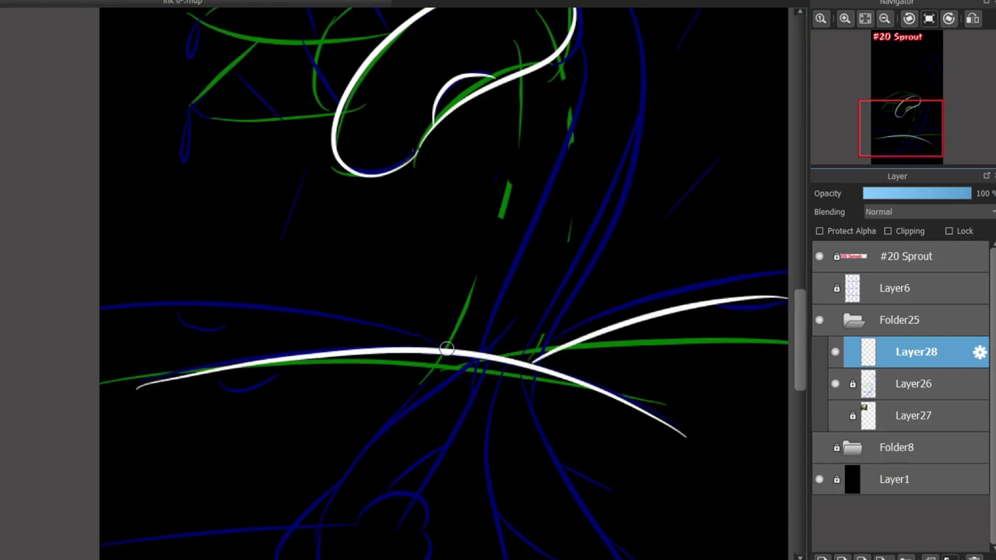
{"action": "left_click_drag", "start_coordinate": [447, 348], "coordinate": [64, 350]}
Ink both edges of the curved stem in white from the seed pod down to the ground.
{"action": "left_click_drag", "start_coordinate": [673, 311], "coordinate": [562, 420]}
{"action": "mouse_move", "coordinate": [460, 144]}
{"action": "left_mouse_down"}
{"action": "mouse_move", "coordinate": [400, 415]}
{"action": "mouse_move", "coordinate": [372, 459]}
{"action": "left_mouse_up"}
{"action": "key", "text": "ctrl+z"}
{"action": "left_click_drag", "start_coordinate": [495, 81], "coordinate": [496, 289]}
{"action": "key", "text": "ctrl+z"}
{"action": "mouse_move", "coordinate": [457, 88]}
{"action": "left_mouse_down"}
{"action": "mouse_move", "coordinate": [458, 396]}
{"action": "mouse_move", "coordinate": [430, 465]}
{"action": "left_mouse_up"}
{"action": "left_click_drag", "start_coordinate": [483, 333], "coordinate": [563, 361]}
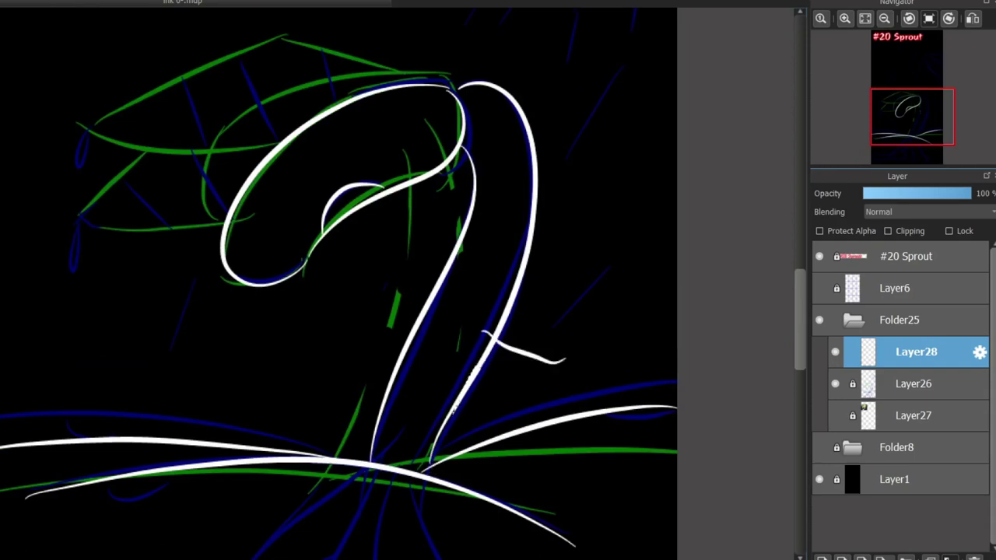
{"action": "key", "text": "ctrl+z"}
Ink the watering-can head's pointed oval face and its upper edge in red over the sketch.
{"action": "scroll", "coordinate": [790, 322], "scroll_direction": "up", "scroll_amount": 5}
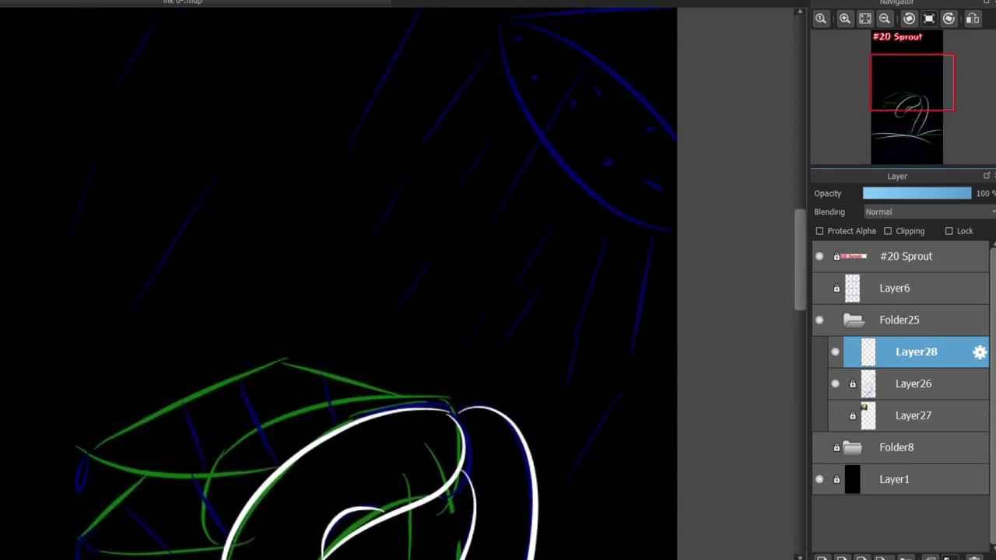
{"action": "left_click_drag", "start_coordinate": [799, 277], "coordinate": [800, 243]}
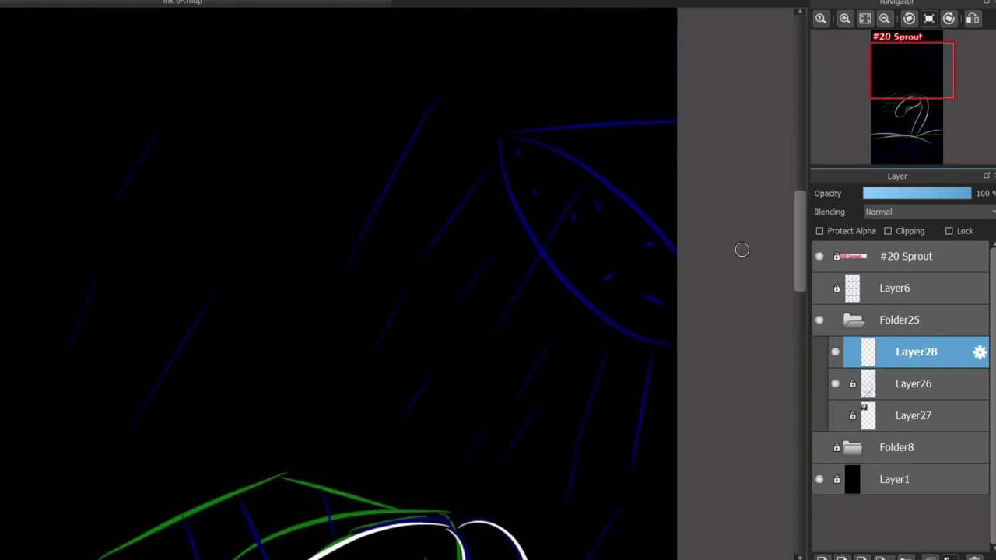
{"action": "key", "text": "ctrl+z"}
{"action": "mouse_move", "coordinate": [535, 141]}
{"action": "left_mouse_down"}
{"action": "mouse_move", "coordinate": [676, 309]}
{"action": "mouse_move", "coordinate": [677, 246]}
{"action": "left_mouse_up"}
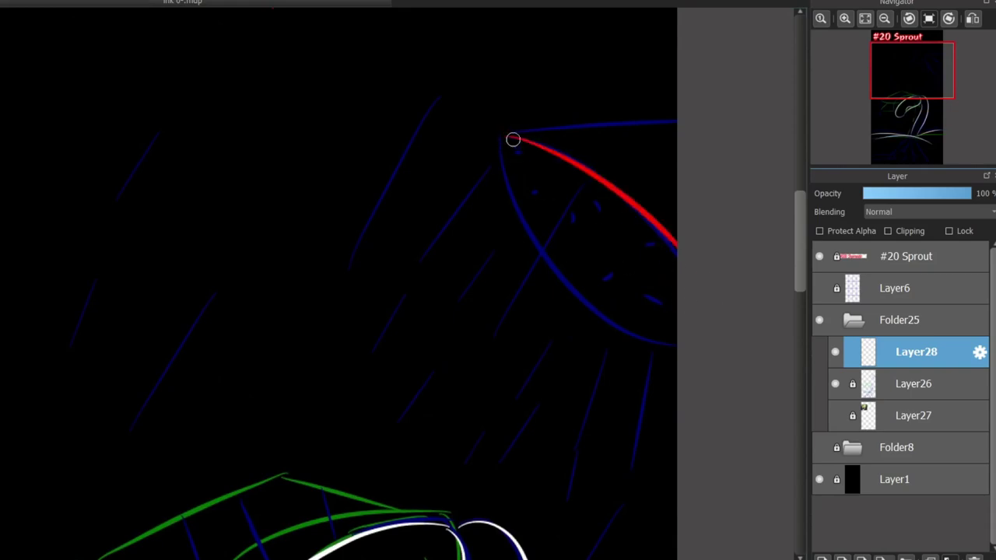
{"action": "key", "text": "ctrl+z"}
{"action": "mouse_move", "coordinate": [500, 143]}
{"action": "left_mouse_down"}
{"action": "mouse_move", "coordinate": [654, 336]}
{"action": "mouse_move", "coordinate": [676, 322]}
{"action": "mouse_move", "coordinate": [676, 123]}
{"action": "mouse_move", "coordinate": [718, 115]}
{"action": "left_mouse_up"}
{"action": "key", "text": "ctrl+z"}
{"action": "key", "text": "ctrl+z"}
{"action": "key", "text": "ctrl+z"}
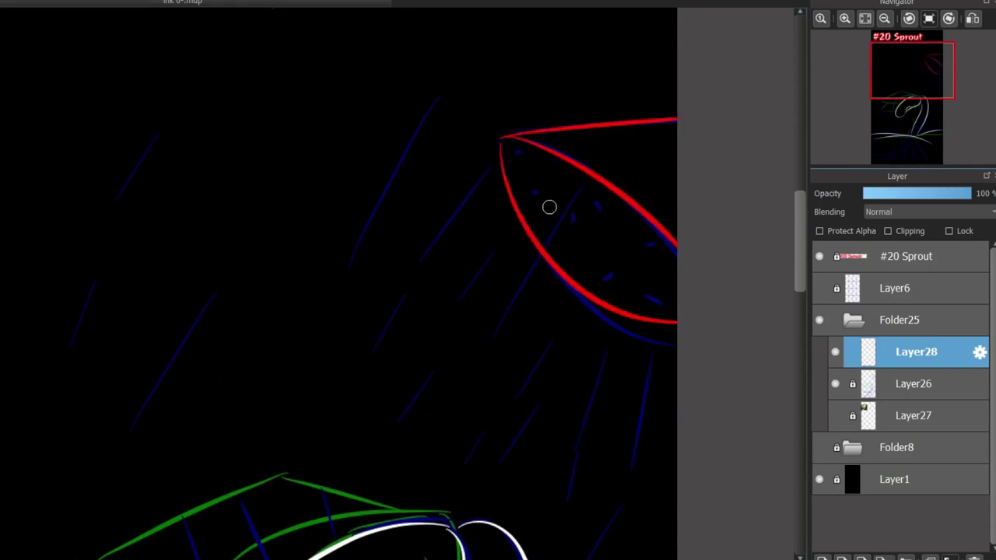
Add red dots along the inner rim of the watering-can head's face.
{"action": "scroll", "coordinate": [549, 207], "scroll_direction": "up", "scroll_amount": 2}
{"action": "left_click", "coordinate": [485, 105]}
{"action": "left_click", "coordinate": [544, 121]}
{"action": "left_click", "coordinate": [494, 156]}
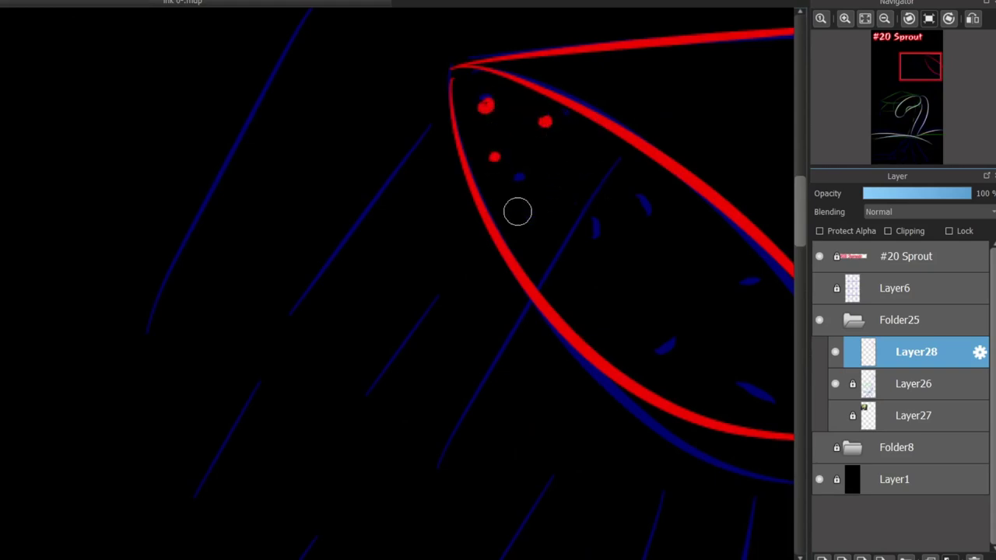
{"action": "left_click", "coordinate": [519, 210]}
{"action": "left_click", "coordinate": [596, 146]}
{"action": "left_click", "coordinate": [574, 282]}
{"action": "left_click", "coordinate": [661, 191]}
{"action": "left_click", "coordinate": [659, 360]}
{"action": "left_click", "coordinate": [744, 267]}
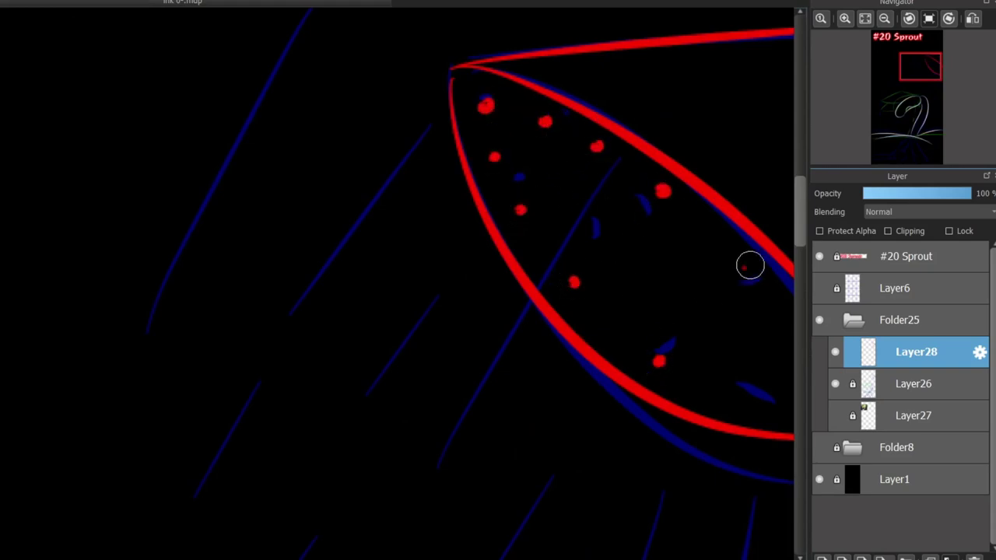
{"action": "left_click_drag", "start_coordinate": [535, 558], "coordinate": [567, 559]}
{"action": "left_click", "coordinate": [650, 398]}
{"action": "left_click", "coordinate": [686, 343]}
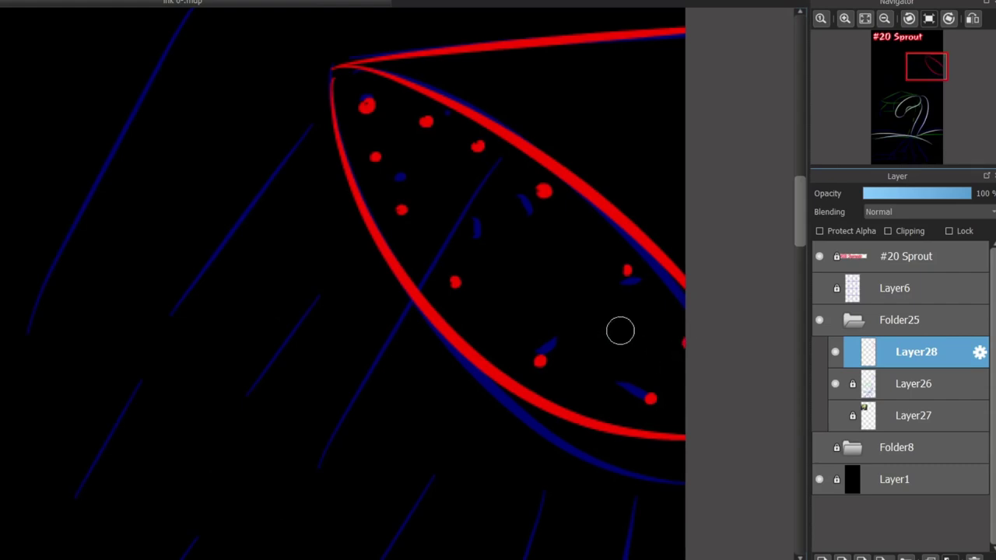
Fill the middle of the watering-can head's face with rows of red dots.
{"action": "left_click", "coordinate": [591, 325]}
{"action": "left_click", "coordinate": [521, 228]}
{"action": "left_click", "coordinate": [491, 254]}
{"action": "left_click", "coordinate": [435, 194]}
{"action": "left_click", "coordinate": [465, 171]}
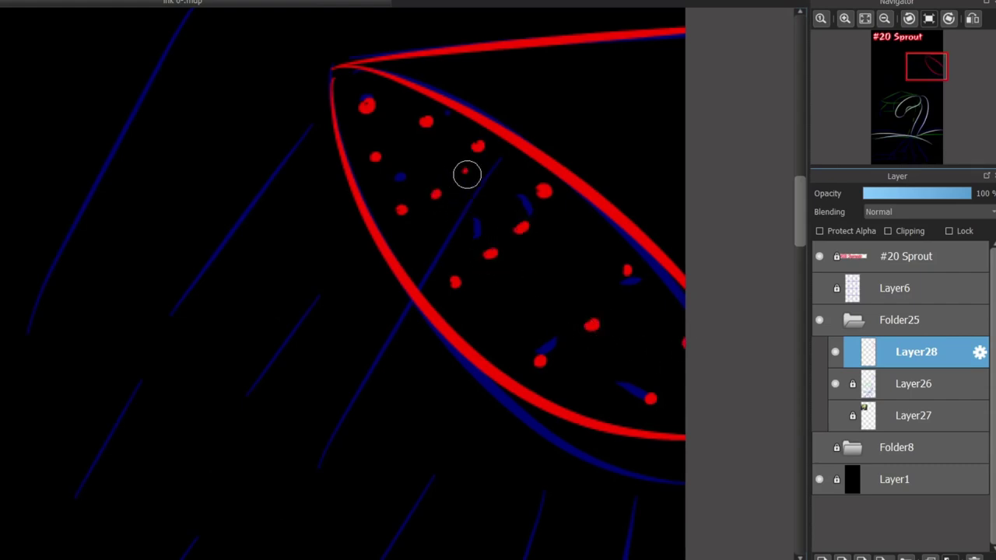
{"action": "left_click", "coordinate": [542, 282]}
{"action": "left_click", "coordinate": [573, 249]}
{"action": "left_click", "coordinate": [507, 302]}
{"action": "left_click", "coordinate": [452, 224]}
{"action": "left_click", "coordinate": [492, 198]}
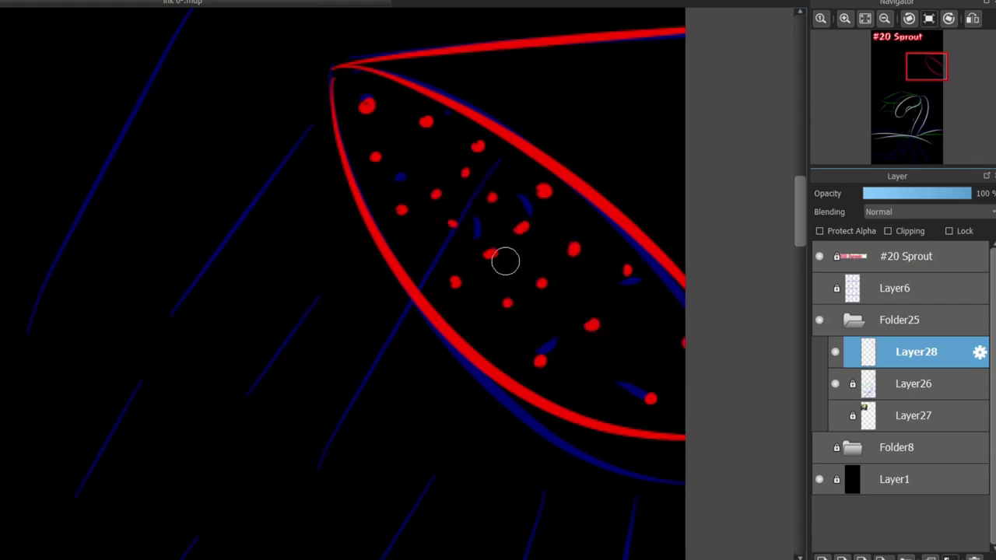
{"action": "scroll", "coordinate": [505, 261], "scroll_direction": "down", "scroll_amount": 2}
{"action": "mouse_move", "coordinate": [210, 556]}
{"action": "left_mouse_down"}
{"action": "mouse_move", "coordinate": [419, 285]}
{"action": "mouse_move", "coordinate": [455, 262]}
{"action": "left_mouse_up"}
{"action": "scroll", "coordinate": [351, 327], "scroll_direction": "up", "scroll_amount": 1}
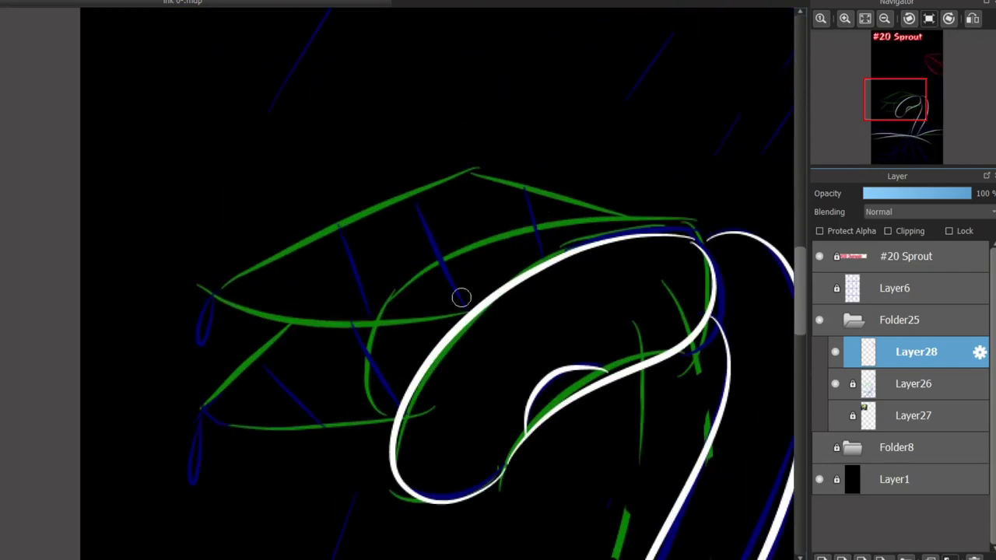
{"action": "key", "text": "ctrl+z"}
{"action": "mouse_move", "coordinate": [472, 311]}
{"action": "left_mouse_down"}
{"action": "mouse_move", "coordinate": [228, 304]}
{"action": "mouse_move", "coordinate": [468, 312]}
{"action": "mouse_move", "coordinate": [231, 294]}
{"action": "mouse_move", "coordinate": [459, 323]}
{"action": "mouse_move", "coordinate": [471, 312]}
{"action": "left_mouse_up"}
{"action": "key", "text": "ctrl+z"}
{"action": "key", "text": "ctrl+z"}
{"action": "key", "text": "ctrl+z"}
Add a new layer Layer29 below Layer28, lock Layer28 and make Layer29 active.
{"action": "left_click", "coordinate": [822, 558]}
{"action": "left_click_drag", "start_coordinate": [918, 352], "coordinate": [917, 395]}
{"action": "left_click", "coordinate": [835, 352]}
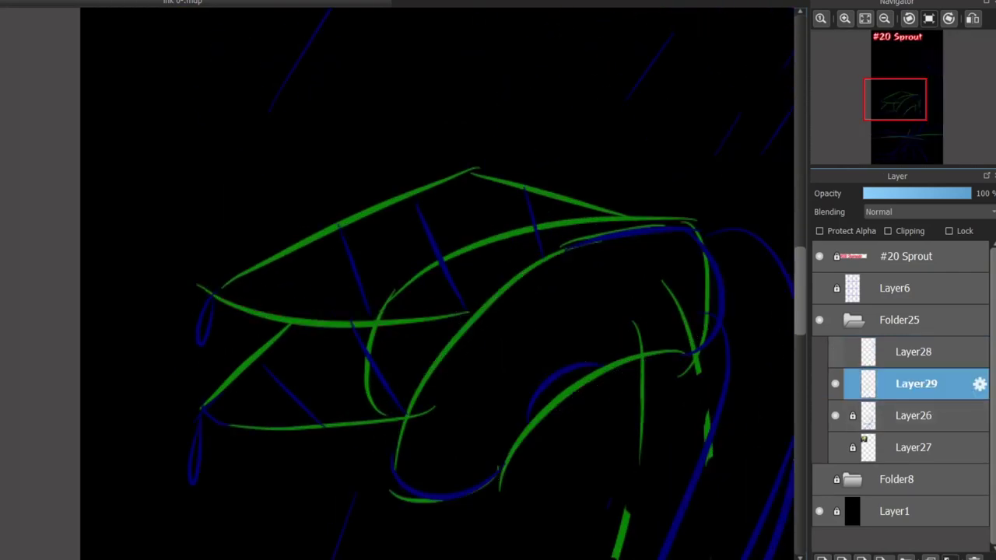
{"action": "left_click", "coordinate": [834, 351]}
{"action": "left_click", "coordinate": [852, 351]}
{"action": "left_click", "coordinate": [915, 384]}
Ink the upper leaf's outline in red with a curved lower edge and two straight upper edges meeting at a peak.
{"action": "mouse_move", "coordinate": [465, 315]}
{"action": "left_mouse_down"}
{"action": "mouse_move", "coordinate": [219, 296]}
{"action": "mouse_move", "coordinate": [469, 311]}
{"action": "left_mouse_up"}
{"action": "key", "text": "ctrl+z"}
{"action": "mouse_move", "coordinate": [218, 295]}
{"action": "left_mouse_down"}
{"action": "mouse_move", "coordinate": [392, 189]}
{"action": "mouse_move", "coordinate": [654, 231]}
{"action": "left_mouse_up"}
{"action": "key", "text": "ctrl+z"}
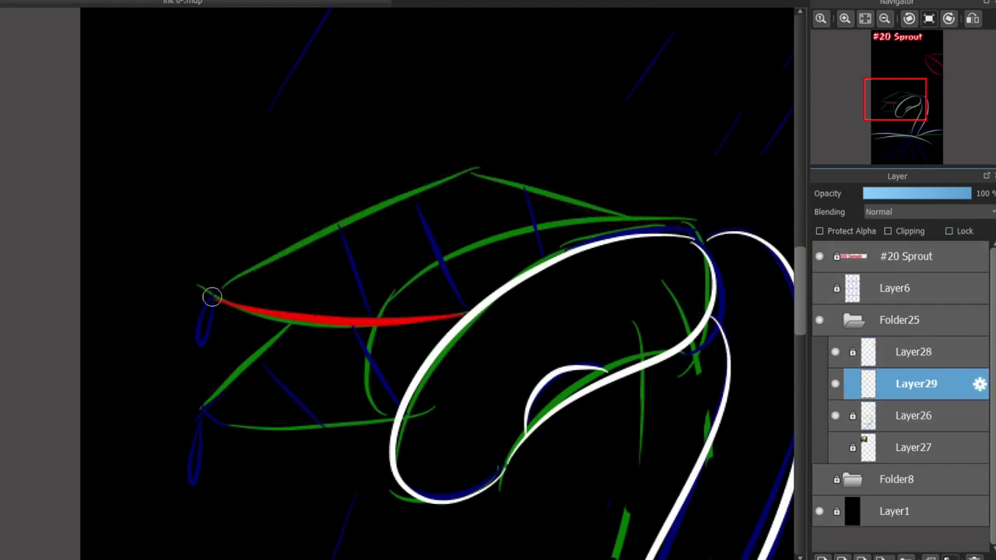
{"action": "mouse_move", "coordinate": [211, 296]}
{"action": "left_mouse_down"}
{"action": "mouse_move", "coordinate": [689, 227]}
{"action": "mouse_move", "coordinate": [372, 233]}
{"action": "left_mouse_up"}
{"action": "key", "text": "ctrl+z"}
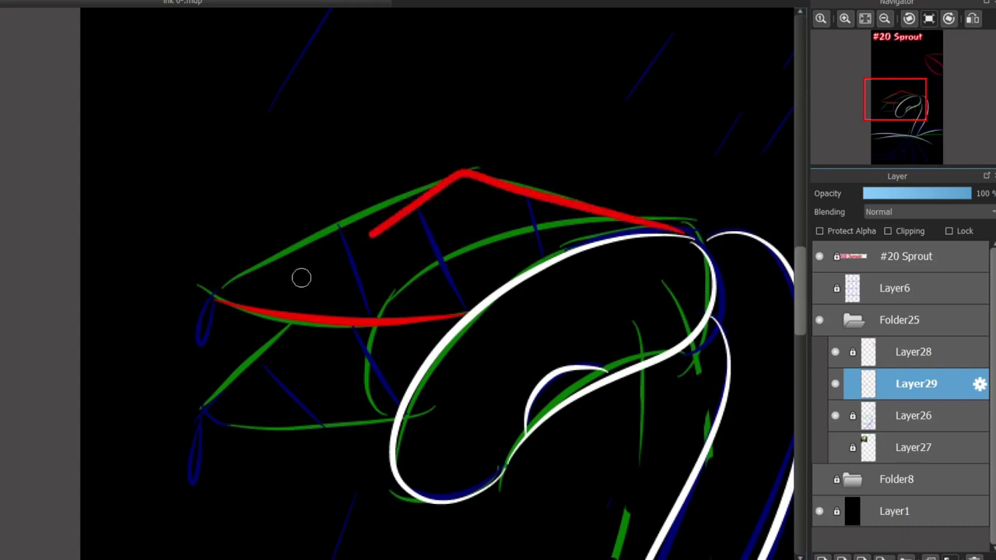
{"action": "key", "text": "ctrl+z"}
{"action": "left_click_drag", "start_coordinate": [685, 229], "coordinate": [464, 171]}
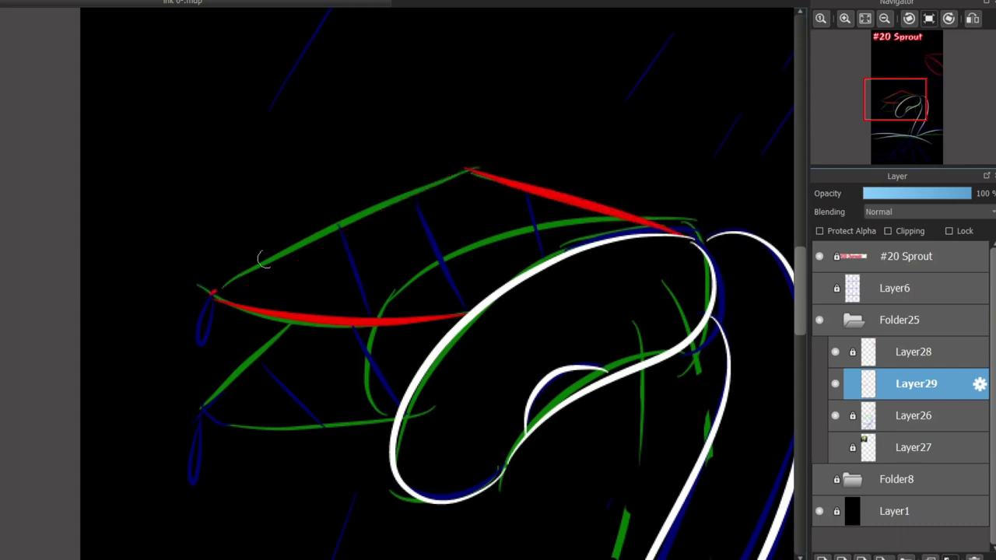
{"action": "left_click_drag", "start_coordinate": [265, 259], "coordinate": [457, 168]}
{"action": "key", "text": "ctrl+z"}
Ink the lower leaf's outline in red with a slanted upper edge and a long lower edge reaching the pod.
{"action": "mouse_move", "coordinate": [289, 323]}
{"action": "left_mouse_down"}
{"action": "mouse_move", "coordinate": [205, 413]}
{"action": "mouse_move", "coordinate": [392, 406]}
{"action": "mouse_move", "coordinate": [233, 429]}
{"action": "mouse_move", "coordinate": [201, 423]}
{"action": "left_mouse_up"}
{"action": "key", "text": "ctrl+z"}
{"action": "key", "text": "ctrl+z"}
{"action": "mouse_move", "coordinate": [209, 418]}
{"action": "left_mouse_down"}
{"action": "mouse_move", "coordinate": [287, 313]}
{"action": "mouse_move", "coordinate": [201, 418]}
{"action": "mouse_move", "coordinate": [292, 326]}
{"action": "left_mouse_up"}
{"action": "key", "text": "ctrl+z"}
{"action": "key", "text": "ctrl+z"}
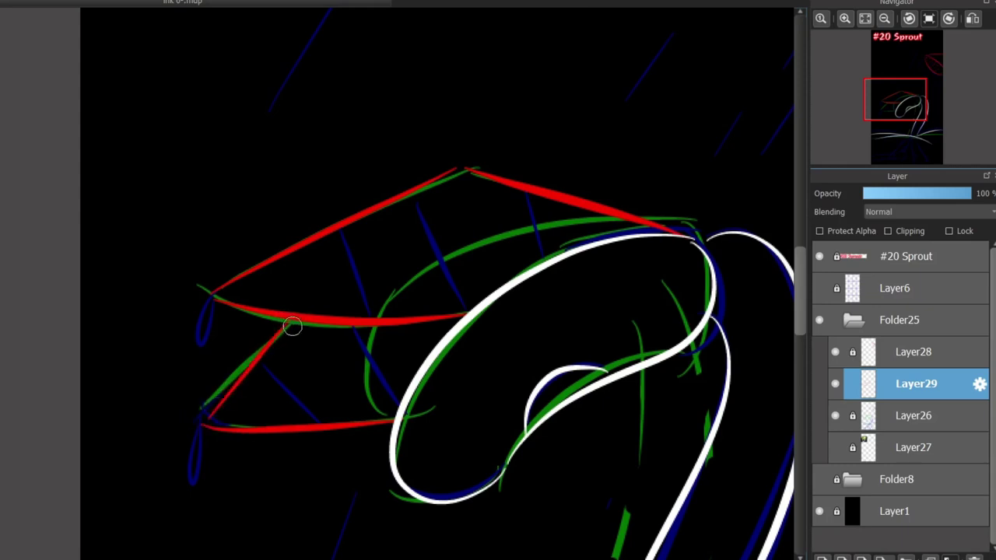
{"action": "left_click_drag", "start_coordinate": [319, 238], "coordinate": [345, 313]}
{"action": "left_click_drag", "start_coordinate": [404, 200], "coordinate": [426, 312]}
{"action": "key", "text": "ctrl+z"}
{"action": "key", "text": "ctrl+z"}
{"action": "left_click", "coordinate": [835, 448]}
{"action": "left_click_drag", "start_coordinate": [892, 86], "coordinate": [894, 71]}
{"action": "scroll", "coordinate": [436, 280], "scroll_direction": "down", "scroll_amount": 5}
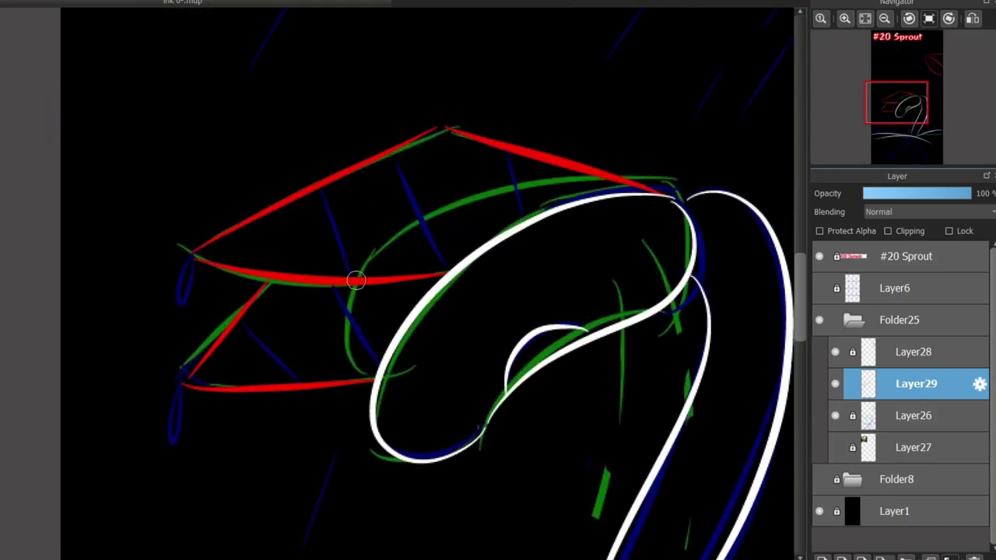
{"action": "left_click_drag", "start_coordinate": [398, 206], "coordinate": [433, 268]}
{"action": "left_click_drag", "start_coordinate": [374, 186], "coordinate": [366, 183]}
{"action": "key", "text": "ctrl+z"}
{"action": "left_click_drag", "start_coordinate": [446, 261], "coordinate": [374, 215]}
{"action": "left_click_drag", "start_coordinate": [452, 266], "coordinate": [492, 188]}
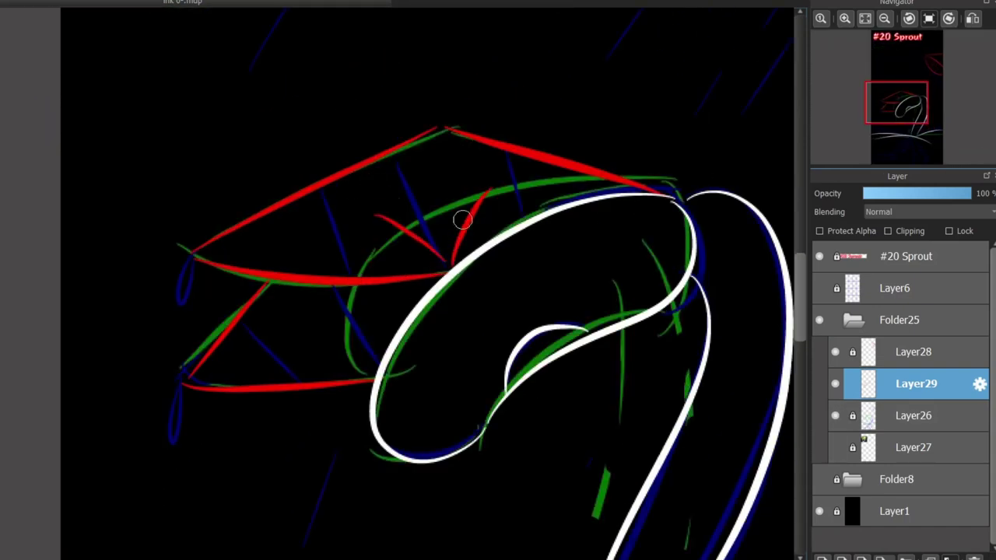
{"action": "left_click_drag", "start_coordinate": [350, 277], "coordinate": [285, 214]}
{"action": "left_click_drag", "start_coordinate": [553, 204], "coordinate": [551, 166]}
{"action": "left_click_drag", "start_coordinate": [358, 334], "coordinate": [385, 346]}
{"action": "left_click_drag", "start_coordinate": [256, 316], "coordinate": [313, 368]}
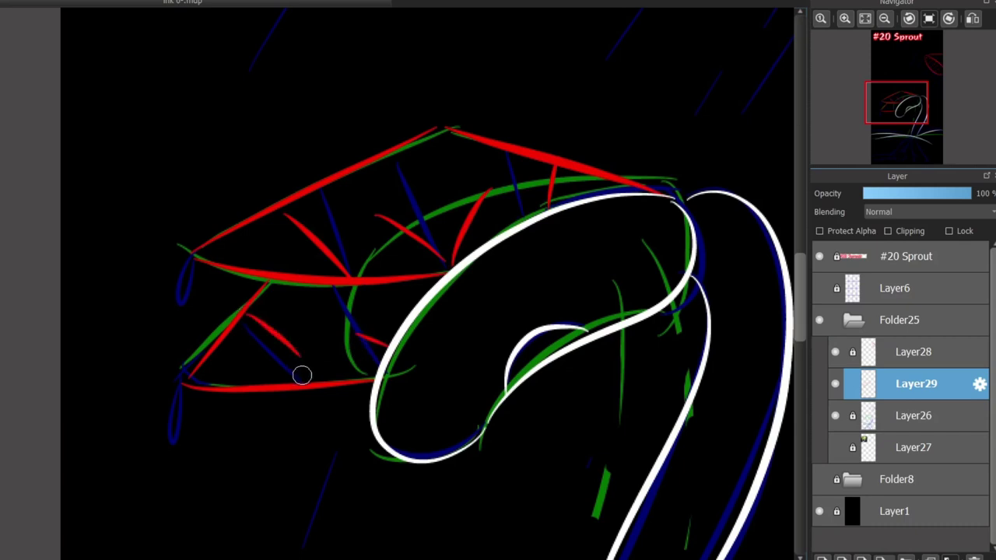
{"action": "key", "text": "ctrl+z"}
{"action": "left_click_drag", "start_coordinate": [251, 310], "coordinate": [317, 370]}
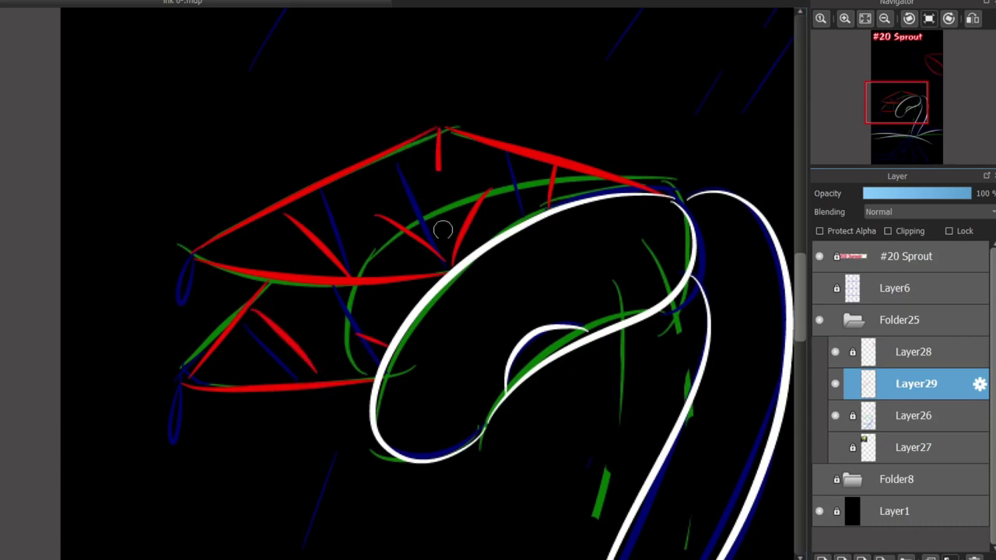
{"action": "key", "text": "ctrl+z"}
{"action": "key", "text": "ctrl+z"}
{"action": "key", "text": "ctrl+z"}
{"action": "key", "text": "ctrl+z"}
{"action": "key", "text": "ctrl+z"}
{"action": "key", "text": "ctrl+z"}
Draw short curved red veins, three across the upper leaf and two across the lower leaf.
{"action": "left_click_drag", "start_coordinate": [327, 208], "coordinate": [360, 276]}
{"action": "mouse_move", "coordinate": [404, 174]}
{"action": "left_mouse_down"}
{"action": "mouse_move", "coordinate": [423, 202]}
{"action": "mouse_move", "coordinate": [437, 272]}
{"action": "left_mouse_up"}
{"action": "left_click_drag", "start_coordinate": [477, 164], "coordinate": [510, 220]}
{"action": "left_click_drag", "start_coordinate": [276, 322], "coordinate": [309, 382]}
{"action": "key", "text": "ctrl+z"}
{"action": "left_click_drag", "start_coordinate": [349, 297], "coordinate": [383, 358]}
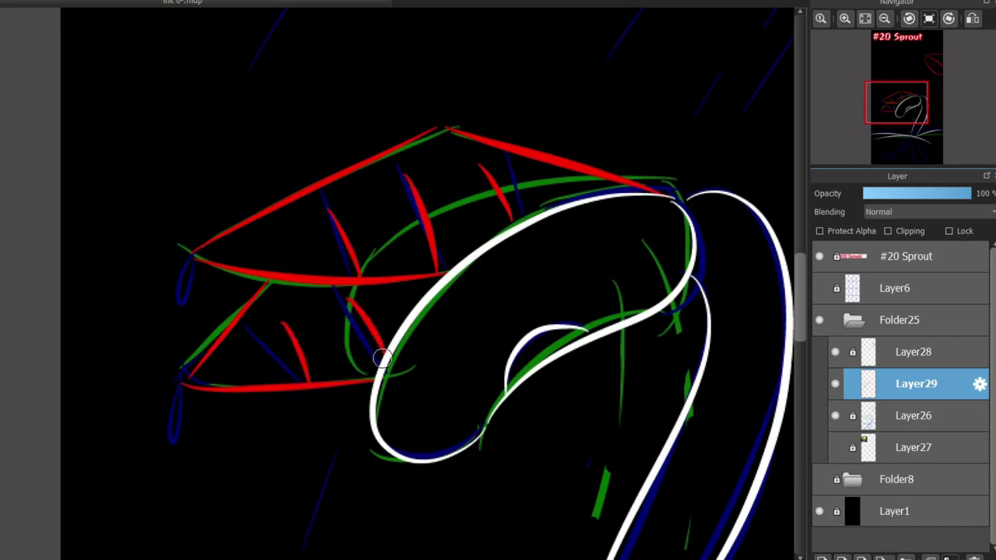
Draw a white curve from the pod's junction with the stem up over the base of the upper leaf.
{"action": "left_click_drag", "start_coordinate": [892, 123], "coordinate": [899, 131]}
{"action": "left_click_drag", "start_coordinate": [358, 373], "coordinate": [432, 245]}
{"action": "left_click_drag", "start_coordinate": [521, 151], "coordinate": [597, 175]}
{"action": "key", "text": "ctrl+z"}
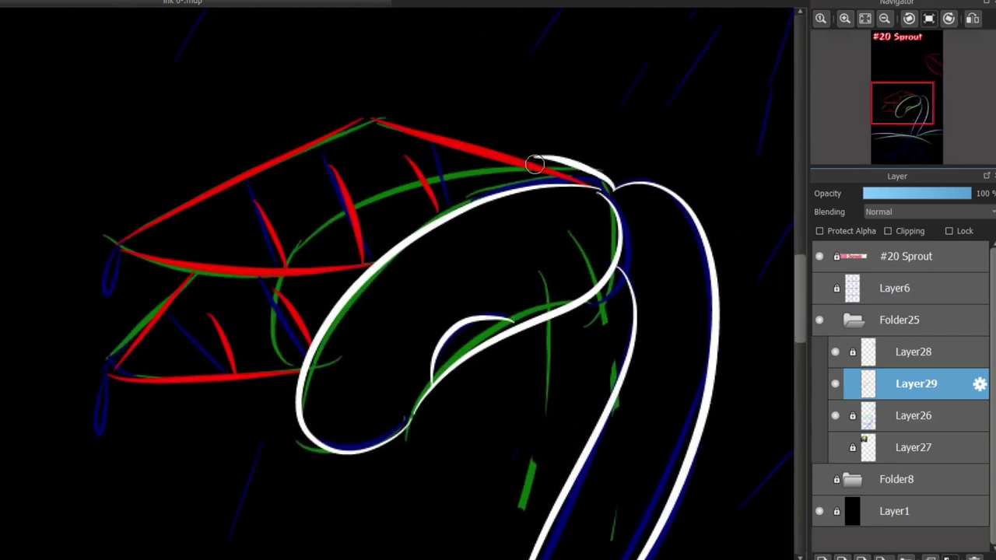
{"action": "mouse_move", "coordinate": [515, 155]}
{"action": "left_mouse_down"}
{"action": "mouse_move", "coordinate": [625, 208]}
{"action": "mouse_move", "coordinate": [611, 194]}
{"action": "mouse_move", "coordinate": [628, 199]}
{"action": "mouse_move", "coordinate": [618, 206]}
{"action": "mouse_move", "coordinate": [554, 187]}
{"action": "left_mouse_up"}
{"action": "scroll", "coordinate": [613, 204], "scroll_direction": "down", "scroll_amount": 5}
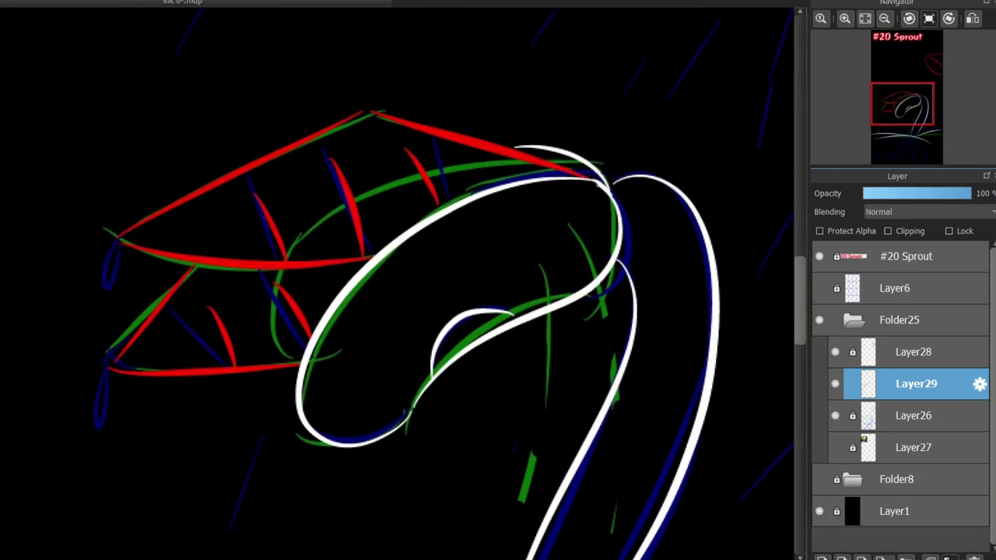
{"action": "scroll", "coordinate": [397, 284], "scroll_direction": "down", "scroll_amount": 3}
{"action": "scroll", "coordinate": [396, 284], "scroll_direction": "up", "scroll_amount": 1}
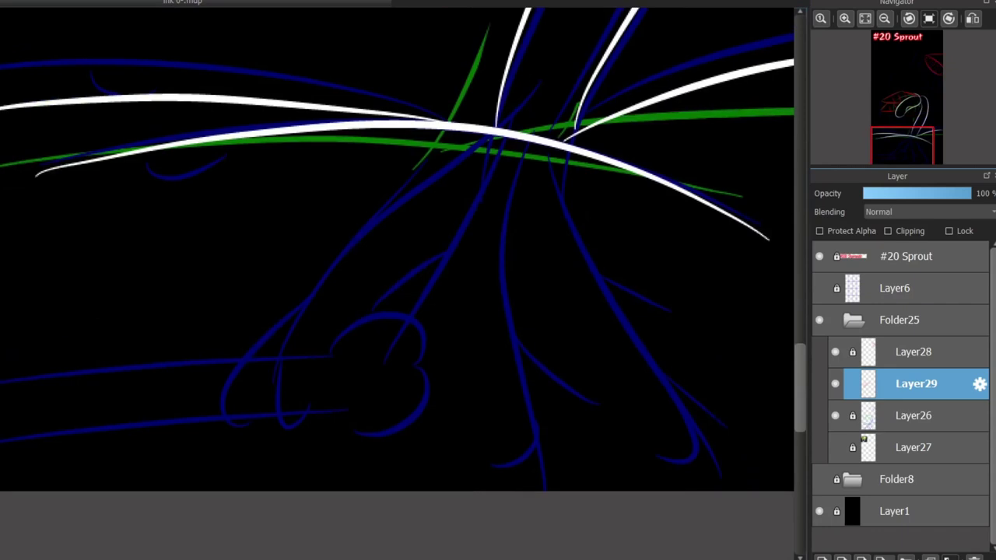
{"action": "scroll", "coordinate": [396, 284], "scroll_direction": "left", "scroll_amount": 2}
{"action": "left_click_drag", "start_coordinate": [89, 395], "coordinate": [375, 370]}
{"action": "key", "text": "ctrl+z"}
{"action": "mouse_move", "coordinate": [89, 379]}
{"action": "left_mouse_down"}
{"action": "mouse_move", "coordinate": [456, 361]}
{"action": "mouse_move", "coordinate": [209, 387]}
{"action": "left_mouse_up"}
{"action": "key", "text": "ctrl+z"}
{"action": "key", "text": "ctrl+z"}
{"action": "key", "text": "ctrl+z"}
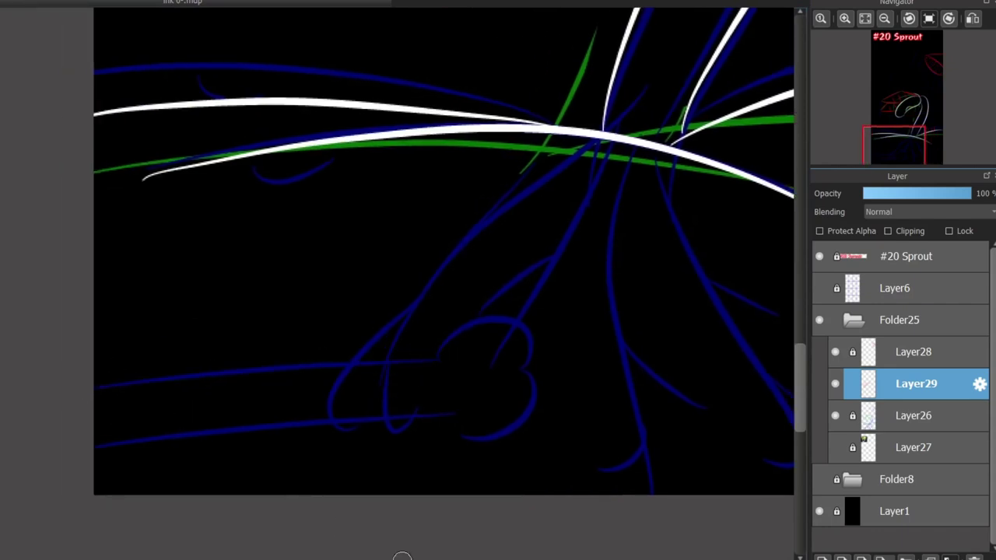
Unlock the sketch layer Layer26 and select the rectangular area below ground containing the roots and bone.
{"action": "left_click_drag", "start_coordinate": [403, 559], "coordinate": [430, 559]}
{"action": "left_click", "coordinate": [915, 416]}
{"action": "left_click", "coordinate": [949, 231]}
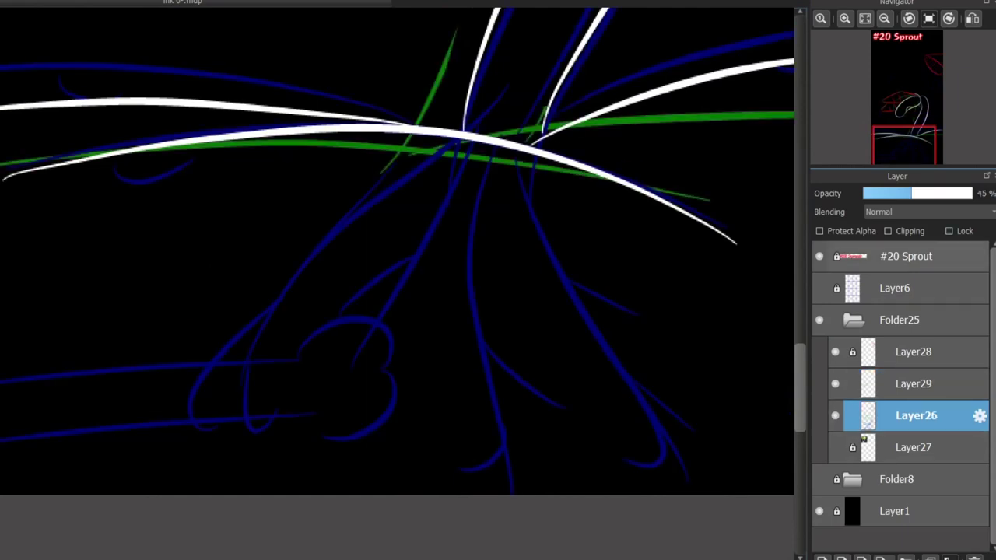
{"action": "scroll", "coordinate": [604, 351], "scroll_direction": "down", "scroll_amount": 1}
{"action": "left_click_drag", "start_coordinate": [113, 460], "coordinate": [697, 191]}
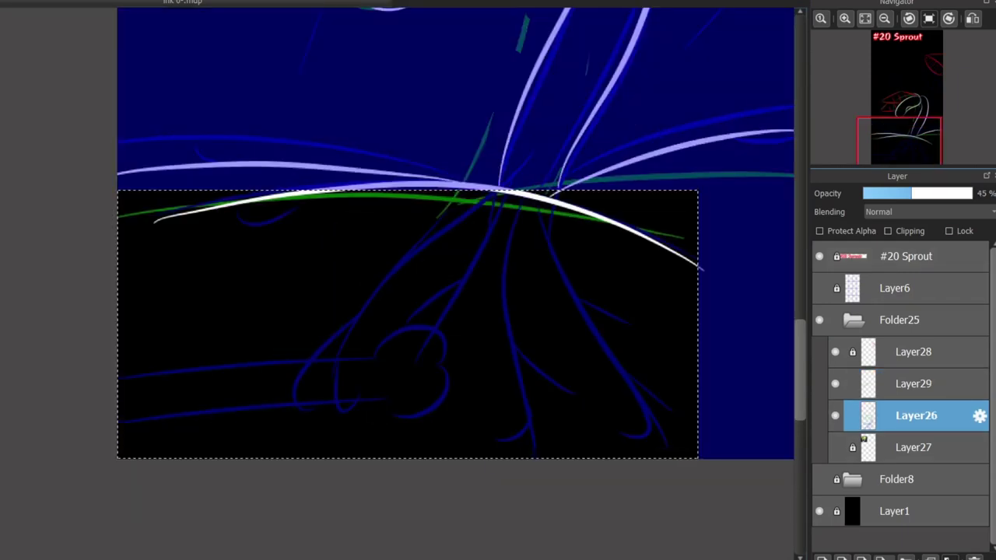
Flip the selected roots and bone horizontally, rotate them slightly clockwise and place them beneath the stem.
{"action": "key", "text": "ctrl+t"}
{"action": "left_click_drag", "start_coordinate": [389, 513], "coordinate": [435, 513]}
{"action": "left_click", "coordinate": [520, 539]}
{"action": "left_click_drag", "start_coordinate": [311, 343], "coordinate": [541, 340]}
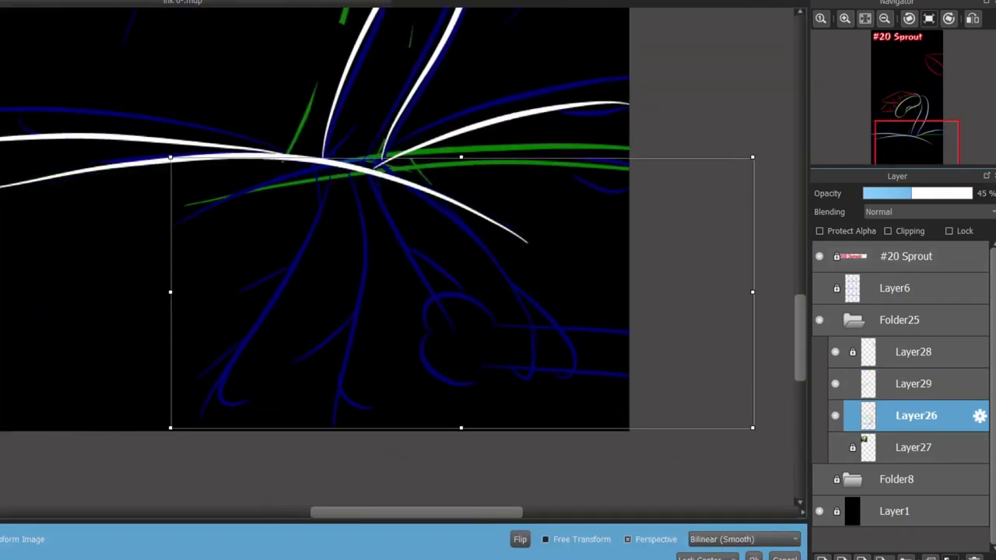
{"action": "left_click_drag", "start_coordinate": [770, 234], "coordinate": [775, 287]}
{"action": "left_click_drag", "start_coordinate": [498, 311], "coordinate": [471, 325]}
{"action": "left_click", "coordinate": [753, 557]}
Clear the selection and make Layer29 active again, with Layer26 locked.
{"action": "key", "text": "ctrl+d"}
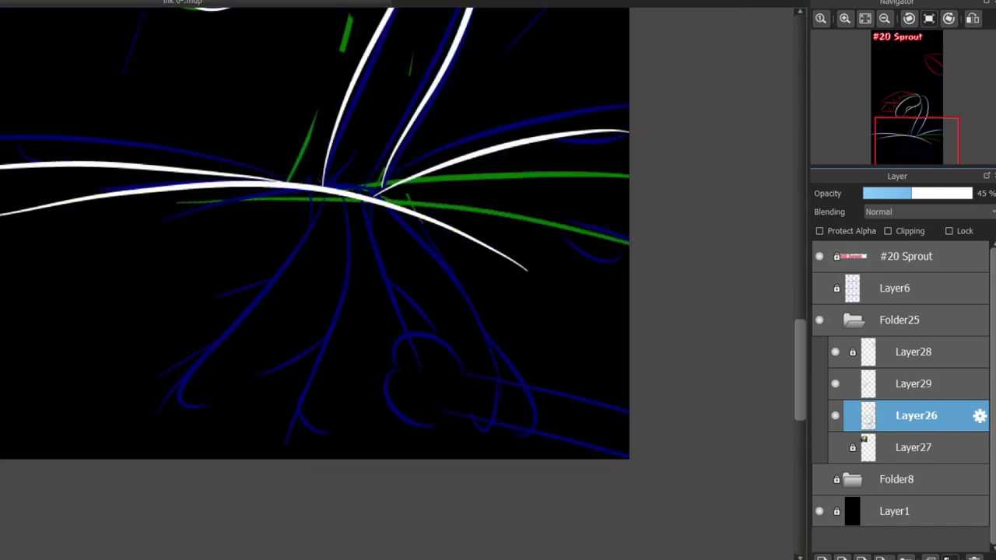
{"action": "left_click", "coordinate": [913, 383]}
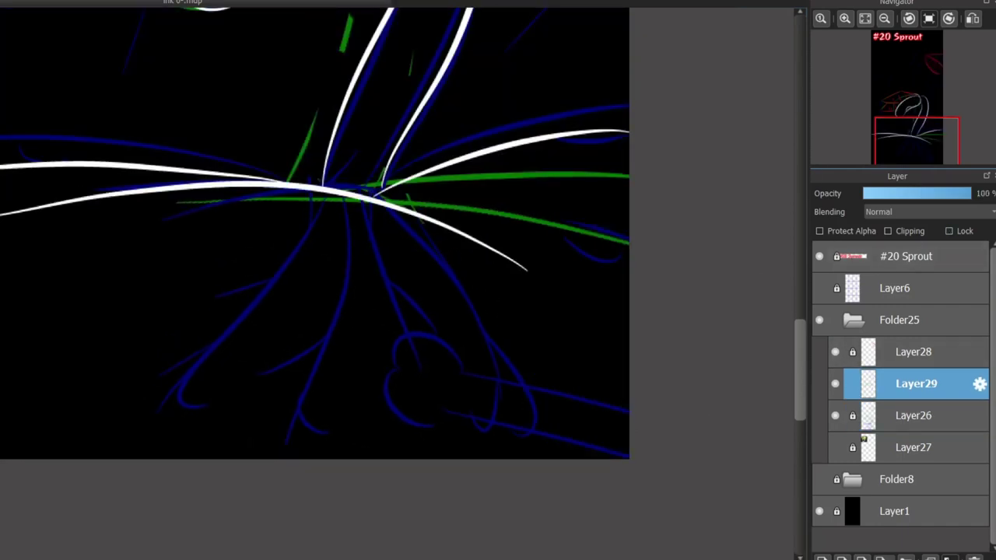
Outline the two rounded lobes of the buried bone's end in white over the sketch.
{"action": "scroll", "coordinate": [371, 343], "scroll_direction": "up", "scroll_amount": 2}
{"action": "mouse_move", "coordinate": [341, 337]}
{"action": "left_mouse_down"}
{"action": "mouse_move", "coordinate": [454, 339]}
{"action": "mouse_move", "coordinate": [321, 349]}
{"action": "mouse_move", "coordinate": [401, 440]}
{"action": "mouse_move", "coordinate": [468, 419]}
{"action": "mouse_move", "coordinate": [464, 330]}
{"action": "left_mouse_up"}
{"action": "key", "text": "ctrl+z"}
{"action": "key", "text": "ctrl+z"}
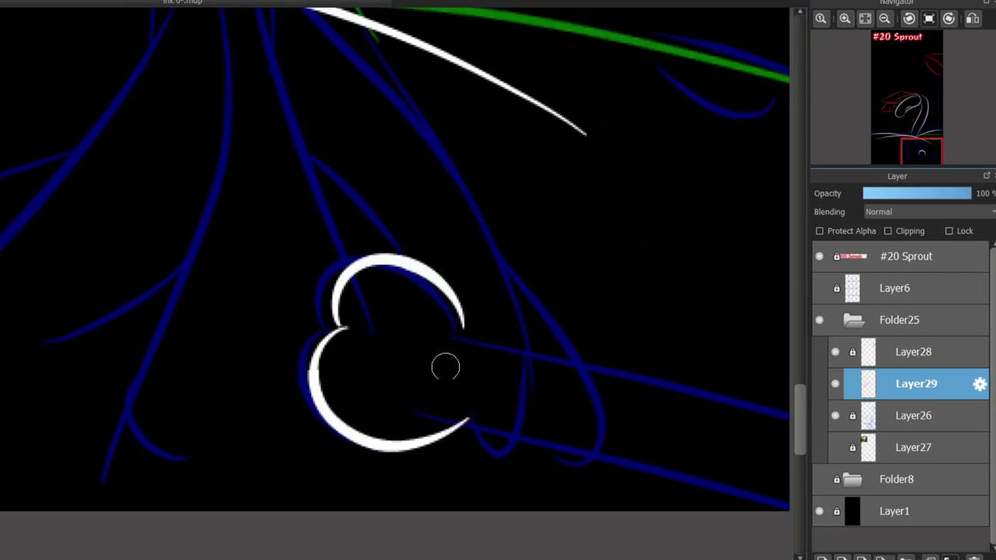
Draw the upper and lower edges of the bone's shaft in white, from the rounded end out to the canvas edge.
{"action": "left_click_drag", "start_coordinate": [523, 395], "coordinate": [337, 395]}
{"action": "mouse_move", "coordinate": [279, 328]}
{"action": "left_mouse_down"}
{"action": "mouse_move", "coordinate": [614, 374]}
{"action": "mouse_move", "coordinate": [679, 445]}
{"action": "mouse_move", "coordinate": [598, 418]}
{"action": "mouse_move", "coordinate": [622, 425]}
{"action": "left_mouse_up"}
{"action": "key", "text": "ctrl+z"}
{"action": "key", "text": "ctrl+z"}
{"action": "key", "text": "ctrl+z"}
{"action": "left_click_drag", "start_coordinate": [283, 334], "coordinate": [694, 417]}
{"action": "left_click_drag", "start_coordinate": [287, 427], "coordinate": [662, 499]}
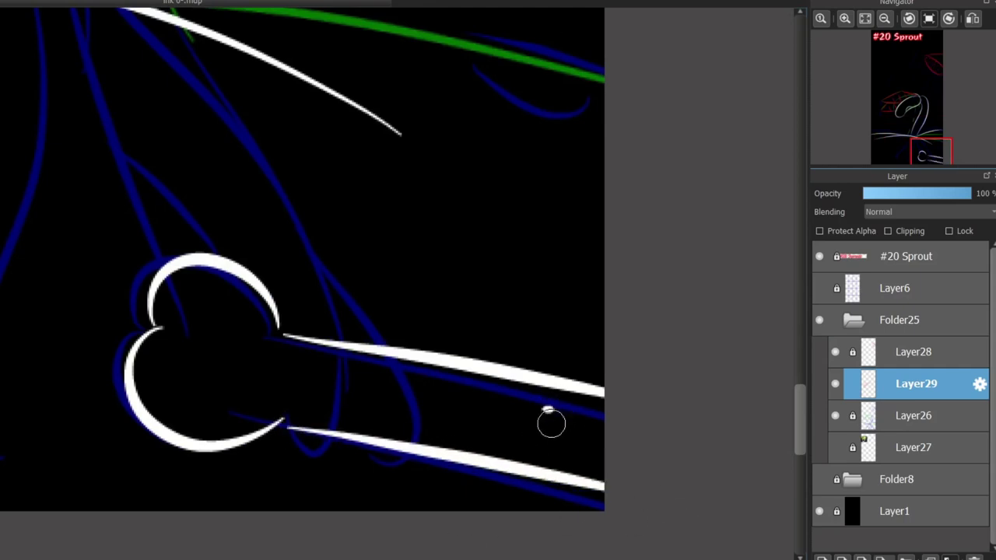
Place five small white dots inside the bone's shaft near the canvas edge.
{"action": "left_click", "coordinate": [485, 386]}
{"action": "left_click", "coordinate": [510, 409]}
{"action": "left_click", "coordinate": [549, 420]}
{"action": "left_click", "coordinate": [585, 411]}
{"action": "left_click", "coordinate": [599, 401]}
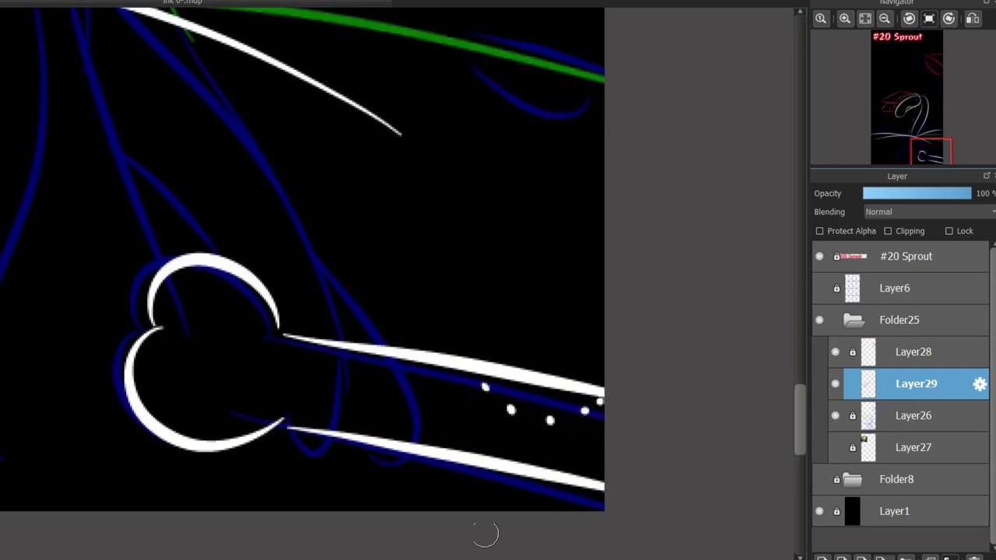
Add short white texture strokes along both inner edges of the bone's shaft.
{"action": "left_click_drag", "start_coordinate": [441, 445], "coordinate": [443, 423]}
{"action": "left_click_drag", "start_coordinate": [236, 274], "coordinate": [245, 312]}
{"action": "left_click_drag", "start_coordinate": [184, 436], "coordinate": [200, 412]}
{"action": "key", "text": "ctrl+z"}
{"action": "key", "text": "ctrl+z"}
{"action": "left_click_drag", "start_coordinate": [526, 383], "coordinate": [532, 420]}
{"action": "left_click_drag", "start_coordinate": [563, 469], "coordinate": [575, 448]}
{"action": "left_click_drag", "start_coordinate": [358, 354], "coordinate": [367, 383]}
{"action": "left_click_drag", "start_coordinate": [364, 433], "coordinate": [397, 403]}
Add short white shading strokes inside the two lobes of the bone's end.
{"action": "left_click_drag", "start_coordinate": [198, 269], "coordinate": [220, 295]}
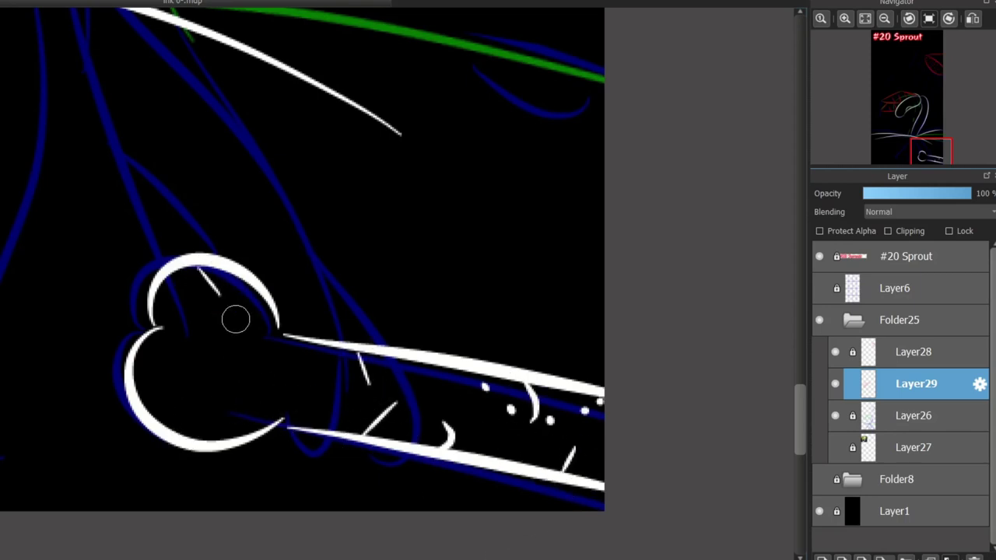
{"action": "mouse_move", "coordinate": [149, 403]}
{"action": "left_mouse_down"}
{"action": "mouse_move", "coordinate": [177, 368]}
{"action": "mouse_move", "coordinate": [167, 378]}
{"action": "left_mouse_up"}
{"action": "key", "text": "ctrl+z"}
{"action": "key", "text": "ctrl+z"}
{"action": "key", "text": "ctrl+z"}
{"action": "left_click_drag", "start_coordinate": [228, 286], "coordinate": [250, 317]}
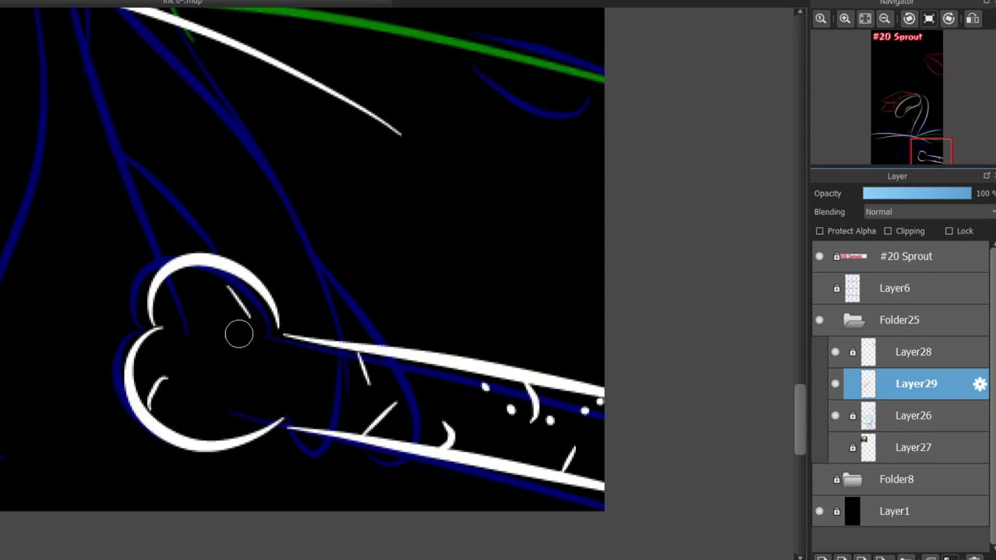
{"action": "left_click_drag", "start_coordinate": [228, 398], "coordinate": [203, 437]}
Add a new layer directly above Layer28.
{"action": "left_click_drag", "start_coordinate": [480, 558], "coordinate": [424, 558]}
{"action": "left_click", "coordinate": [913, 352]}
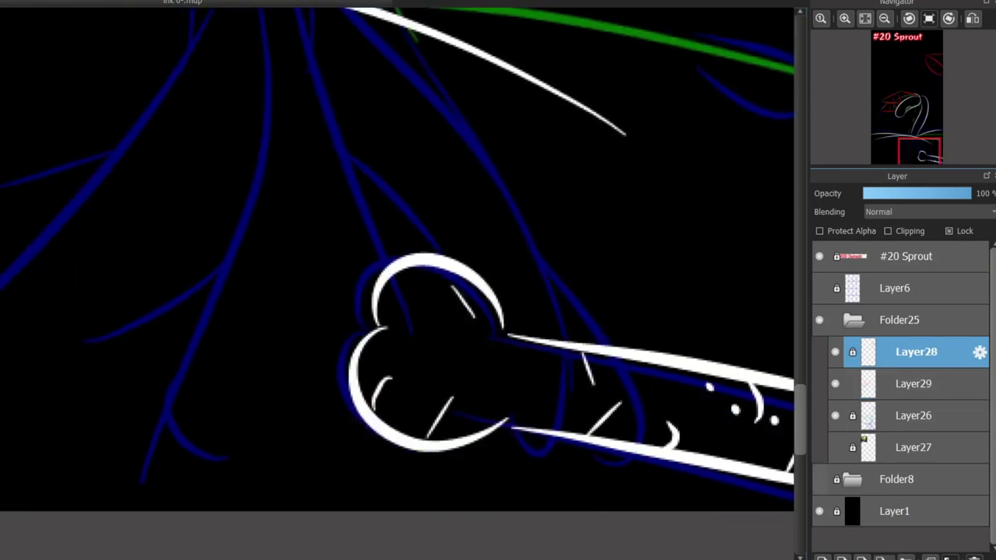
{"action": "left_click", "coordinate": [822, 558]}
Draw white water drops hanging from the tips of the two red leaves.
{"action": "left_click_drag", "start_coordinate": [928, 124], "coordinate": [919, 107]}
{"action": "scroll", "coordinate": [396, 280], "scroll_direction": "left", "scroll_amount": 10}
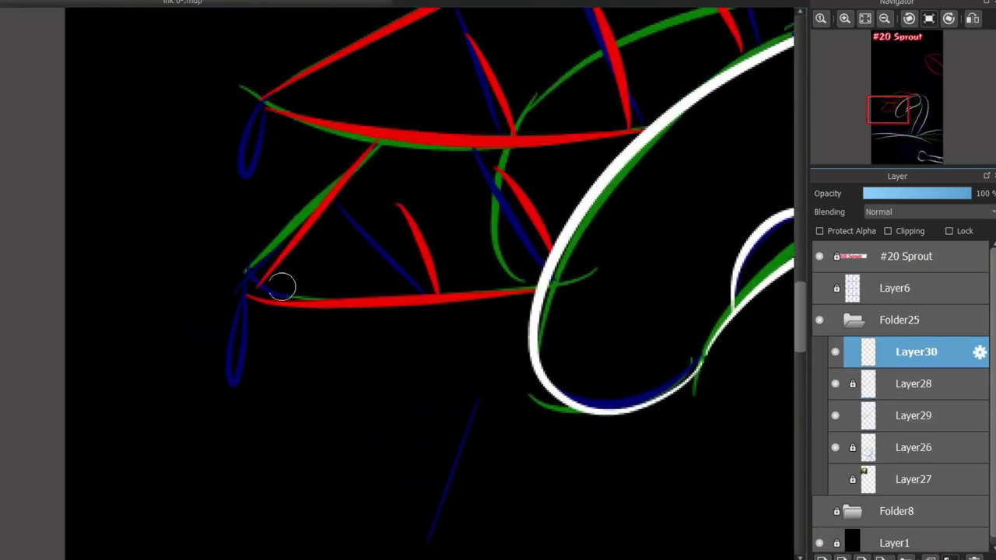
{"action": "mouse_move", "coordinate": [240, 294]}
{"action": "left_mouse_down"}
{"action": "mouse_move", "coordinate": [244, 384]}
{"action": "mouse_move", "coordinate": [260, 324]}
{"action": "mouse_move", "coordinate": [253, 299]}
{"action": "left_mouse_up"}
{"action": "left_click_drag", "start_coordinate": [262, 108], "coordinate": [274, 158]}
{"action": "key", "text": "ctrl+z"}
Draw a white drop hanging from the pod's lower end, with a small highlight stroke inside it.
{"action": "scroll", "coordinate": [329, 206], "scroll_direction": "down", "scroll_amount": 3}
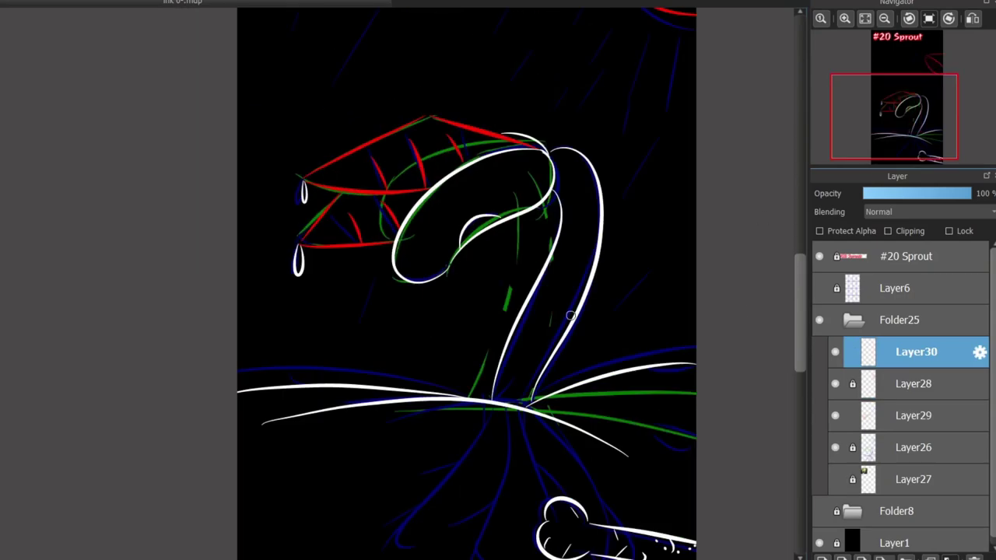
{"action": "scroll", "coordinate": [570, 315], "scroll_direction": "up", "scroll_amount": 5}
{"action": "mouse_move", "coordinate": [399, 194]}
{"action": "left_mouse_down"}
{"action": "mouse_move", "coordinate": [463, 249]}
{"action": "mouse_move", "coordinate": [413, 262]}
{"action": "left_mouse_up"}
{"action": "key", "text": "ctrl+z"}
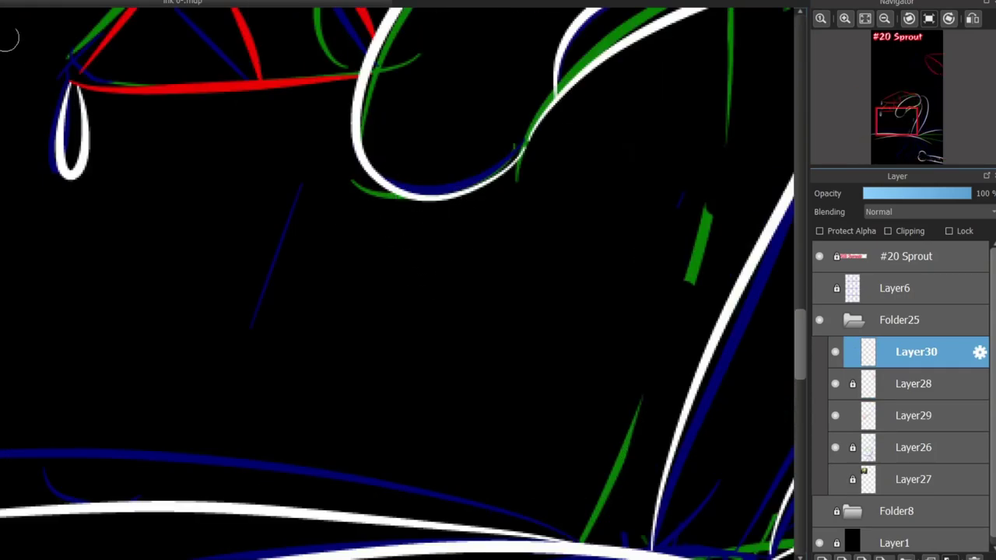
{"action": "left_click_drag", "start_coordinate": [394, 194], "coordinate": [448, 200]}
{"action": "left_click_drag", "start_coordinate": [415, 245], "coordinate": [427, 267]}
{"action": "scroll", "coordinate": [400, 257], "scroll_direction": "up", "scroll_amount": 2}
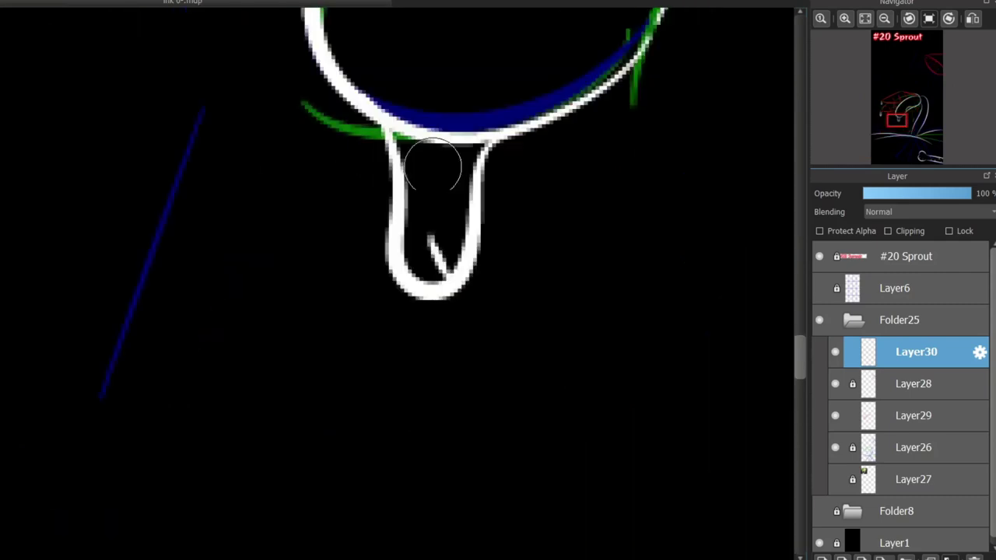
{"action": "key", "text": "ctrl+z"}
{"action": "left_click_drag", "start_coordinate": [416, 213], "coordinate": [436, 271]}
{"action": "scroll", "coordinate": [408, 249], "scroll_direction": "up", "scroll_amount": 2}
Draw three long white water streaks running from holes in the watering can's head down towards the sprout.
{"action": "scroll", "coordinate": [431, 167], "scroll_direction": "down", "scroll_amount": 6}
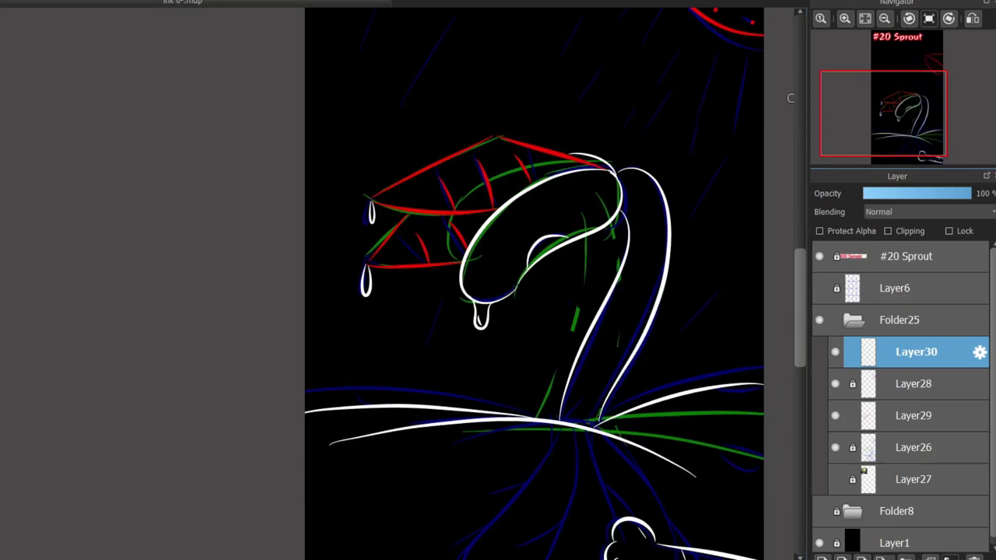
{"action": "left_click_drag", "start_coordinate": [790, 98], "coordinate": [690, 256]}
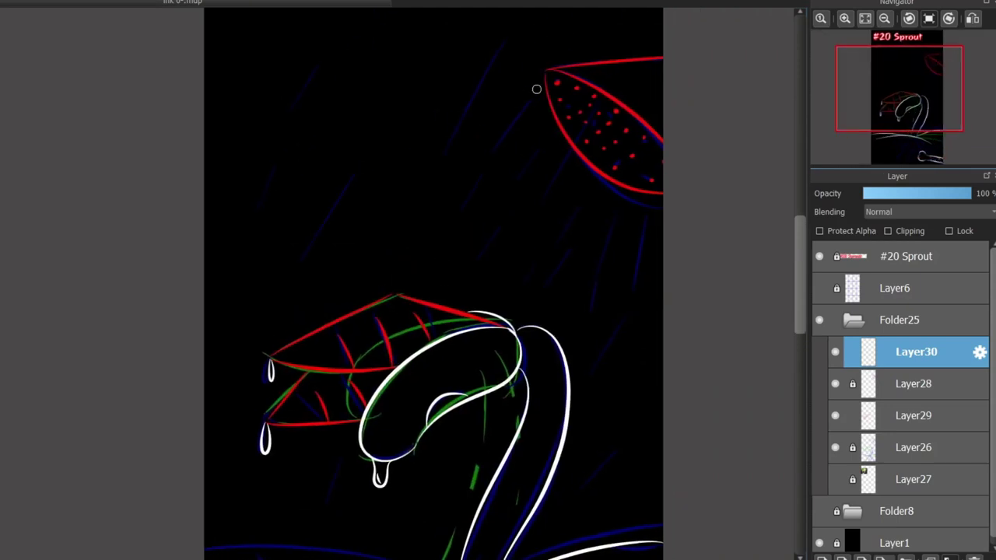
{"action": "left_click_drag", "start_coordinate": [551, 85], "coordinate": [452, 169]}
{"action": "key", "text": "ctrl+z"}
{"action": "left_click_drag", "start_coordinate": [557, 83], "coordinate": [486, 164]}
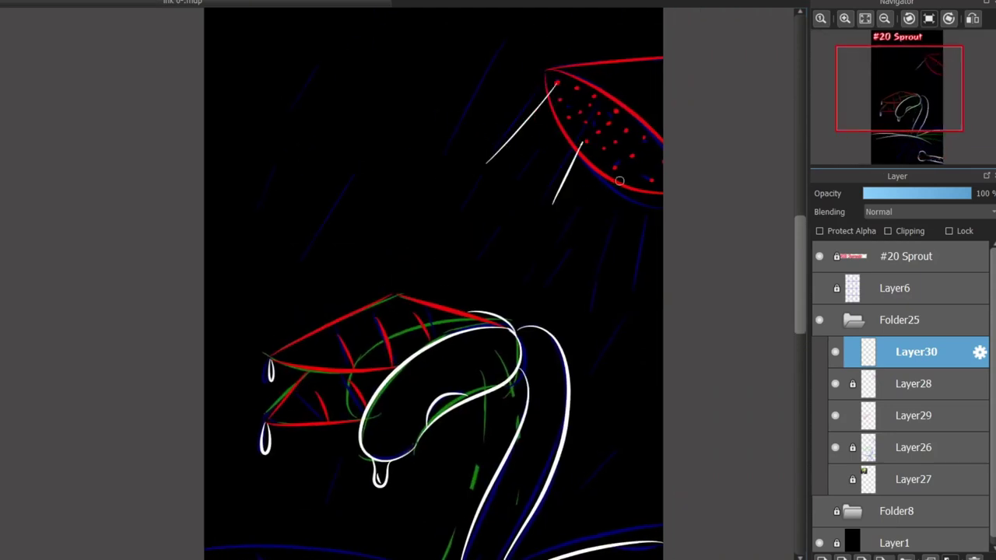
{"action": "left_click_drag", "start_coordinate": [632, 158], "coordinate": [598, 274]}
{"action": "key", "text": "ctrl+z"}
{"action": "key", "text": "ctrl+z"}
{"action": "left_click_drag", "start_coordinate": [584, 143], "coordinate": [539, 213]}
{"action": "left_click_drag", "start_coordinate": [633, 157], "coordinate": [615, 272]}
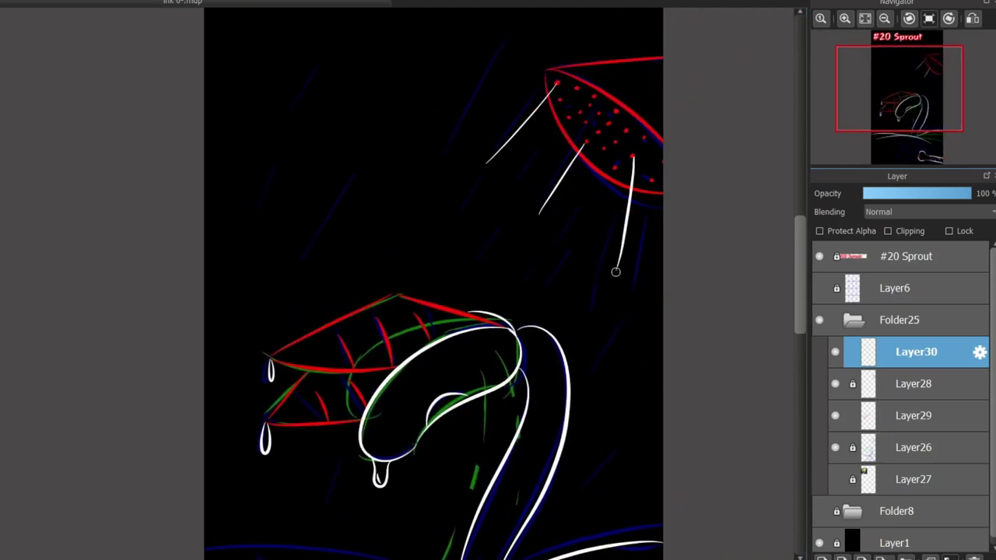
{"action": "key", "text": "ctrl+z"}
{"action": "left_click_drag", "start_coordinate": [630, 159], "coordinate": [585, 270]}
Fill the area between the watering can's head and the sprout with more slanted white water streaks.
{"action": "left_click_drag", "start_coordinate": [442, 183], "coordinate": [385, 241]}
{"action": "left_click_drag", "start_coordinate": [508, 241], "coordinate": [479, 288]}
{"action": "key", "text": "ctrl+z"}
{"action": "key", "text": "ctrl+z"}
{"action": "left_click_drag", "start_coordinate": [462, 194], "coordinate": [440, 229]}
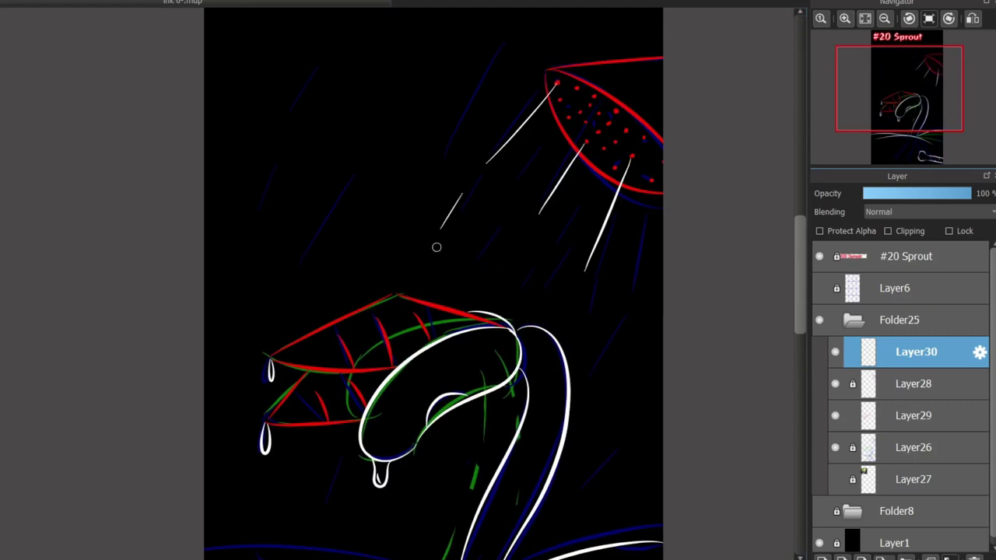
{"action": "left_click_drag", "start_coordinate": [639, 231], "coordinate": [611, 329]}
{"action": "key", "text": "ctrl+z"}
{"action": "left_click_drag", "start_coordinate": [650, 185], "coordinate": [626, 286]}
{"action": "left_click_drag", "start_coordinate": [599, 298], "coordinate": [577, 354]}
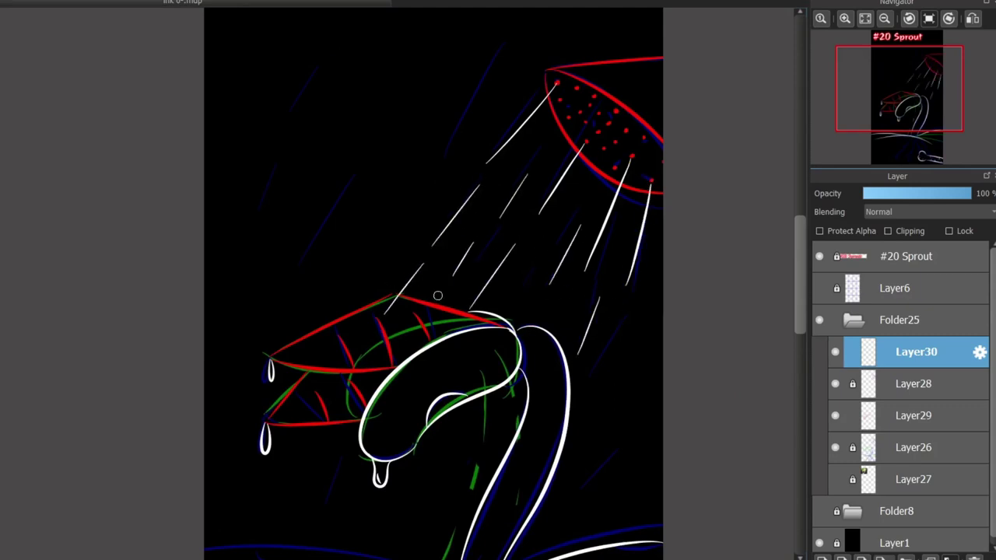
Draw a slanted white water streak across the junction of the pod and the stem's bend.
{"action": "left_click_drag", "start_coordinate": [547, 332], "coordinate": [509, 409]}
{"action": "key", "text": "ctrl+z"}
{"action": "left_click_drag", "start_coordinate": [546, 302], "coordinate": [521, 381]}
{"action": "left_click_drag", "start_coordinate": [472, 408], "coordinate": [462, 426]}
Check which strokes are on Layer29 by toggling its visibility, and add a new layer directly above it.
{"action": "scroll", "coordinate": [433, 280], "scroll_direction": "down", "scroll_amount": 5}
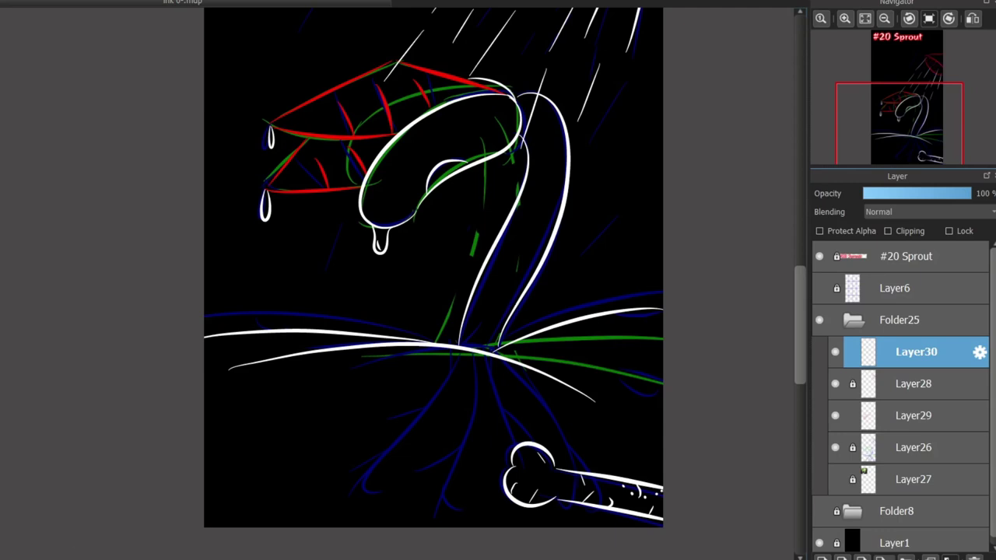
{"action": "scroll", "coordinate": [412, 300], "scroll_direction": "down", "scroll_amount": 1}
{"action": "scroll", "coordinate": [465, 369], "scroll_direction": "up", "scroll_amount": 2}
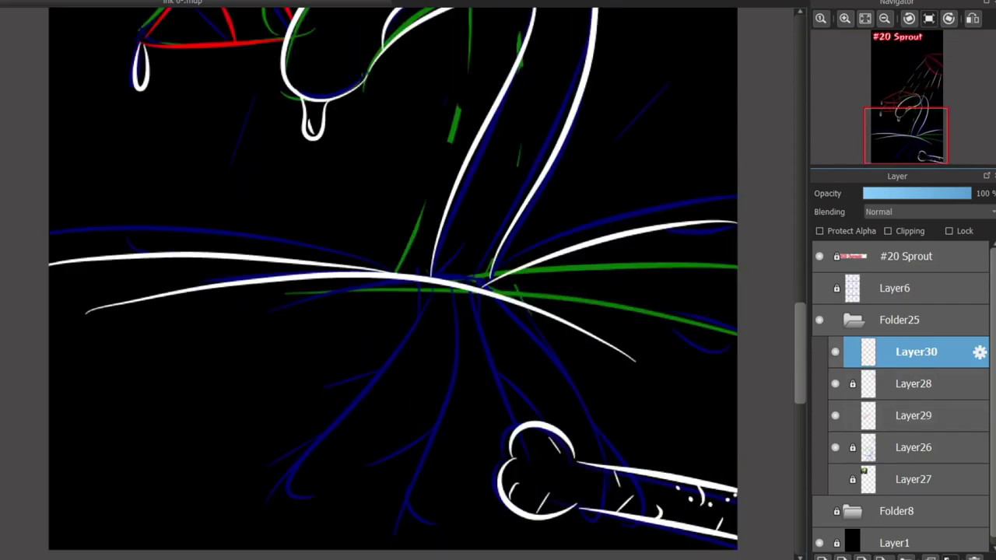
{"action": "left_click", "coordinate": [834, 415]}
{"action": "left_click", "coordinate": [835, 415]}
{"action": "left_click", "coordinate": [913, 415]}
{"action": "left_click", "coordinate": [913, 352]}
{"action": "left_click", "coordinate": [915, 415]}
{"action": "left_click", "coordinate": [821, 557]}
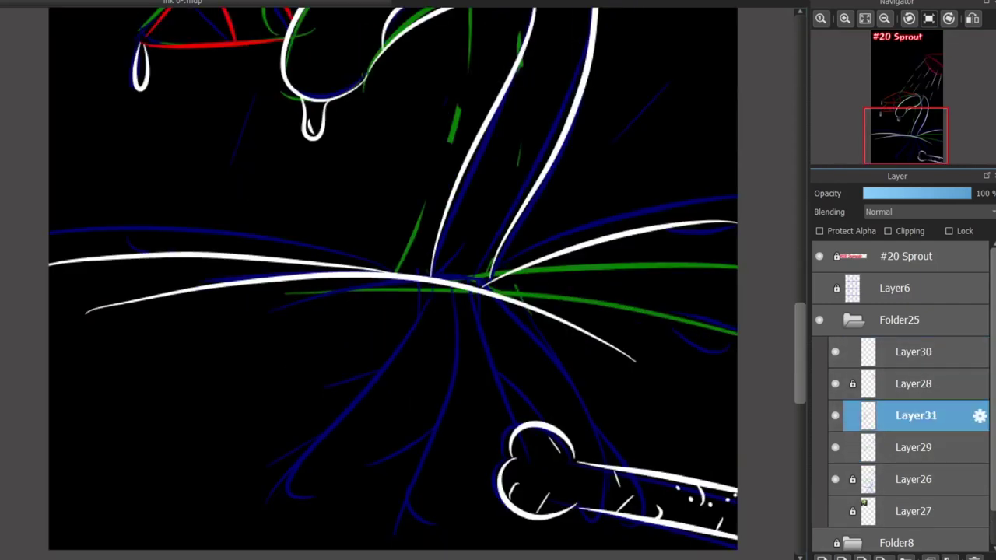
Draw a red root from the stem's base towards the bone, branching into three strands that reach over it.
{"action": "scroll", "coordinate": [509, 435], "scroll_direction": "up", "scroll_amount": 2}
{"action": "scroll", "coordinate": [325, 280], "scroll_direction": "down", "scroll_amount": 1}
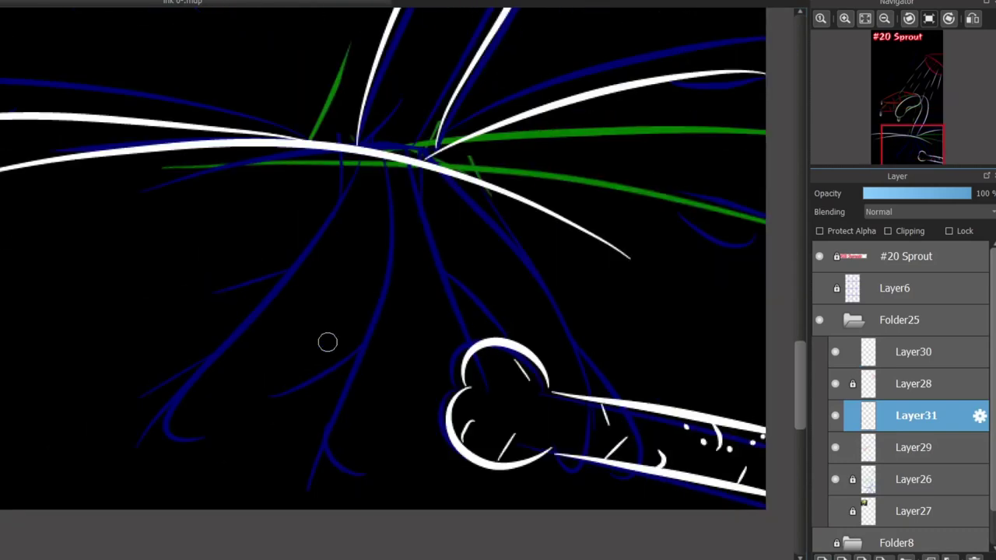
{"action": "mouse_move", "coordinate": [410, 163]}
{"action": "left_mouse_down"}
{"action": "mouse_move", "coordinate": [452, 262]}
{"action": "mouse_move", "coordinate": [496, 296]}
{"action": "left_mouse_up"}
{"action": "key", "text": "ctrl+z"}
{"action": "mouse_move", "coordinate": [414, 138]}
{"action": "left_mouse_down"}
{"action": "mouse_move", "coordinate": [415, 195]}
{"action": "mouse_move", "coordinate": [551, 402]}
{"action": "left_mouse_up"}
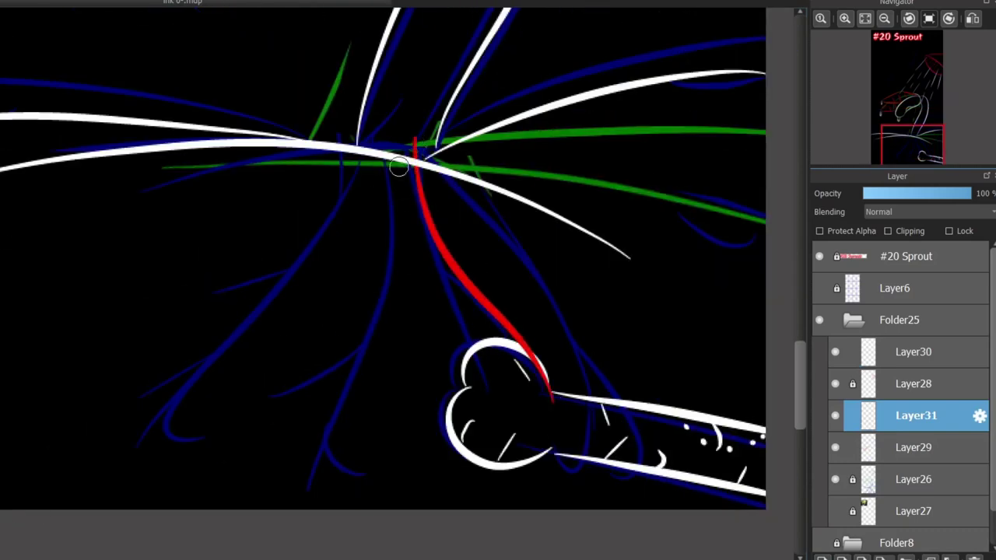
{"action": "key", "text": "ctrl+z"}
{"action": "left_click_drag", "start_coordinate": [425, 100], "coordinate": [501, 294]}
{"action": "left_click_drag", "start_coordinate": [447, 248], "coordinate": [544, 471]}
{"action": "mouse_move", "coordinate": [425, 221]}
{"action": "left_mouse_down"}
{"action": "mouse_move", "coordinate": [635, 380]}
{"action": "mouse_move", "coordinate": [653, 432]}
{"action": "left_mouse_up"}
{"action": "left_click_drag", "start_coordinate": [446, 258], "coordinate": [498, 385]}
Draw a red root from the stem's base down and away from the bone, with forked side branches.
{"action": "left_click_drag", "start_coordinate": [400, 87], "coordinate": [266, 438]}
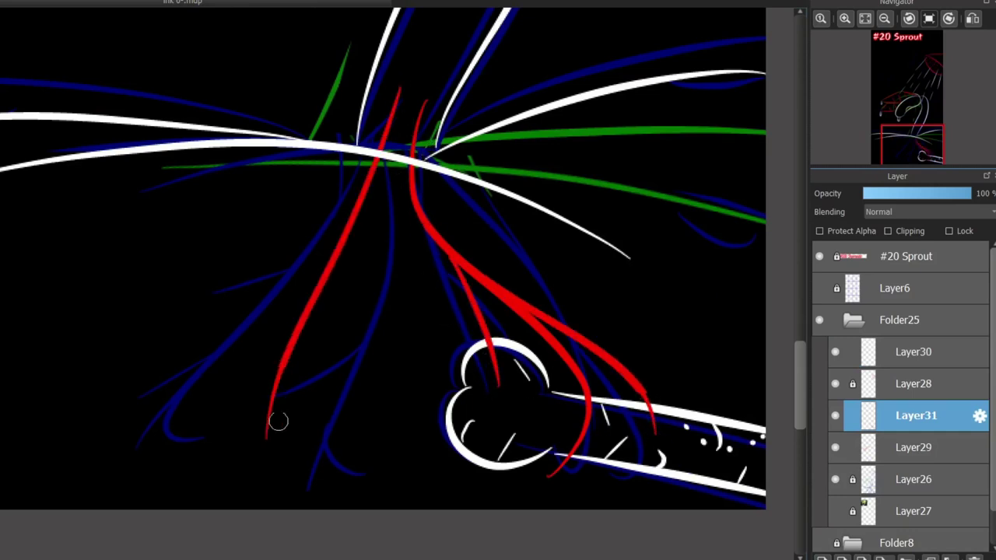
{"action": "mouse_move", "coordinate": [347, 225]}
{"action": "left_mouse_down"}
{"action": "mouse_move", "coordinate": [342, 434]}
{"action": "mouse_move", "coordinate": [356, 354]}
{"action": "mouse_move", "coordinate": [358, 369]}
{"action": "left_mouse_up"}
{"action": "key", "text": "ctrl+z"}
{"action": "left_click_drag", "start_coordinate": [351, 307], "coordinate": [342, 369]}
{"action": "left_click_drag", "start_coordinate": [309, 297], "coordinate": [214, 402]}
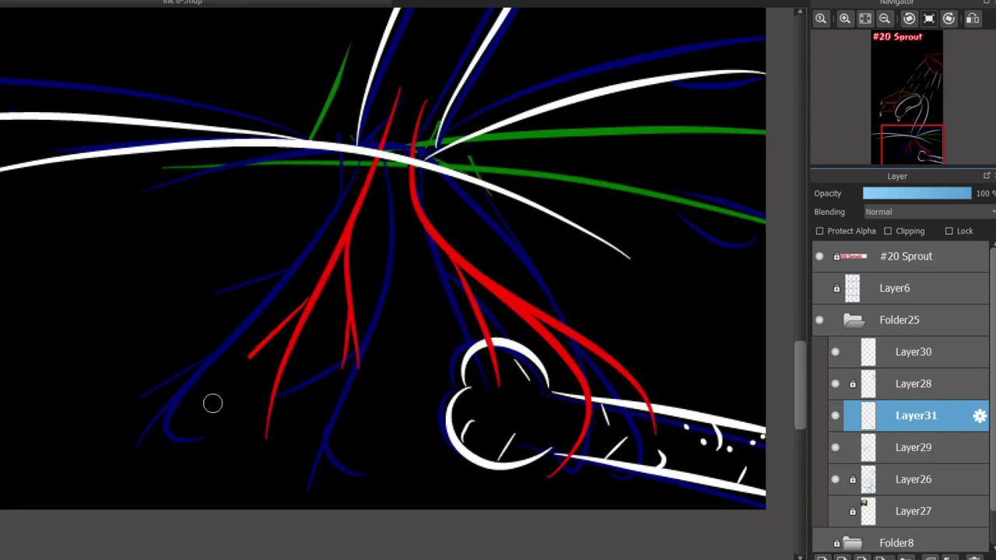
{"action": "key", "text": "ctrl+z"}
{"action": "left_click_drag", "start_coordinate": [299, 321], "coordinate": [217, 433]}
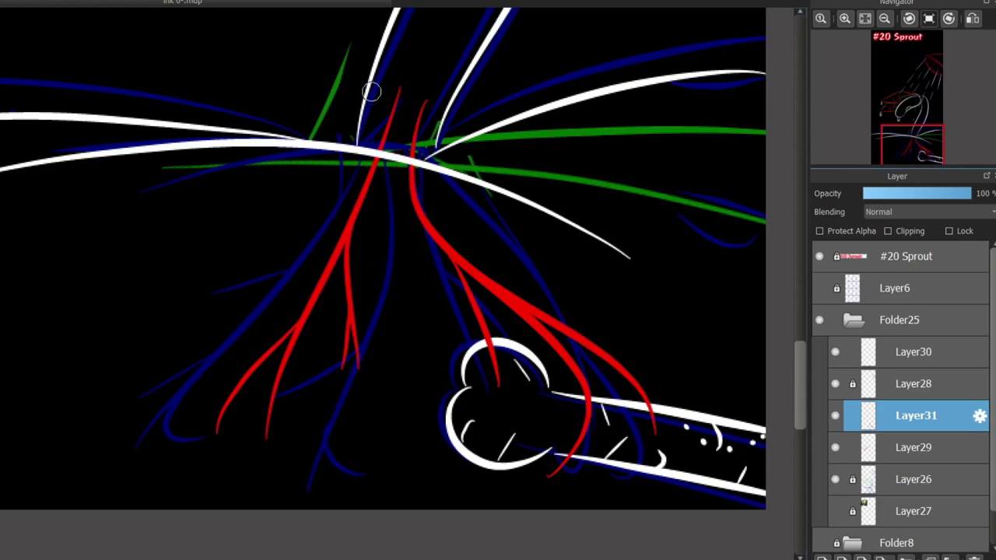
Add a thin red root, a long forked middle root and a curved root beside the bone-side root.
{"action": "left_click_drag", "start_coordinate": [369, 103], "coordinate": [366, 356]}
{"action": "left_click_drag", "start_coordinate": [411, 102], "coordinate": [379, 288]}
{"action": "key", "text": "ctrl+z"}
{"action": "key", "text": "ctrl+z"}
{"action": "left_click_drag", "start_coordinate": [379, 105], "coordinate": [387, 336]}
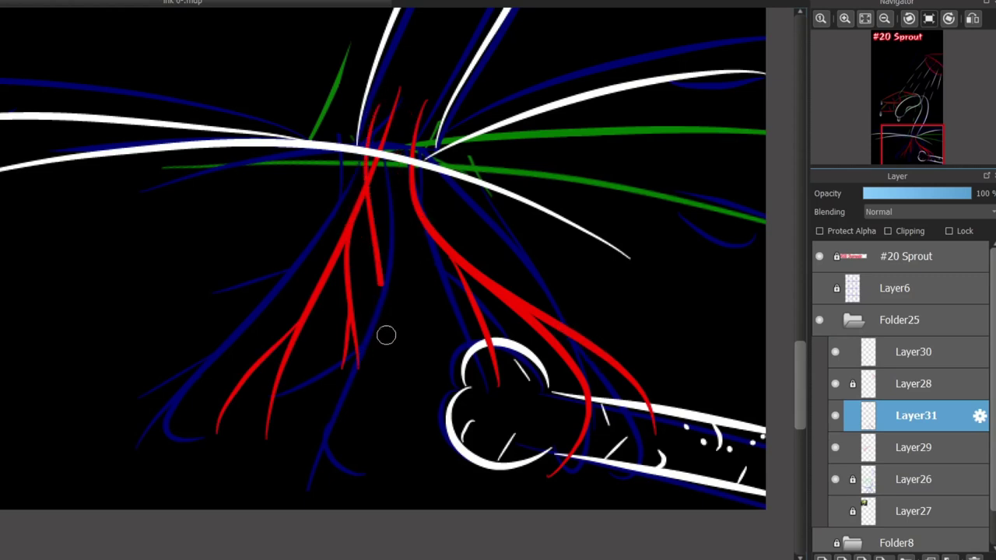
{"action": "left_click_drag", "start_coordinate": [413, 104], "coordinate": [387, 467]}
{"action": "left_click_drag", "start_coordinate": [407, 249], "coordinate": [425, 414]}
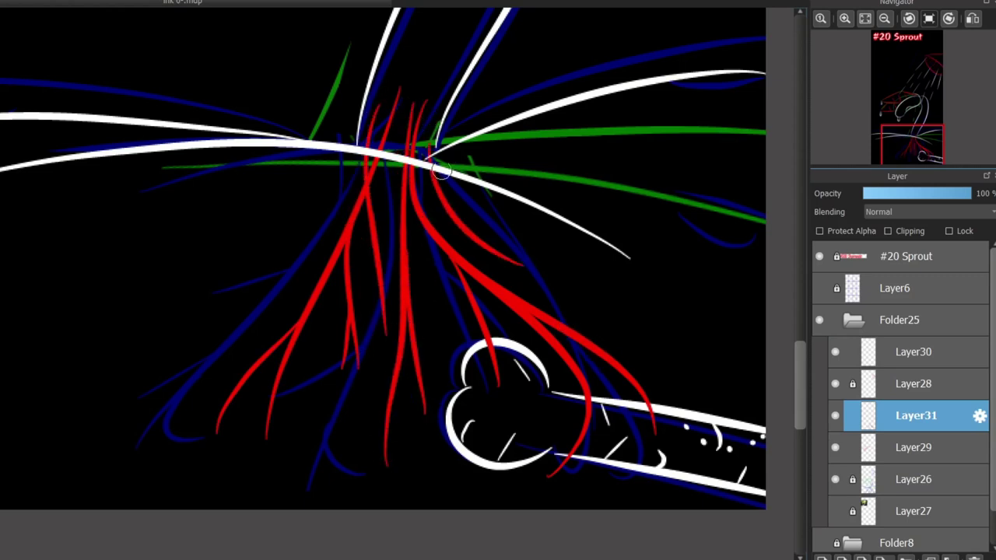
Add red shading strokes inside the stem along its lower part, its outer edge and its top bend.
{"action": "scroll", "coordinate": [788, 344], "scroll_direction": "up", "scroll_amount": 5}
{"action": "left_click_drag", "start_coordinate": [413, 271], "coordinate": [486, 135]}
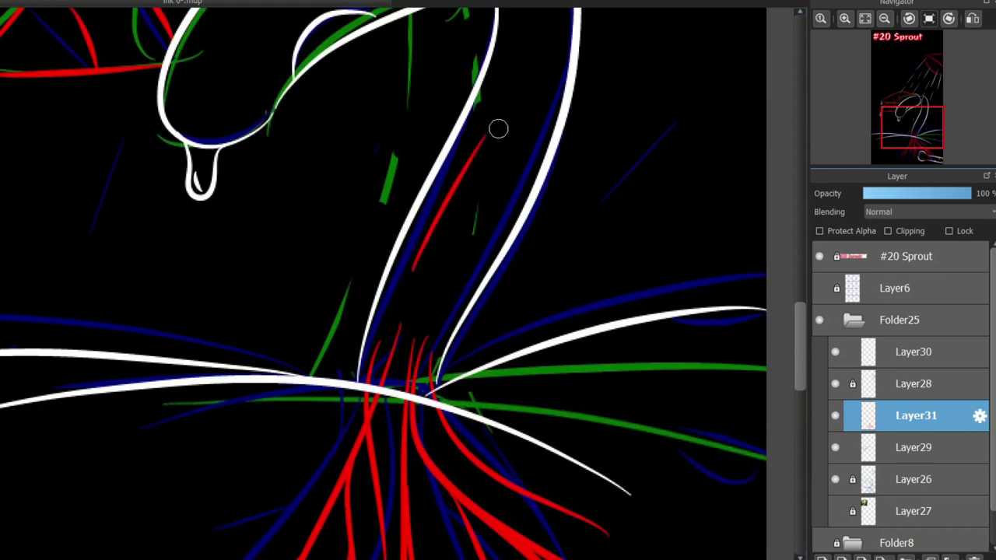
{"action": "key", "text": "ctrl+z"}
{"action": "left_click_drag", "start_coordinate": [402, 293], "coordinate": [448, 202]}
{"action": "mouse_move", "coordinate": [538, 60]}
{"action": "left_mouse_down"}
{"action": "mouse_move", "coordinate": [515, 177]}
{"action": "mouse_move", "coordinate": [533, 169]}
{"action": "left_mouse_up"}
{"action": "key", "text": "ctrl+z"}
{"action": "left_click_drag", "start_coordinate": [800, 308], "coordinate": [799, 263]}
{"action": "key", "text": "ctrl+z"}
{"action": "left_click_drag", "start_coordinate": [500, 182], "coordinate": [556, 226]}
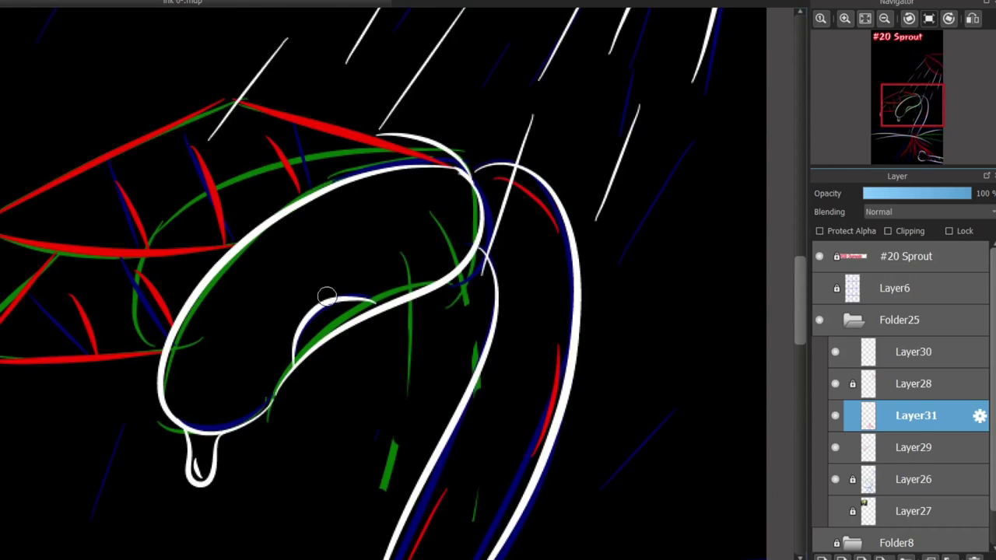
Draw a short red curve inside the small bump on the pod's underside.
{"action": "scroll", "coordinate": [327, 296], "scroll_direction": "up", "scroll_amount": 1}
{"action": "key", "text": "ctrl+z"}
{"action": "mouse_move", "coordinate": [299, 371]}
{"action": "left_mouse_down"}
{"action": "mouse_move", "coordinate": [367, 315]}
{"action": "mouse_move", "coordinate": [360, 336]}
{"action": "left_mouse_up"}
{"action": "key", "text": "ctrl+z"}
{"action": "key", "text": "ctrl+z"}
{"action": "scroll", "coordinate": [349, 288], "scroll_direction": "down", "scroll_amount": 3}
{"action": "scroll", "coordinate": [790, 313], "scroll_direction": "down", "scroll_amount": 3}
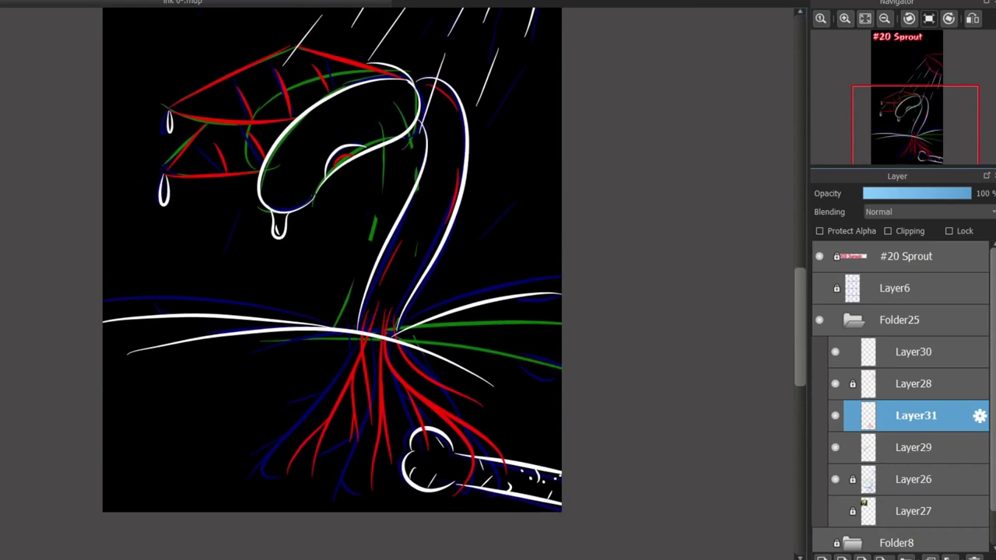
{"action": "mouse_move", "coordinate": [799, 326]}
{"action": "left_mouse_down"}
{"action": "mouse_move", "coordinate": [799, 286]}
{"action": "mouse_move", "coordinate": [799, 315]}
{"action": "left_mouse_up"}
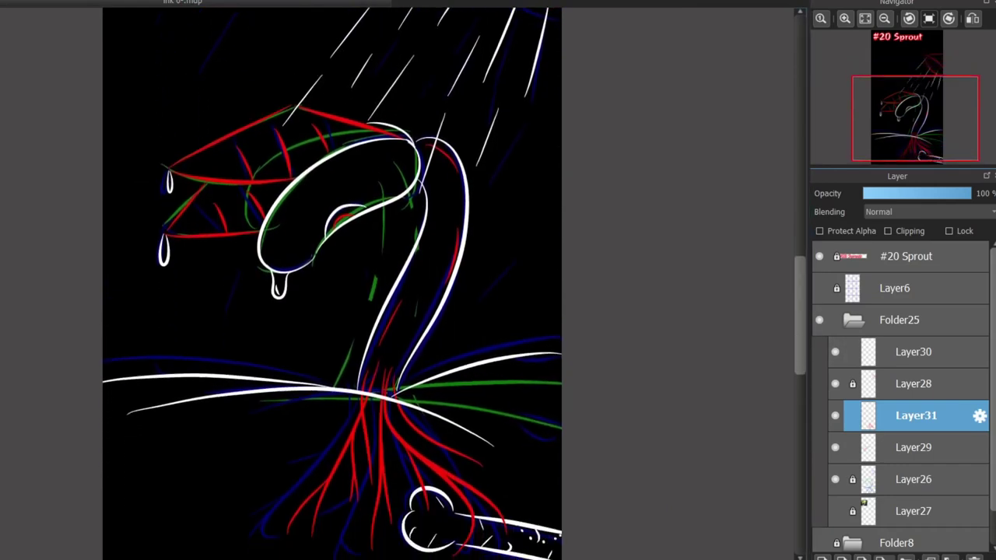
{"action": "scroll", "coordinate": [331, 284], "scroll_direction": "up", "scroll_amount": 3}
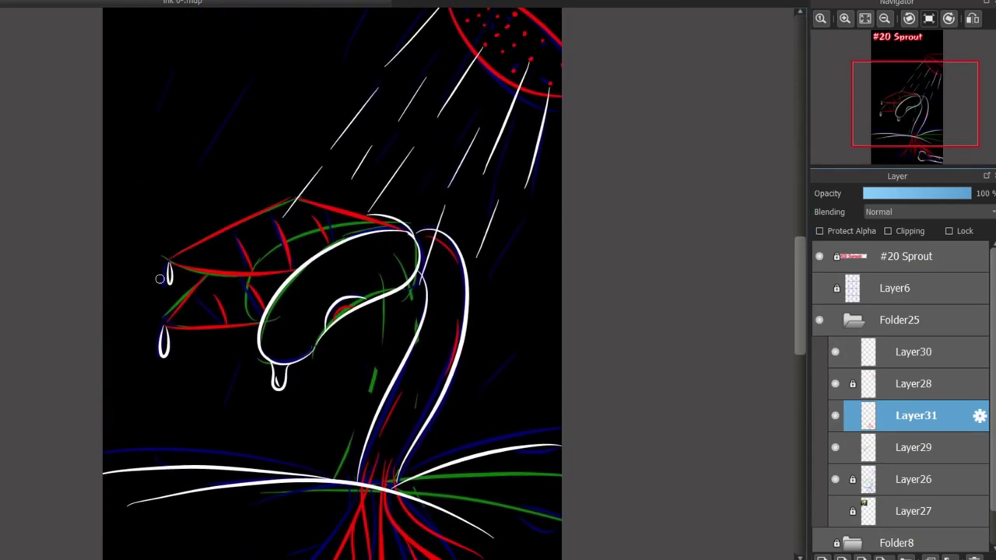
{"action": "scroll", "coordinate": [160, 279], "scroll_direction": "up", "scroll_amount": 3}
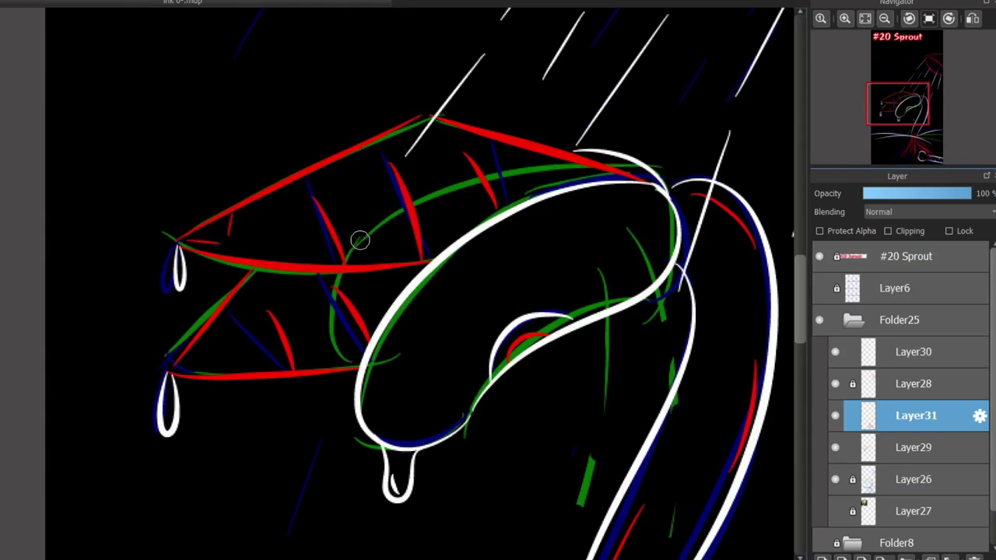
Draw rows of small white scallops along the pod's upper edge and beneath the curved flap near the stem.
{"action": "scroll", "coordinate": [360, 238], "scroll_direction": "down", "scroll_amount": 10}
{"action": "left_click_drag", "start_coordinate": [272, 140], "coordinate": [291, 472]}
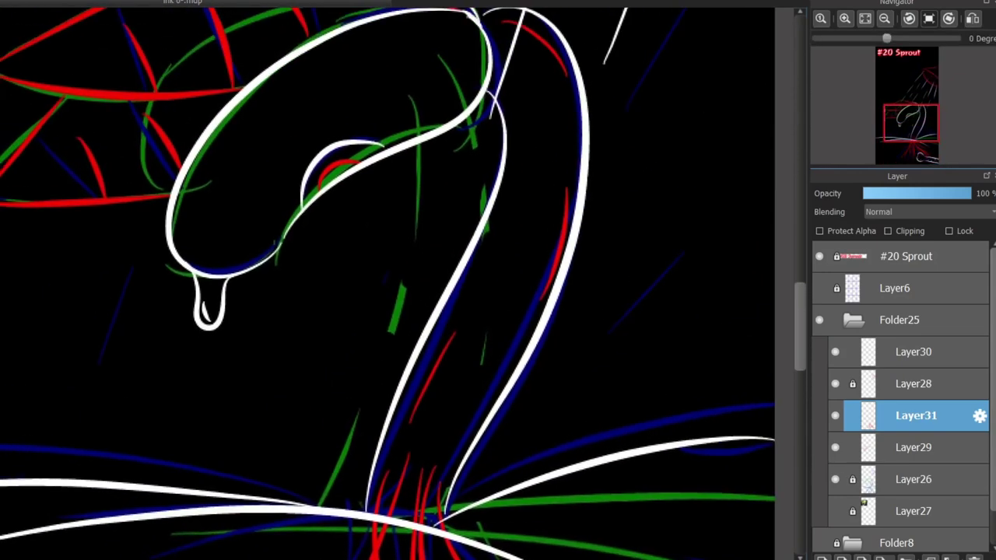
{"action": "mouse_move", "coordinate": [175, 200]}
{"action": "left_mouse_down"}
{"action": "mouse_move", "coordinate": [145, 330]}
{"action": "mouse_move", "coordinate": [246, 315]}
{"action": "mouse_move", "coordinate": [292, 336]}
{"action": "mouse_move", "coordinate": [278, 358]}
{"action": "mouse_move", "coordinate": [310, 289]}
{"action": "mouse_move", "coordinate": [411, 187]}
{"action": "mouse_move", "coordinate": [436, 196]}
{"action": "mouse_move", "coordinate": [506, 174]}
{"action": "mouse_move", "coordinate": [619, 166]}
{"action": "left_mouse_up"}
{"action": "scroll", "coordinate": [473, 98], "scroll_direction": "up", "scroll_amount": 2}
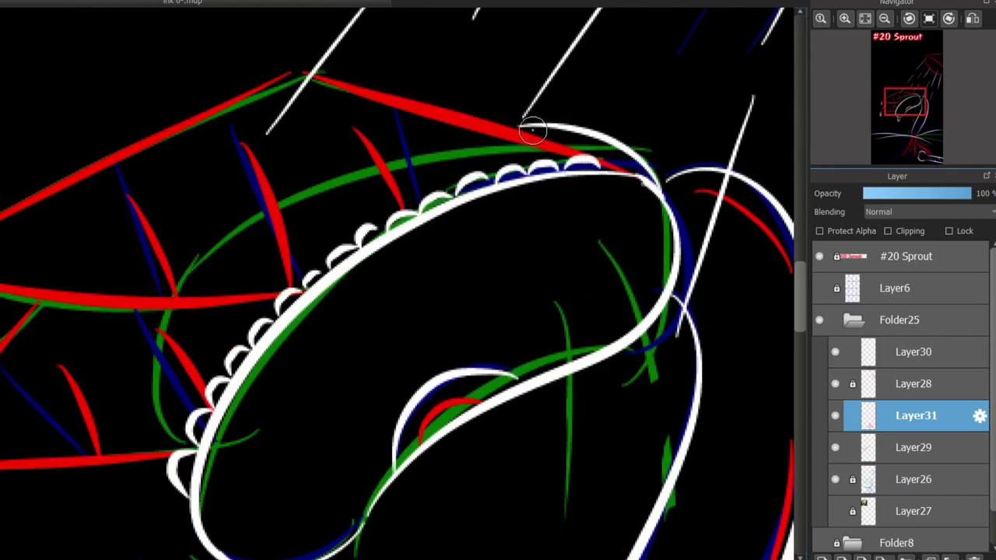
{"action": "mouse_move", "coordinate": [533, 128]}
{"action": "left_mouse_down"}
{"action": "mouse_move", "coordinate": [573, 134]}
{"action": "mouse_move", "coordinate": [634, 172]}
{"action": "left_mouse_up"}
{"action": "scroll", "coordinate": [525, 212], "scroll_direction": "down", "scroll_amount": 2}
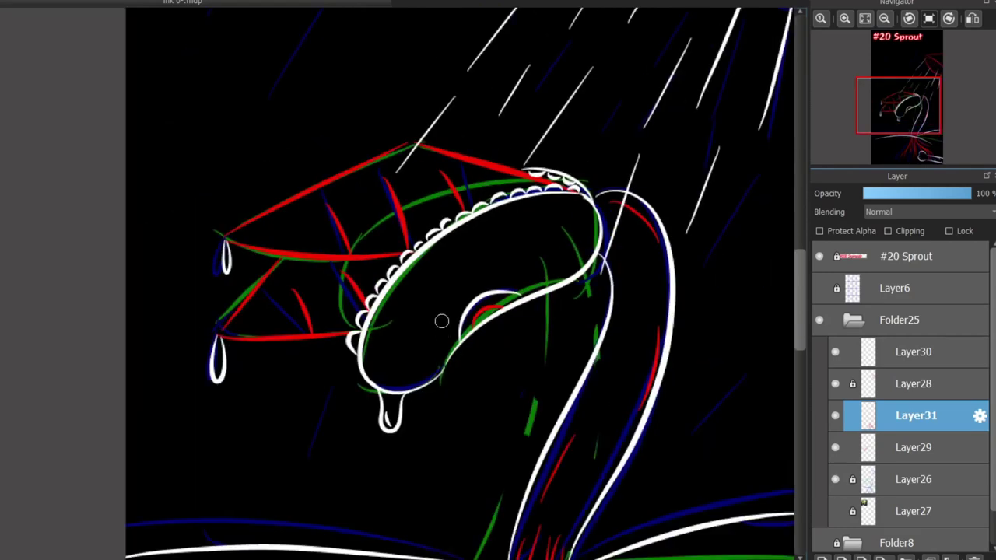
Add a thin red root descending from the bone-side main root toward the bone's rounded end.
{"action": "left_click_drag", "start_coordinate": [446, 559], "coordinate": [476, 559]}
{"action": "left_click_drag", "start_coordinate": [799, 300], "coordinate": [800, 371]}
{"action": "scroll", "coordinate": [540, 434], "scroll_direction": "up", "scroll_amount": 3}
{"action": "left_click_drag", "start_coordinate": [411, 78], "coordinate": [447, 286]}
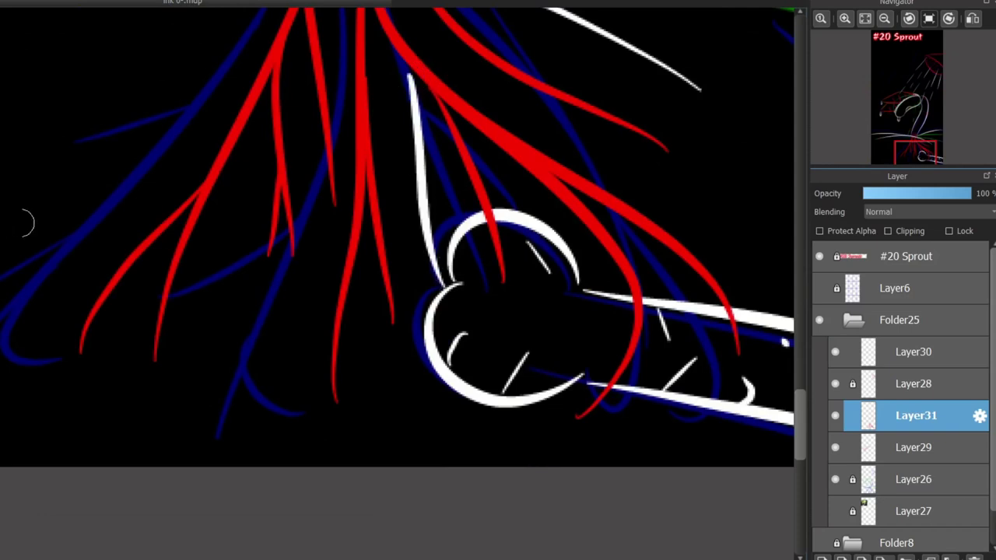
{"action": "key", "text": "ctrl+z"}
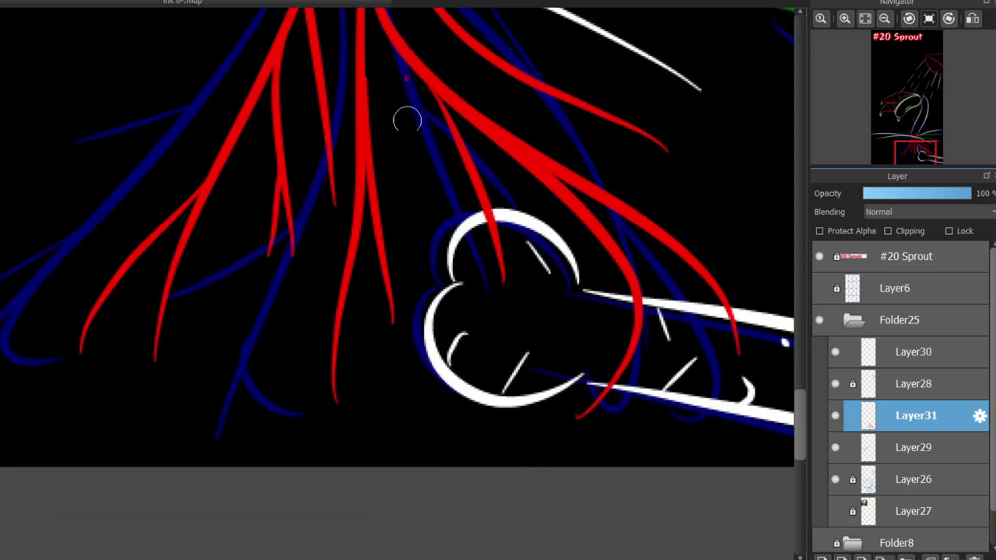
{"action": "left_click_drag", "start_coordinate": [405, 74], "coordinate": [433, 252]}
{"action": "key", "text": "ctrl+z"}
{"action": "mouse_move", "coordinate": [403, 62]}
{"action": "left_mouse_down"}
{"action": "mouse_move", "coordinate": [423, 203]}
{"action": "mouse_move", "coordinate": [444, 265]}
{"action": "mouse_move", "coordinate": [427, 257]}
{"action": "left_mouse_up"}
{"action": "key", "text": "ctrl+z"}
{"action": "left_click_drag", "start_coordinate": [450, 325], "coordinate": [520, 436]}
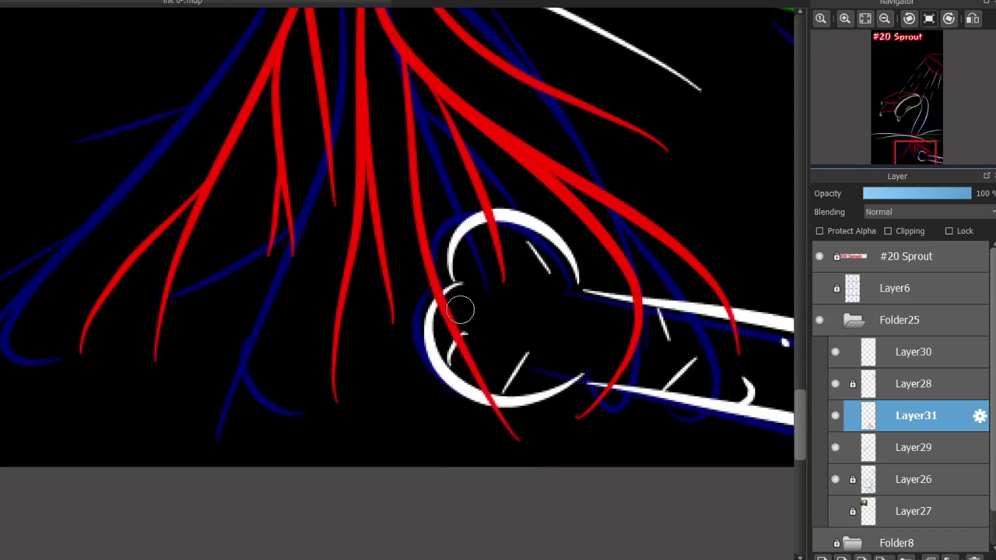
{"action": "key", "text": "ctrl+z"}
{"action": "mouse_move", "coordinate": [410, 64]}
{"action": "left_mouse_down"}
{"action": "mouse_move", "coordinate": [418, 202]}
{"action": "mouse_move", "coordinate": [431, 233]}
{"action": "left_mouse_up"}
Hide the blue and green sketch layer, Layer26, and check the inked drawing as a whole.
{"action": "left_click_drag", "start_coordinate": [918, 129], "coordinate": [913, 111]}
{"action": "left_click", "coordinate": [836, 480]}
{"action": "scroll", "coordinate": [412, 362], "scroll_direction": "down", "scroll_amount": 5}
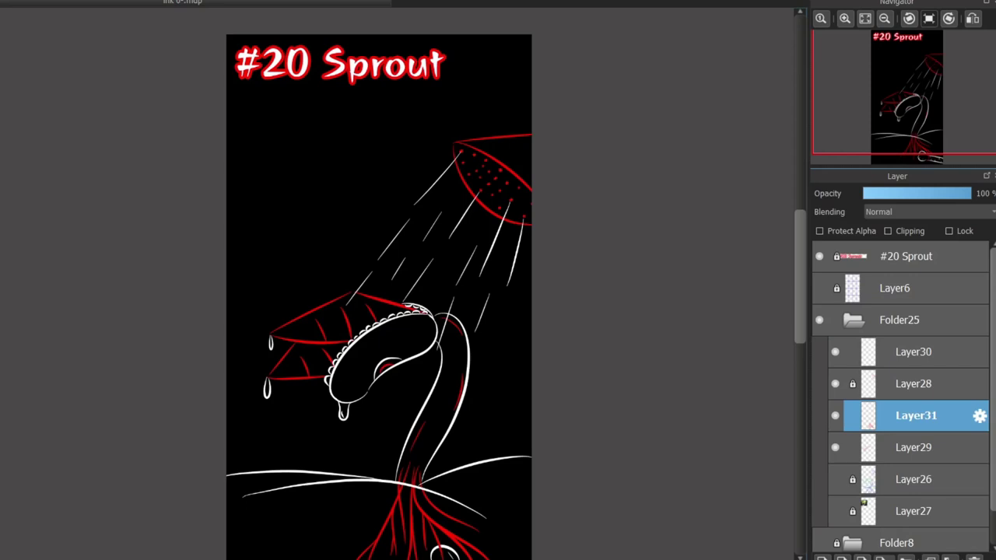
{"action": "scroll", "coordinate": [391, 381], "scroll_direction": "down", "scroll_amount": 2}
{"action": "scroll", "coordinate": [383, 420], "scroll_direction": "up", "scroll_amount": 3}
On Layer30, draw thin slanted white water streaks across the pod and on both sides of the stem.
{"action": "left_click", "coordinate": [915, 352]}
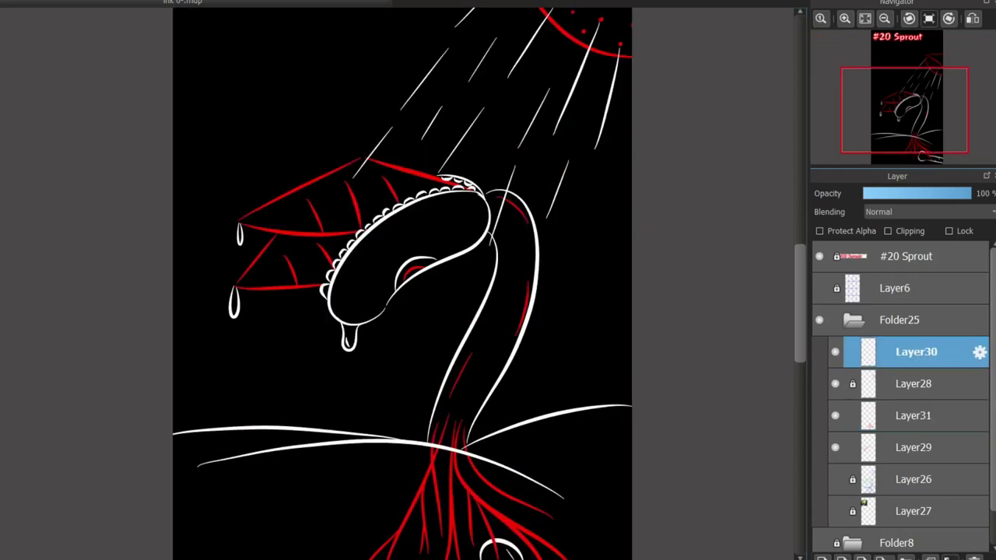
{"action": "scroll", "coordinate": [409, 315], "scroll_direction": "up", "scroll_amount": 1}
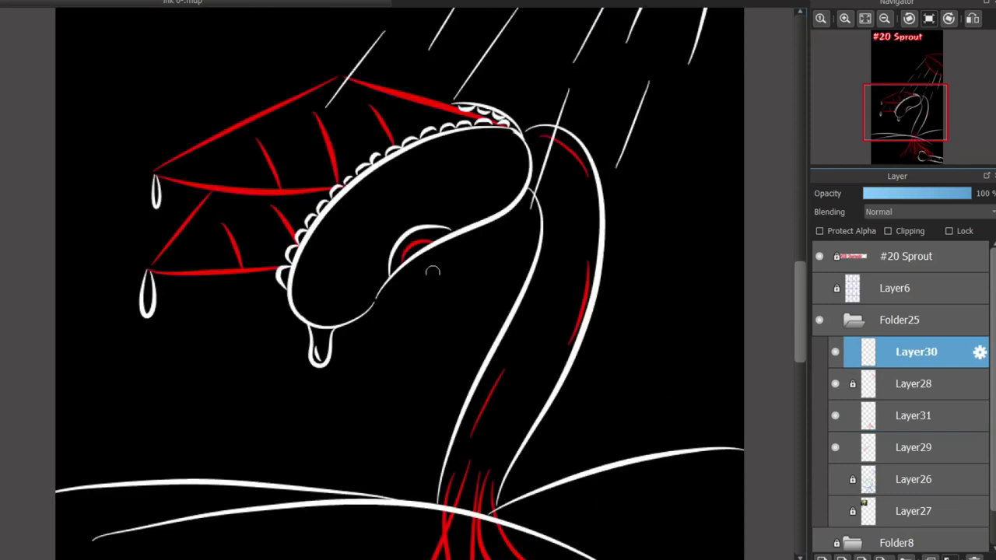
{"action": "left_click_drag", "start_coordinate": [420, 190], "coordinate": [417, 187]}
{"action": "left_click_drag", "start_coordinate": [653, 183], "coordinate": [612, 302]}
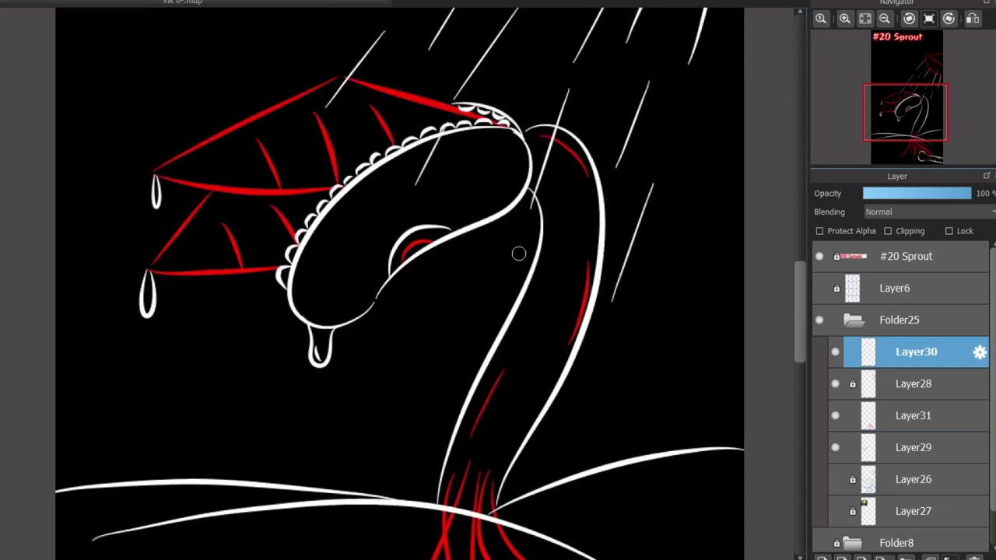
{"action": "key", "text": "ctrl+z"}
{"action": "mouse_move", "coordinate": [515, 259]}
{"action": "left_mouse_down"}
{"action": "mouse_move", "coordinate": [478, 325]}
{"action": "mouse_move", "coordinate": [490, 315]}
{"action": "left_mouse_up"}
{"action": "left_click_drag", "start_coordinate": [351, 214], "coordinate": [312, 263]}
{"action": "left_click_drag", "start_coordinate": [241, 306], "coordinate": [192, 397]}
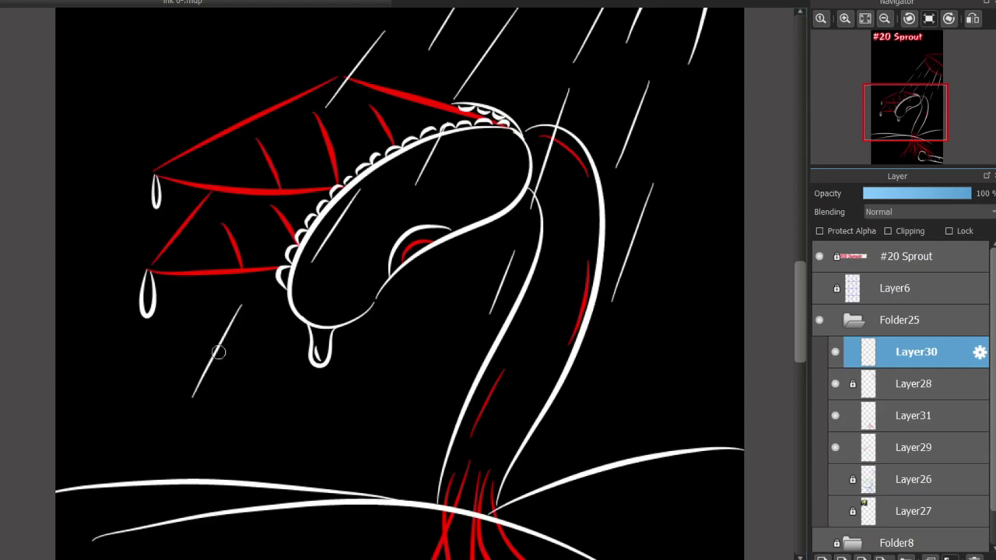
{"action": "key", "text": "ctrl+z"}
Add short slanted white water streaks below the lower leaf and beneath the pod.
{"action": "left_click_drag", "start_coordinate": [275, 226], "coordinate": [253, 268]}
{"action": "left_click_drag", "start_coordinate": [251, 304], "coordinate": [223, 357]}
{"action": "left_click_drag", "start_coordinate": [256, 428], "coordinate": [246, 449]}
{"action": "left_click_drag", "start_coordinate": [276, 383], "coordinate": [269, 406]}
{"action": "left_click_drag", "start_coordinate": [429, 284], "coordinate": [406, 346]}
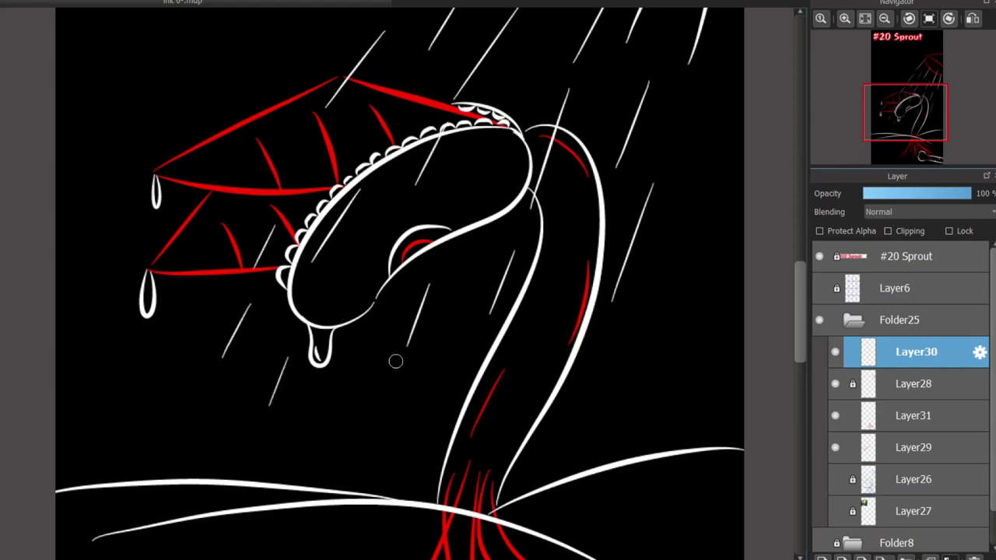
{"action": "left_click_drag", "start_coordinate": [401, 384], "coordinate": [383, 435]}
Continue the white water streaks inside and beside the stem and down toward the ground below the leaf and pod.
{"action": "left_click_drag", "start_coordinate": [603, 351], "coordinate": [581, 440]}
{"action": "left_click_drag", "start_coordinate": [577, 223], "coordinate": [536, 329]}
{"action": "scroll", "coordinate": [521, 340], "scroll_direction": "down", "scroll_amount": 3}
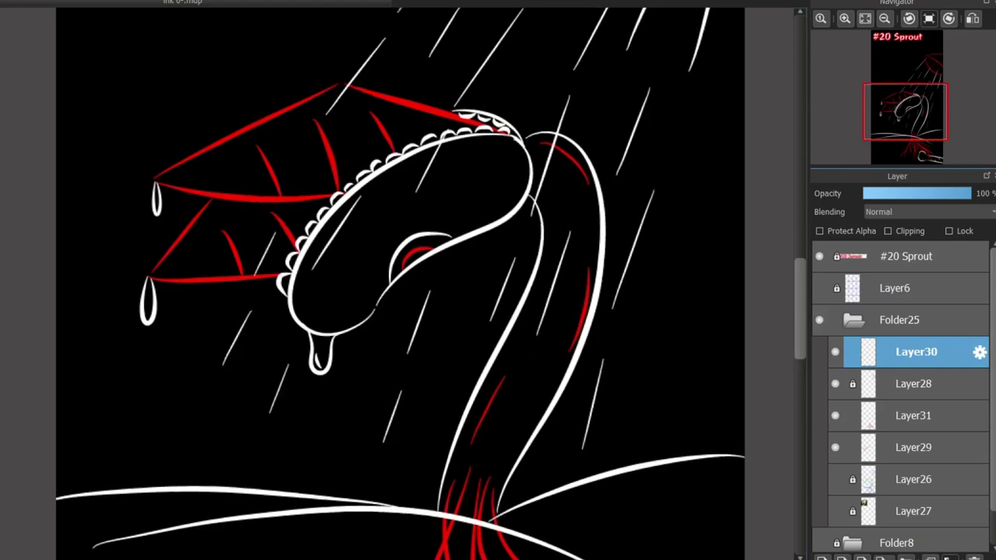
{"action": "left_click_drag", "start_coordinate": [221, 294], "coordinate": [205, 344]}
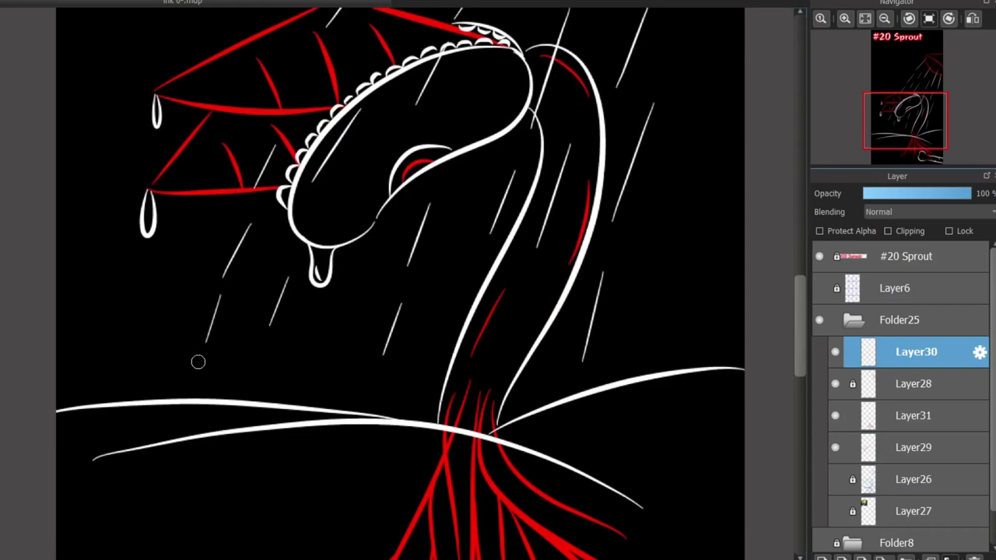
{"action": "scroll", "coordinate": [342, 390], "scroll_direction": "up", "scroll_amount": 14}
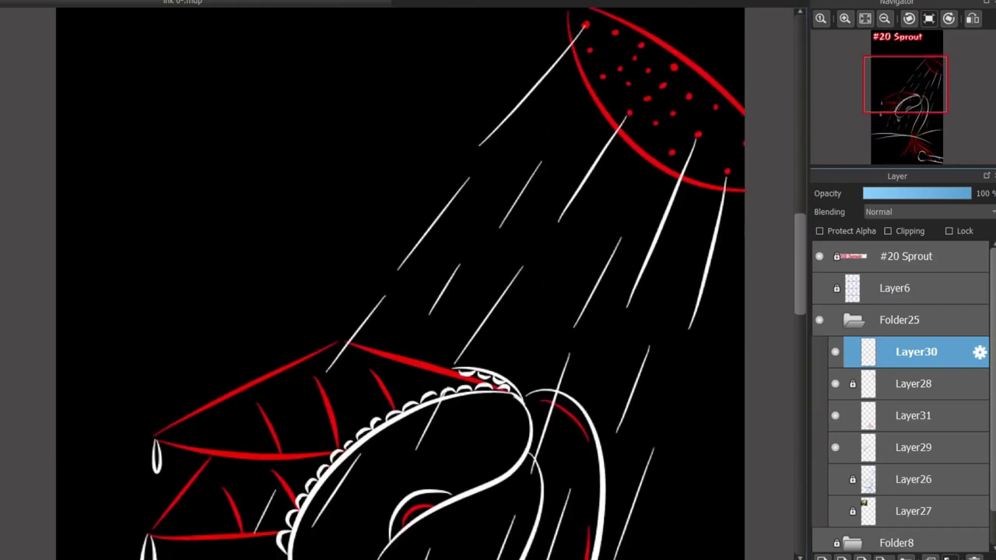
{"action": "scroll", "coordinate": [343, 389], "scroll_direction": "down", "scroll_amount": 17}
{"action": "scroll", "coordinate": [400, 284], "scroll_direction": "up", "scroll_amount": 10}
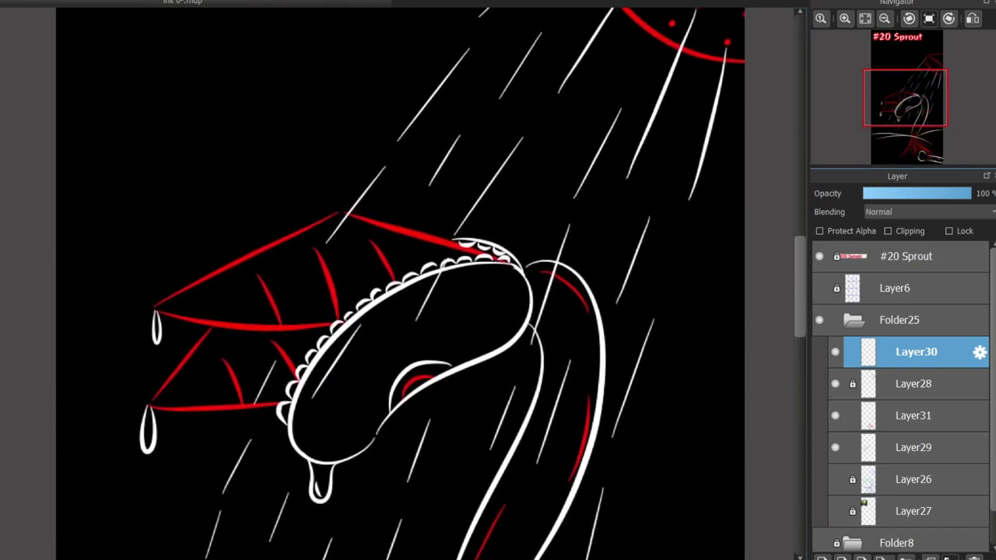
{"action": "scroll", "coordinate": [467, 366], "scroll_direction": "down", "scroll_amount": 12}
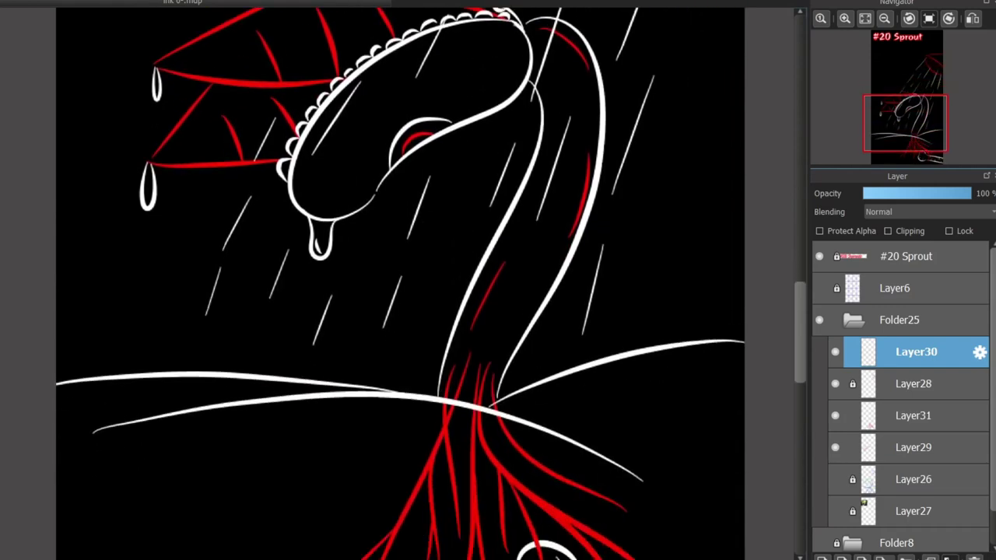
Rotate the canvas to level the pod and try hand-lettering "NR" in red near its stem end.
{"action": "scroll", "coordinate": [400, 283], "scroll_direction": "up", "scroll_amount": 10}
{"action": "scroll", "coordinate": [488, 281], "scroll_direction": "up", "scroll_amount": 2}
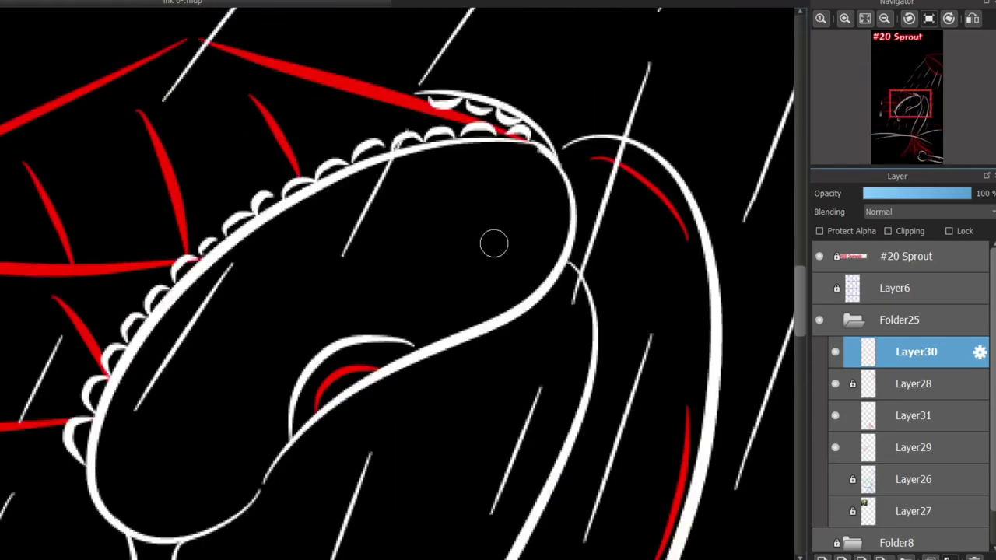
{"action": "key", "text": "r"}
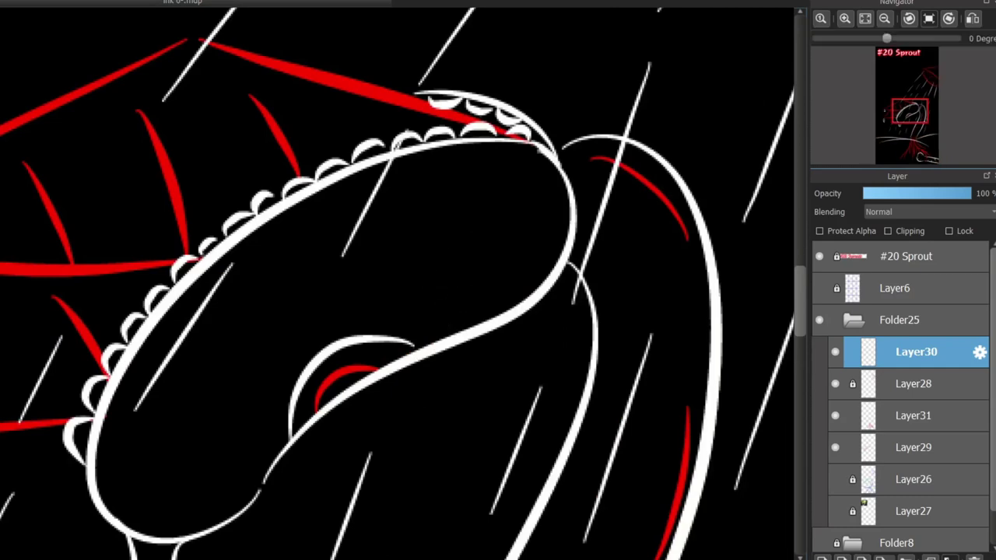
{"action": "mouse_move", "coordinate": [449, 312]}
{"action": "left_mouse_down"}
{"action": "mouse_move", "coordinate": [393, 322]}
{"action": "mouse_move", "coordinate": [408, 318]}
{"action": "mouse_move", "coordinate": [398, 204]}
{"action": "mouse_move", "coordinate": [379, 260]}
{"action": "mouse_move", "coordinate": [416, 270]}
{"action": "left_mouse_up"}
{"action": "scroll", "coordinate": [406, 318], "scroll_direction": "up", "scroll_amount": 2}
{"action": "key", "text": "ctrl+z"}
{"action": "mouse_move", "coordinate": [347, 291]}
{"action": "left_mouse_down"}
{"action": "mouse_move", "coordinate": [349, 226]}
{"action": "mouse_move", "coordinate": [383, 280]}
{"action": "mouse_move", "coordinate": [410, 242]}
{"action": "mouse_move", "coordinate": [432, 260]}
{"action": "left_mouse_up"}
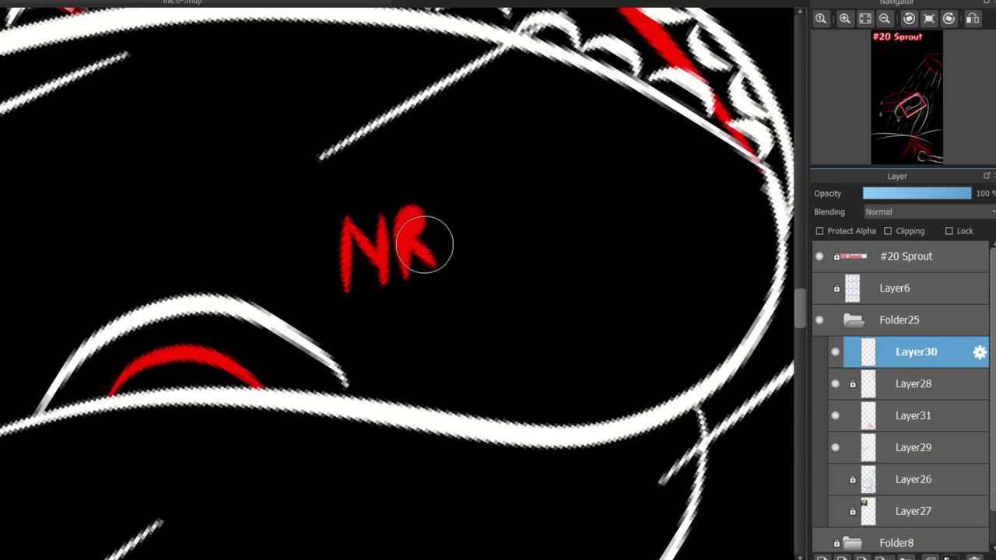
{"action": "key", "text": "ctrl+z"}
{"action": "key", "text": "ctrl+z"}
Try hand-lettering "020" in red on the pod's stem end, restore the upright view and undo the lettering.
{"action": "left_click_drag", "start_coordinate": [396, 219], "coordinate": [408, 214]}
{"action": "left_click", "coordinate": [474, 214]}
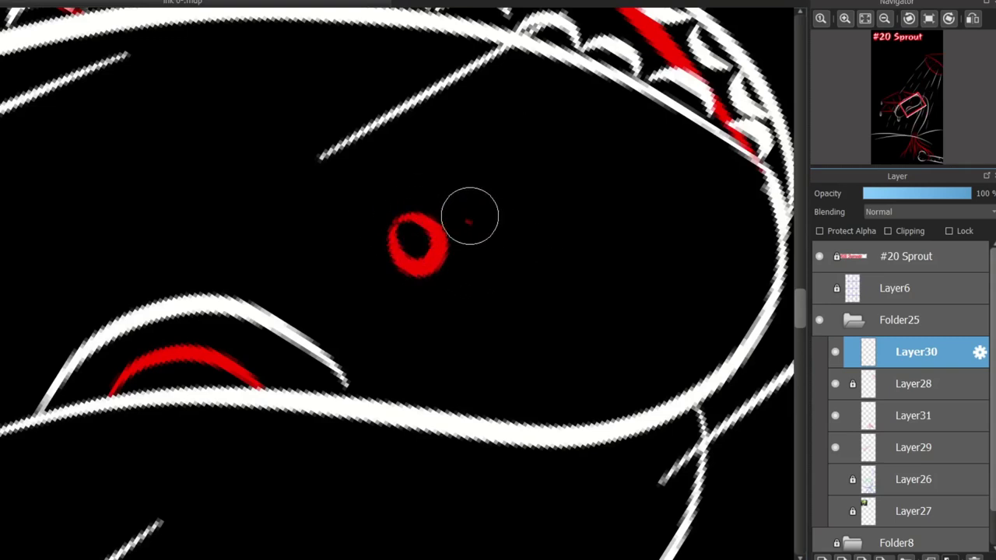
{"action": "left_click_drag", "start_coordinate": [469, 224], "coordinate": [536, 272]}
{"action": "left_click_drag", "start_coordinate": [591, 200], "coordinate": [553, 235]}
{"action": "key", "text": "ctrl+z"}
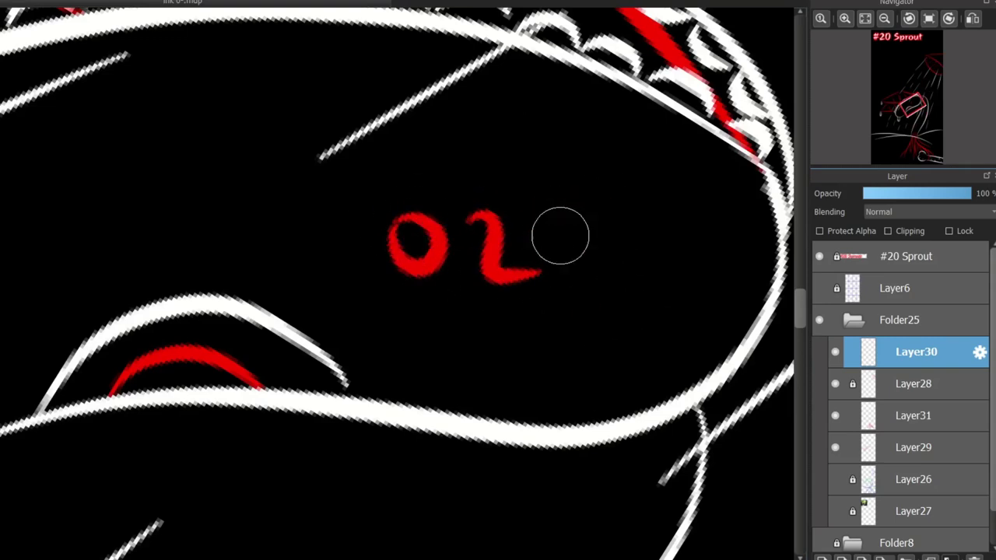
{"action": "left_click_drag", "start_coordinate": [591, 204], "coordinate": [582, 269]}
{"action": "scroll", "coordinate": [582, 269], "scroll_direction": "down", "scroll_amount": 3}
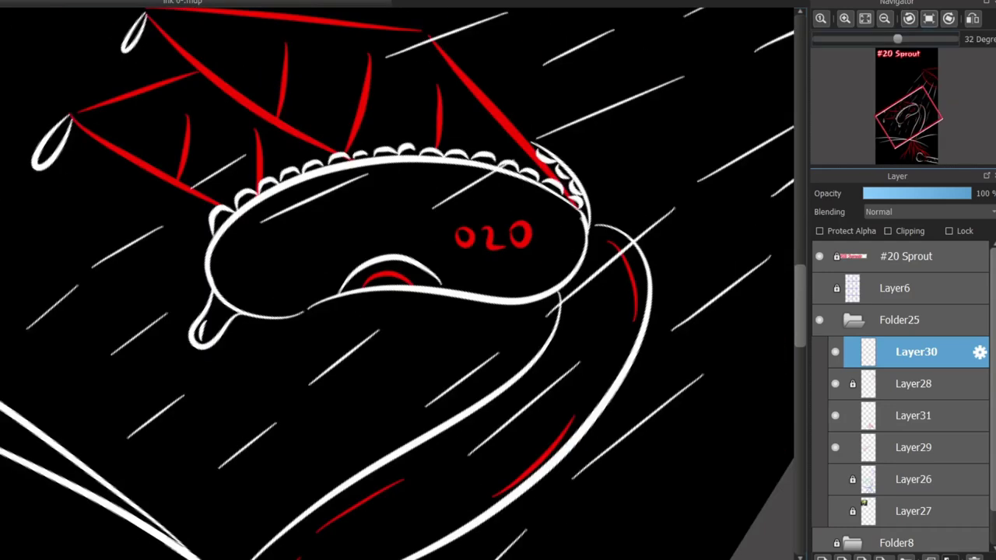
{"action": "left_click", "coordinate": [928, 19]}
{"action": "key", "text": "ctrl+z"}
{"action": "key", "text": "ctrl+z"}
{"action": "key", "text": "ctrl+z"}
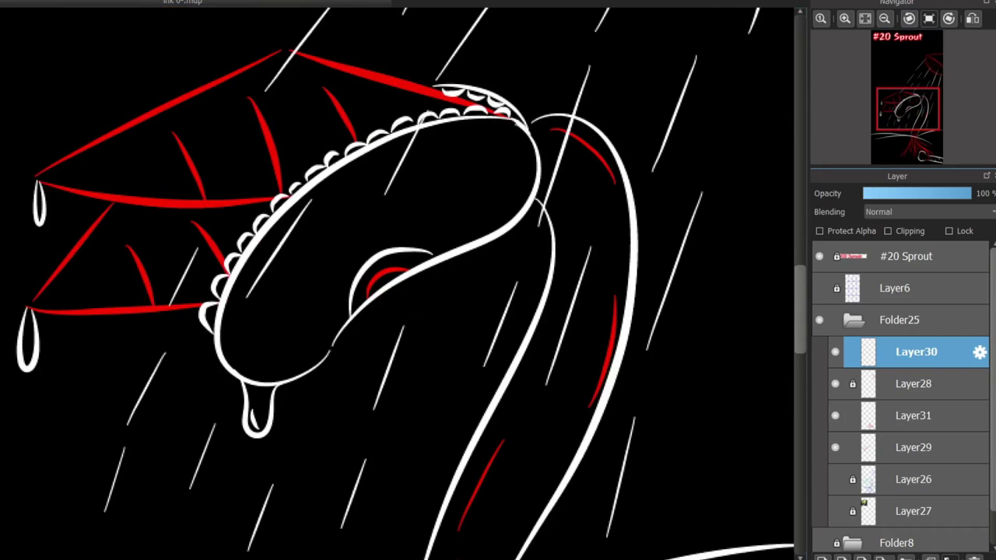
Add the red text "Nr.020" near the pod's stem end.
{"action": "left_click", "coordinate": [449, 182]}
{"action": "type", "text": "Nr."}
{"action": "key", "text": "ctrl+y"}
{"action": "key", "text": "ctrl+y"}
{"action": "key", "text": "ctrl+y"}
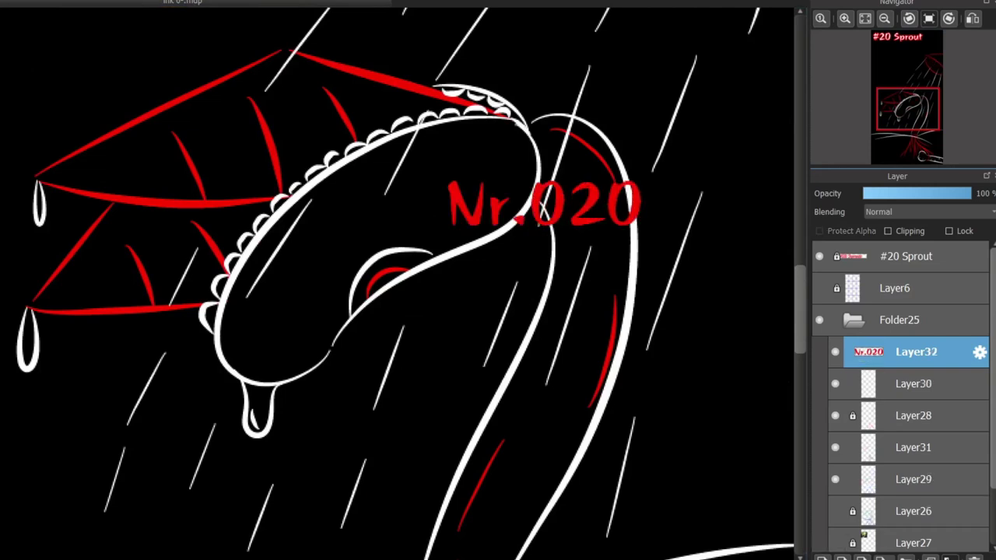
Switch the text to a smaller plain sans-serif font, shorten it to "Nr.20" and place it inside the pod.
{"action": "key", "text": "Down"}
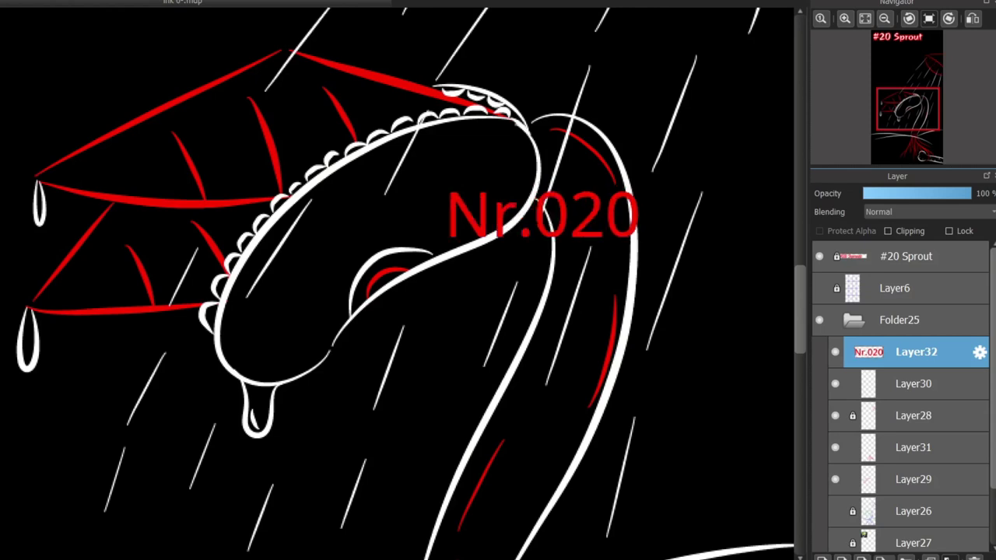
{"action": "key", "text": "ctrl+y"}
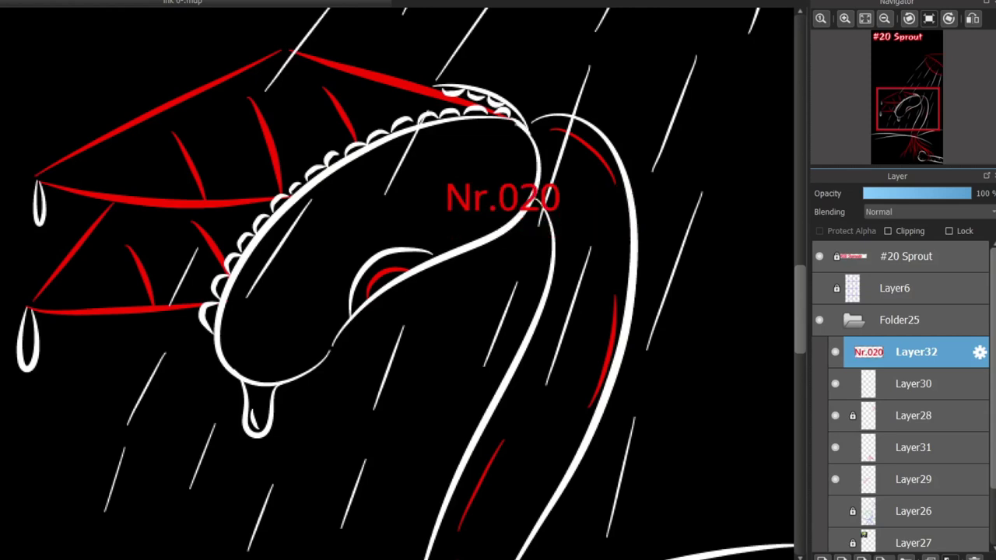
{"action": "key", "text": "ctrl+y"}
{"action": "key", "text": "ctrl+y"}
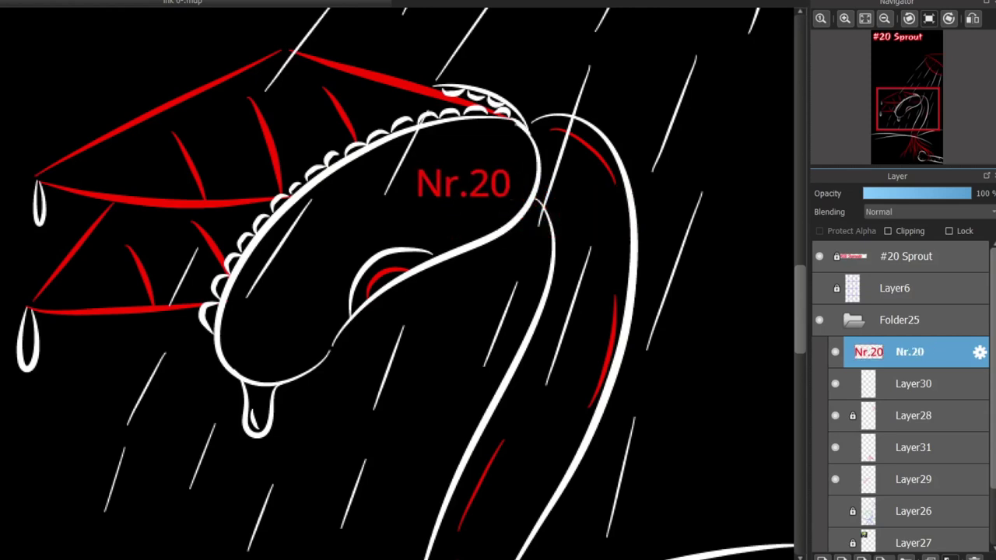
Rotate the "Nr.20" text to slope upward along the pod's lower edge near the stem.
{"action": "key", "text": "ctrl+y"}
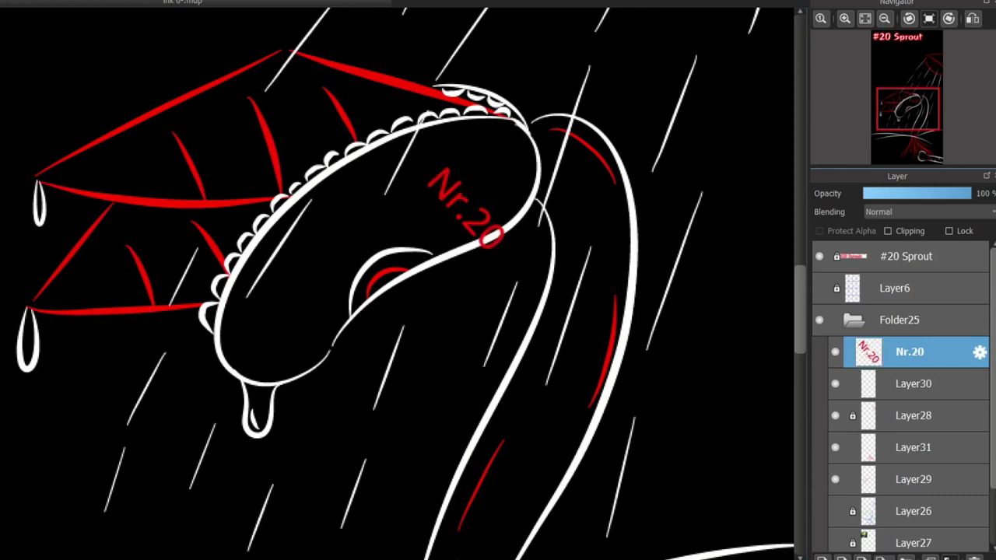
{"action": "key", "text": "ctrl+y"}
{"action": "key", "text": "ctrl+y"}
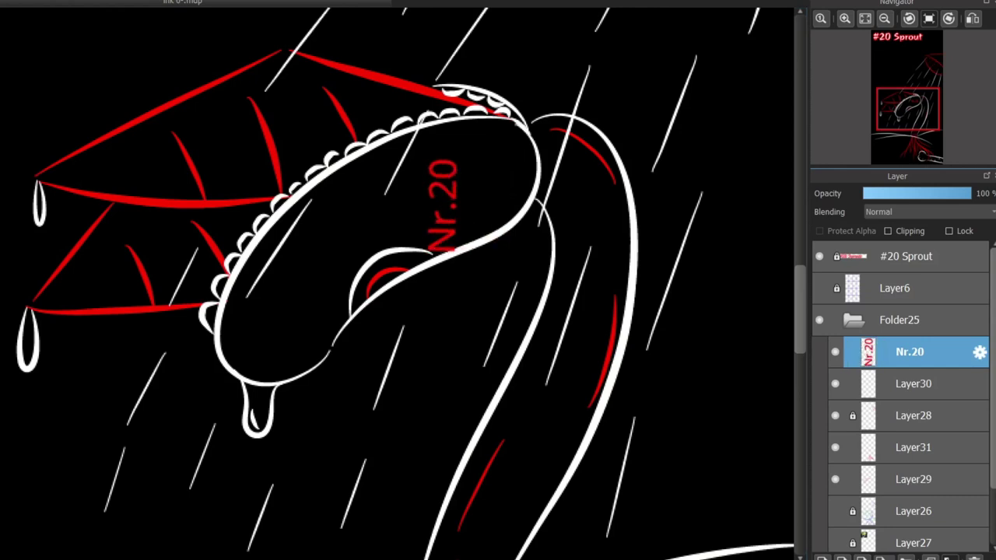
{"action": "key", "text": "ctrl+y"}
{"action": "key", "text": "ctrl+z"}
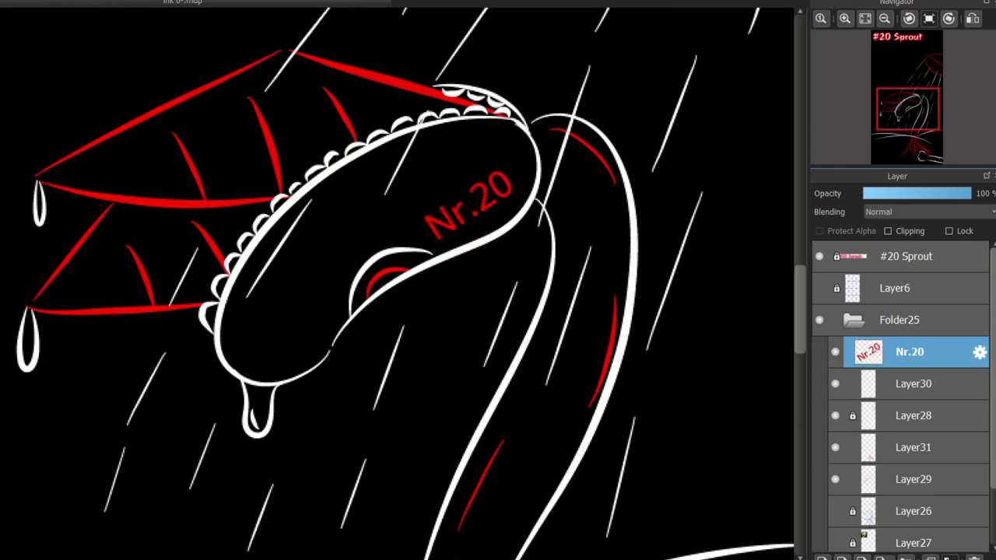
{"action": "key", "text": "ctrl+z"}
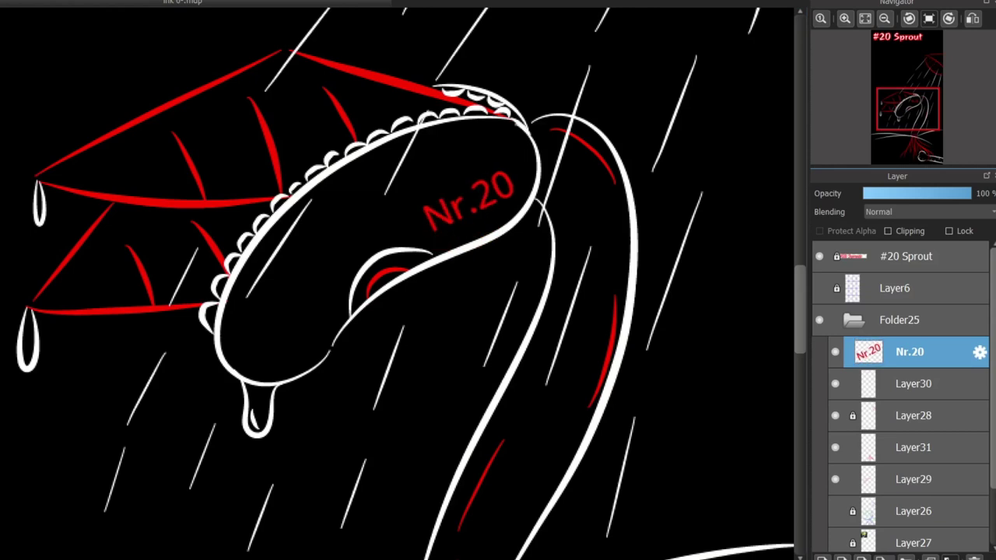
{"action": "mouse_move", "coordinate": [468, 201]}
{"action": "left_mouse_down"}
{"action": "mouse_move", "coordinate": [355, 215]}
{"action": "mouse_move", "coordinate": [466, 210]}
{"action": "left_mouse_up"}
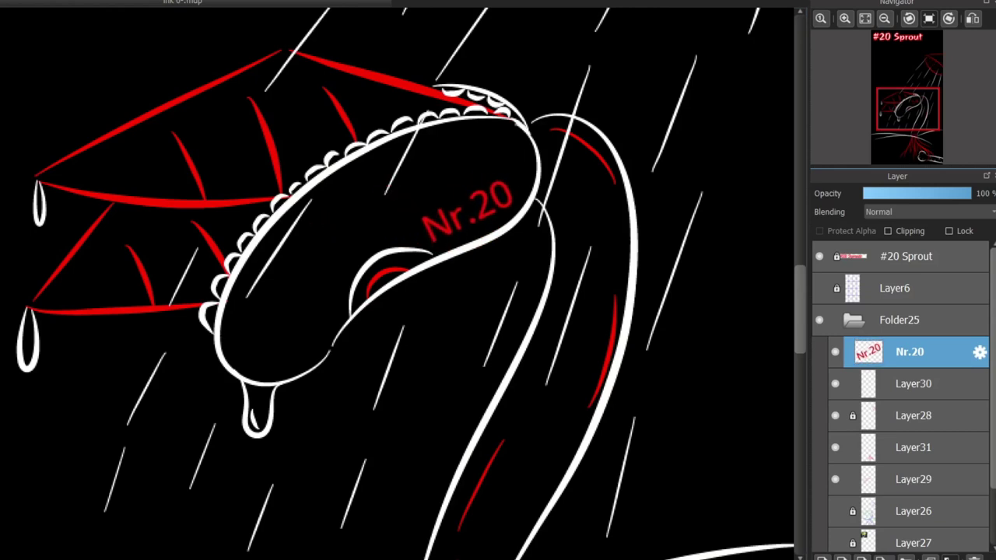
{"action": "key", "text": "ctrl+z"}
{"action": "key", "text": "ctrl+z"}
{"action": "key", "text": "ctrl+z"}
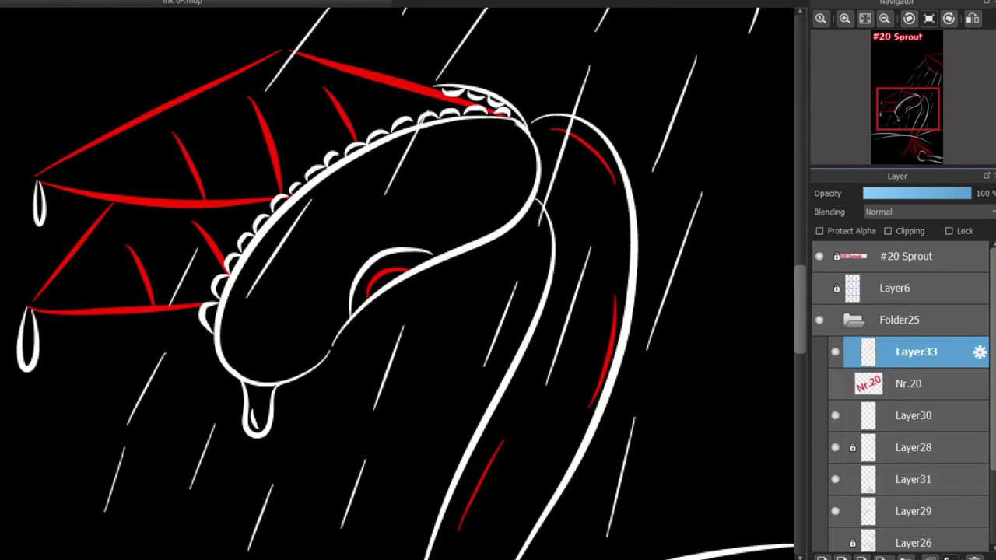
{"action": "key", "text": "ctrl+z"}
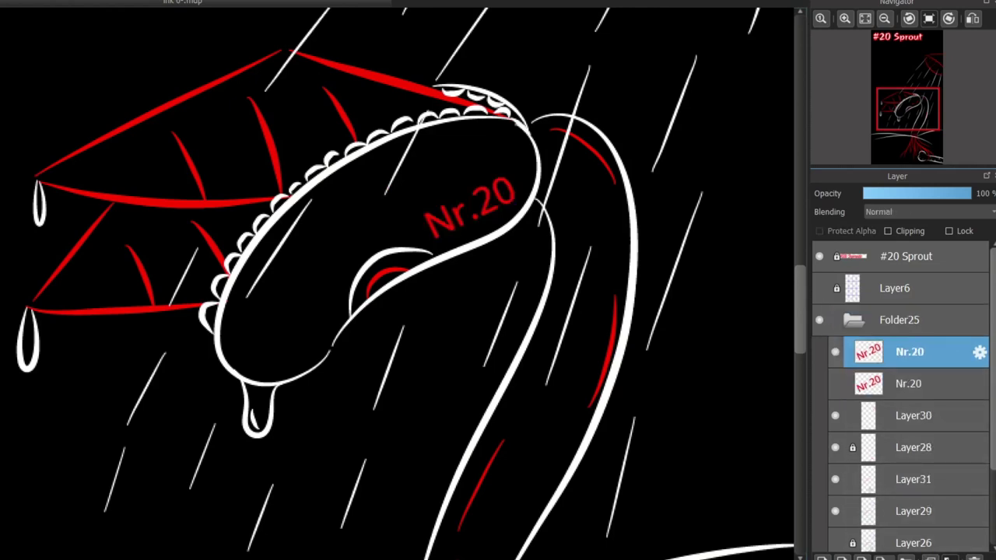
{"action": "key", "text": "ctrl+z"}
{"action": "key", "text": "ctrl+z"}
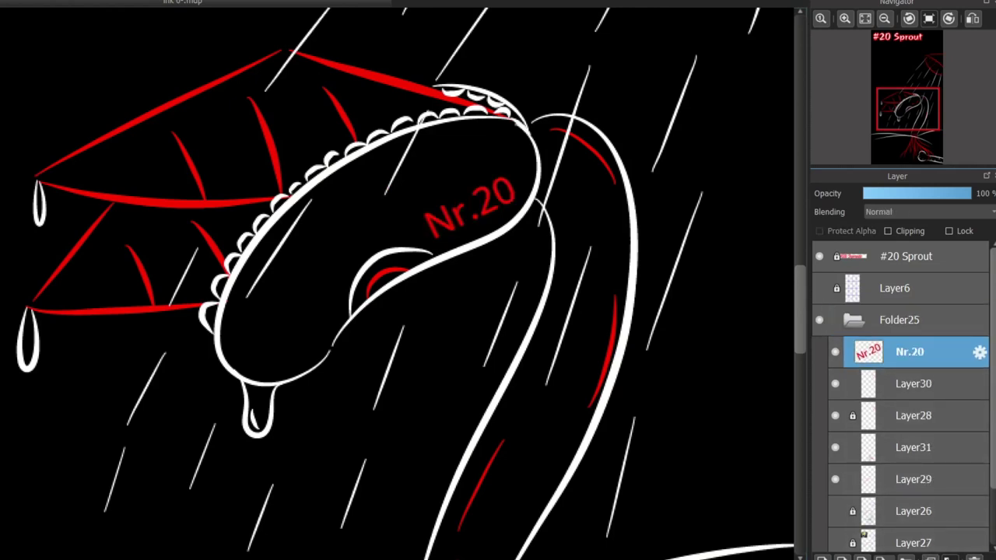
Make a rectangular selection around the tilted text with the Nr.20 layer active.
{"action": "left_click", "coordinate": [822, 558]}
{"action": "left_click", "coordinate": [974, 558]}
{"action": "left_click", "coordinate": [909, 352]}
{"action": "left_click_drag", "start_coordinate": [526, 164], "coordinate": [413, 249]}
{"action": "left_click", "coordinate": [821, 558]}
{"action": "left_click", "coordinate": [835, 351]}
{"action": "left_click", "coordinate": [835, 384]}
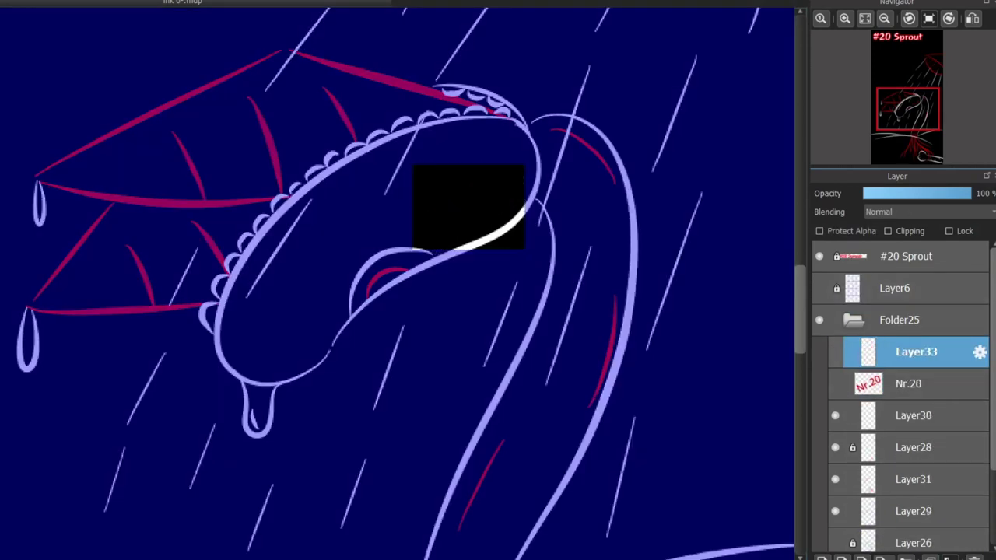
{"action": "left_click", "coordinate": [835, 352]}
{"action": "left_click", "coordinate": [834, 383]}
{"action": "left_click", "coordinate": [909, 383]}
{"action": "left_click", "coordinate": [912, 351]}
{"action": "left_click", "coordinate": [973, 558]}
{"action": "left_click", "coordinate": [909, 351]}
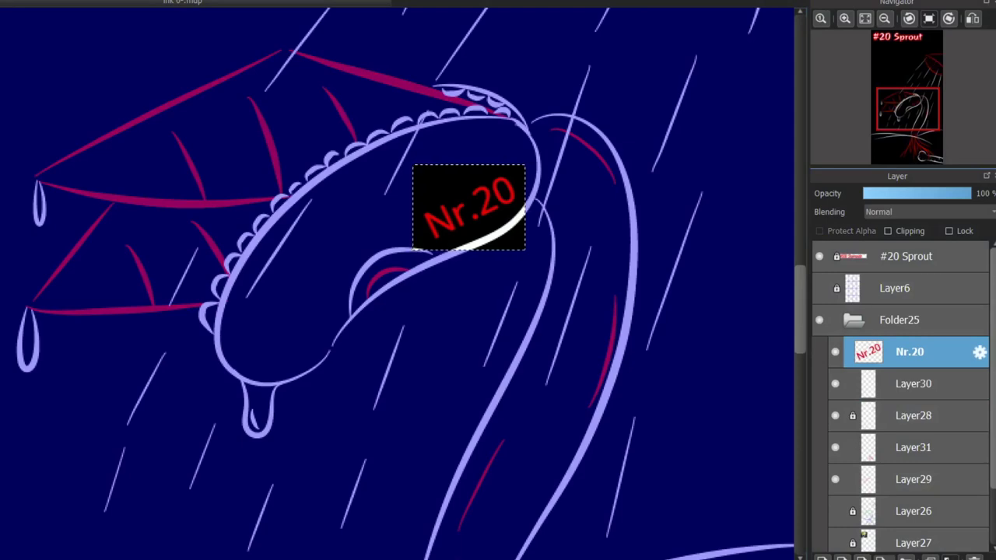
Clear the selection, move the tilted "Nr.20" text to the middle of the pod and place its layer directly below Layer28.
{"action": "key", "text": "ctrl+d"}
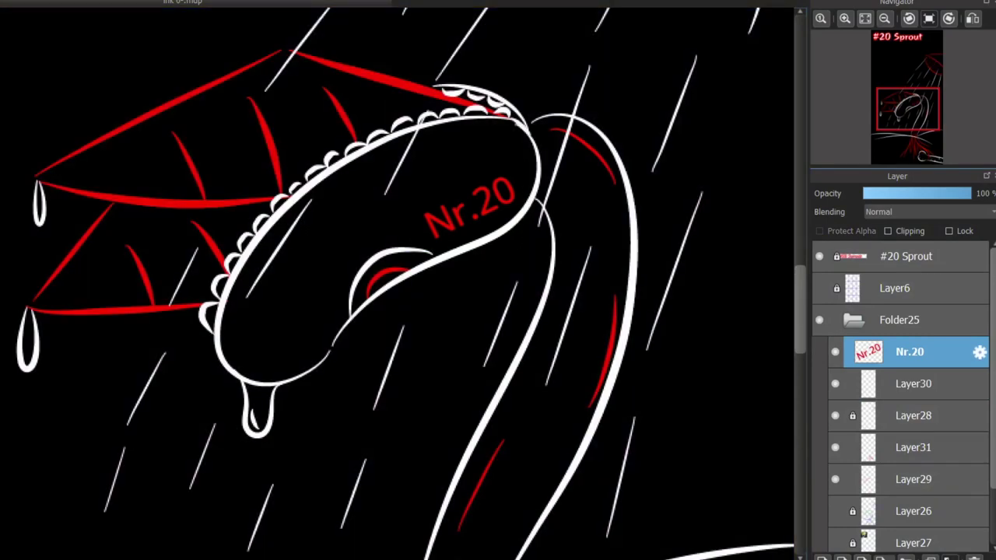
{"action": "scroll", "coordinate": [475, 237], "scroll_direction": "up", "scroll_amount": 1}
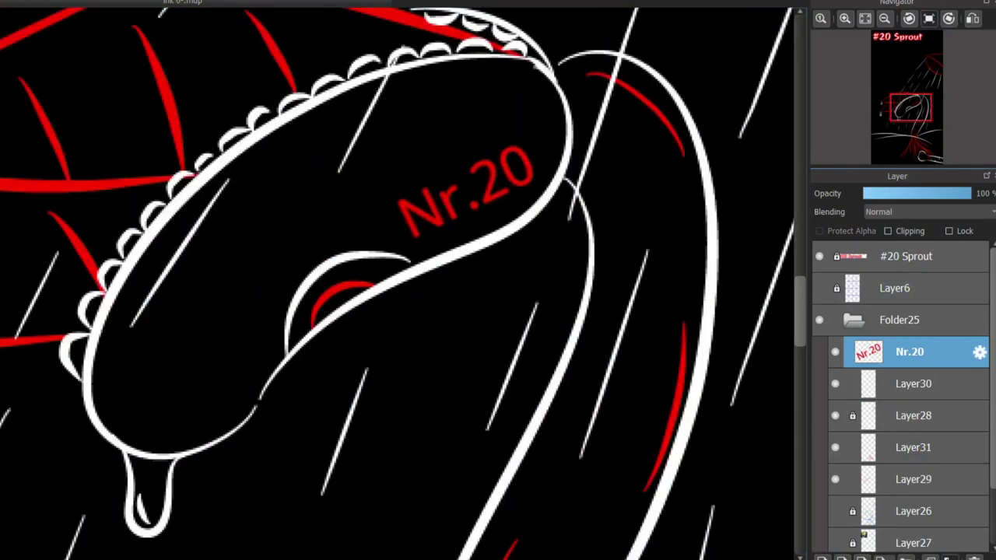
{"action": "key", "text": "Down"}
{"action": "key", "text": "Up"}
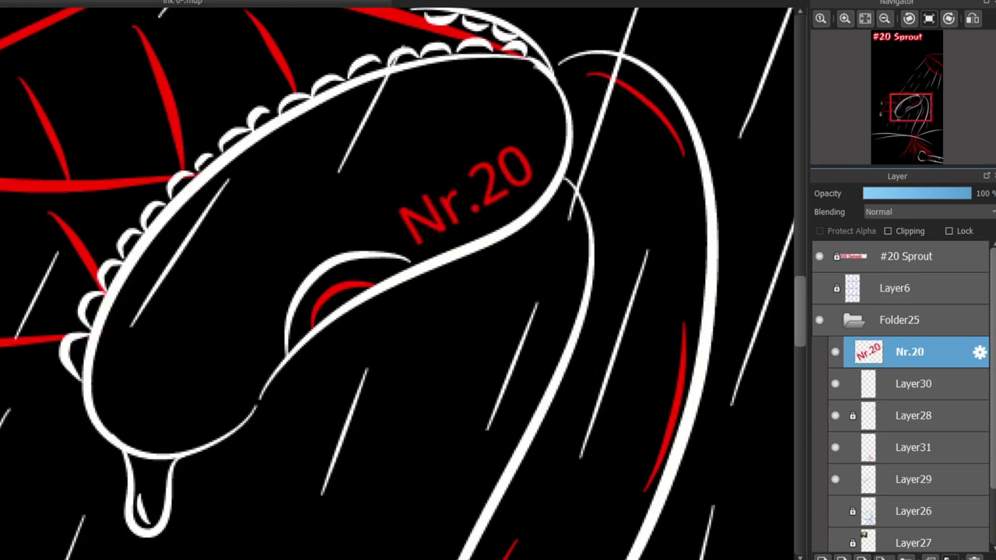
{"action": "key", "text": "ctrl+z"}
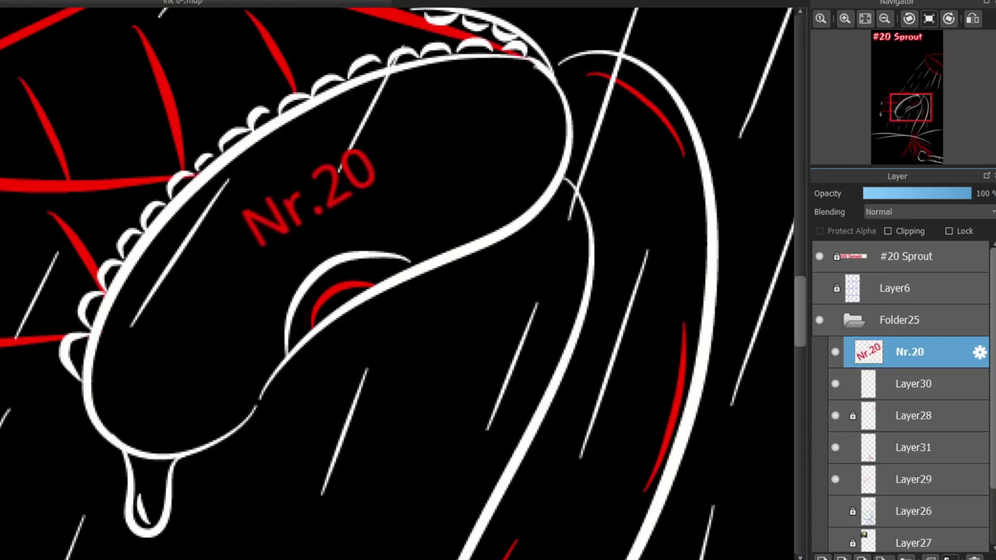
{"action": "key", "text": "ctrl+z"}
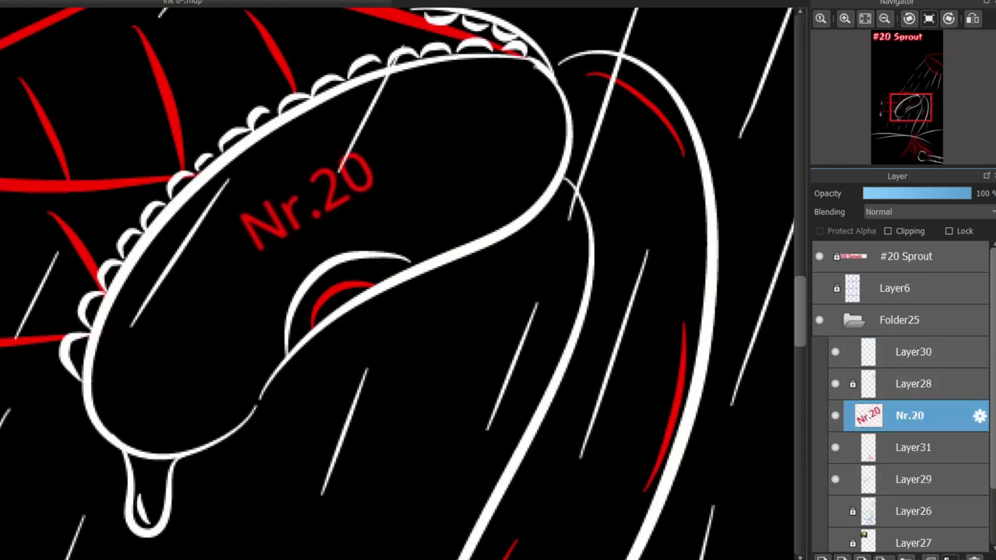
Move the "Nr.20" text toward the pod's stem end and switch it to a heavy bold font.
{"action": "scroll", "coordinate": [318, 208], "scroll_direction": "down", "scroll_amount": 2}
{"action": "left_click_drag", "start_coordinate": [317, 207], "coordinate": [387, 171]}
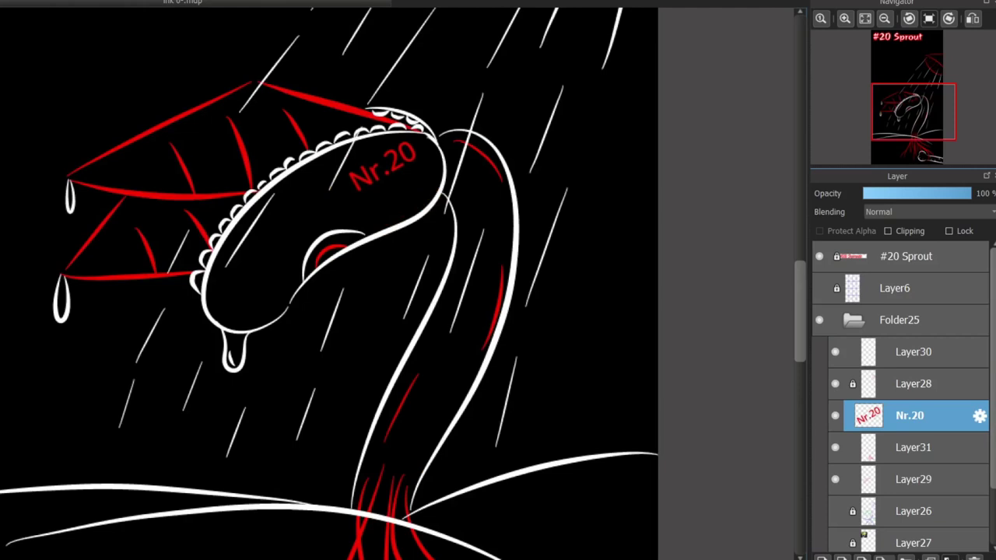
{"action": "key", "text": "Down"}
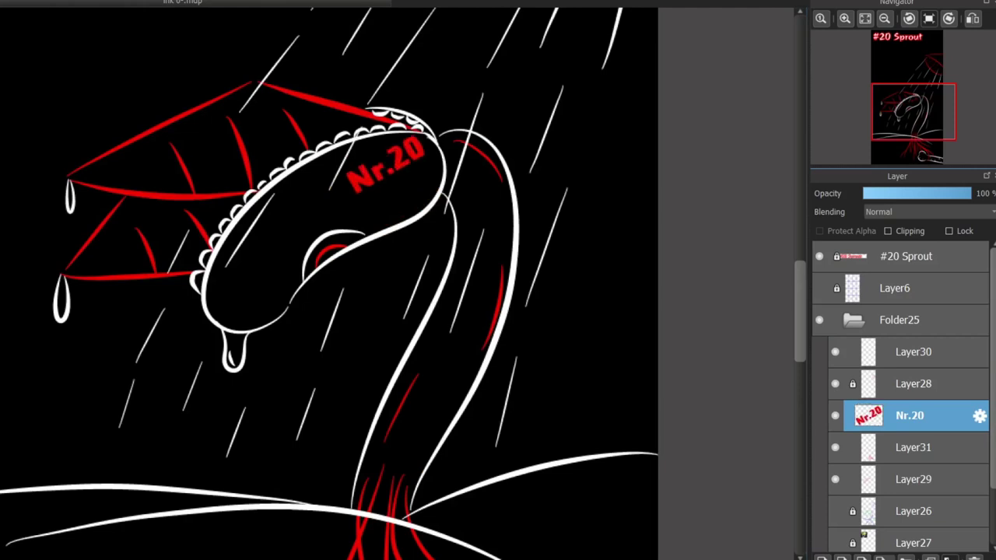
{"action": "left_click_drag", "start_coordinate": [385, 165], "coordinate": [392, 194]}
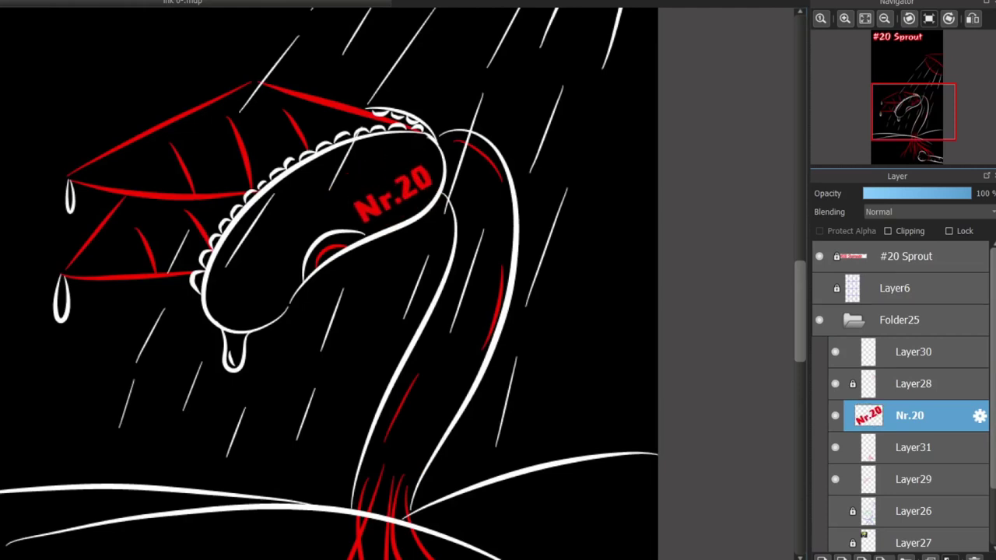
Reduce the size of the bold "Nr.20" text and place it just above the pod's lower edge near the stem.
{"action": "key", "text": "ctrl+z"}
{"action": "key", "text": "ctrl+z"}
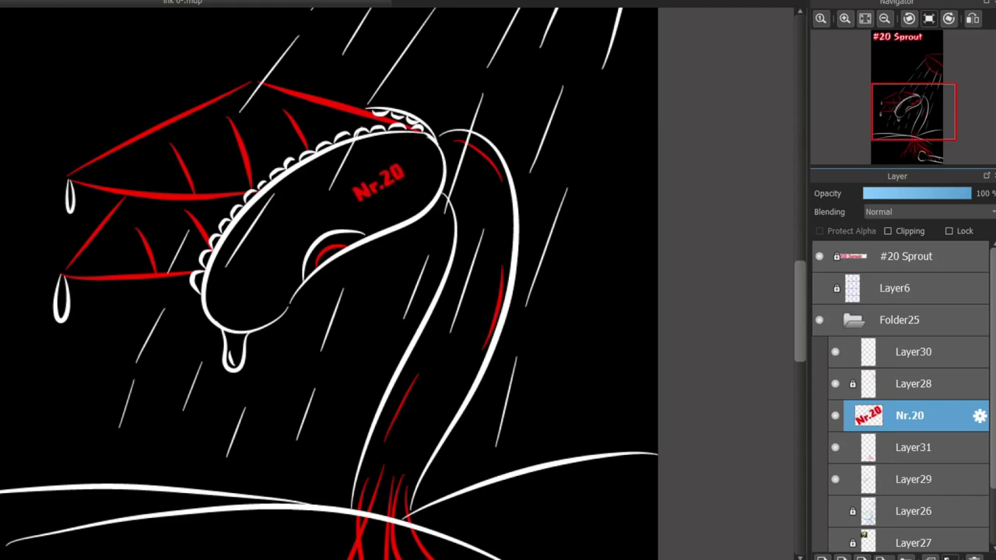
{"action": "scroll", "coordinate": [369, 161], "scroll_direction": "up", "scroll_amount": 3}
{"action": "left_click_drag", "start_coordinate": [394, 216], "coordinate": [419, 275]}
{"action": "scroll", "coordinate": [423, 225], "scroll_direction": "down", "scroll_amount": 3}
{"action": "scroll", "coordinate": [422, 227], "scroll_direction": "up", "scroll_amount": 3}
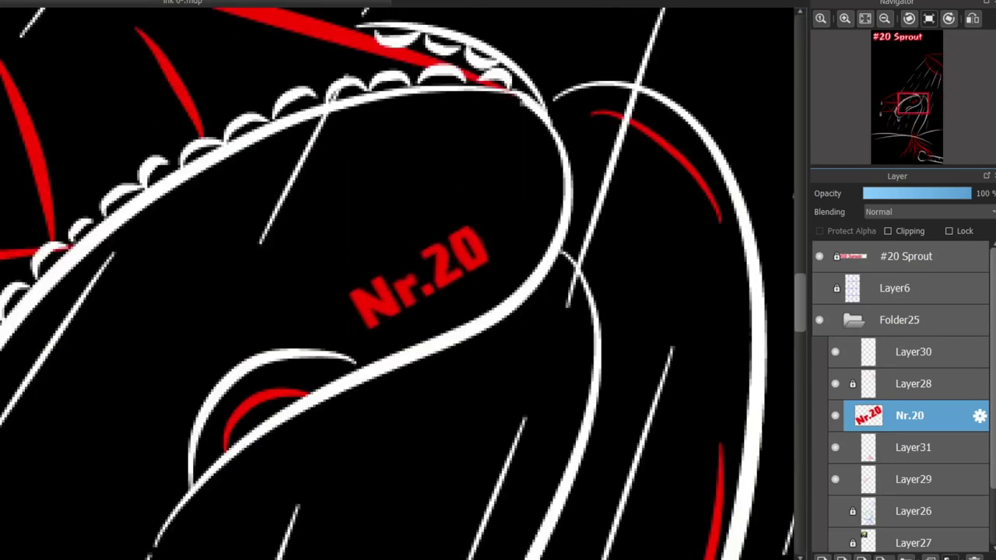
{"action": "left_click", "coordinate": [930, 558]}
{"action": "left_click", "coordinate": [835, 416]}
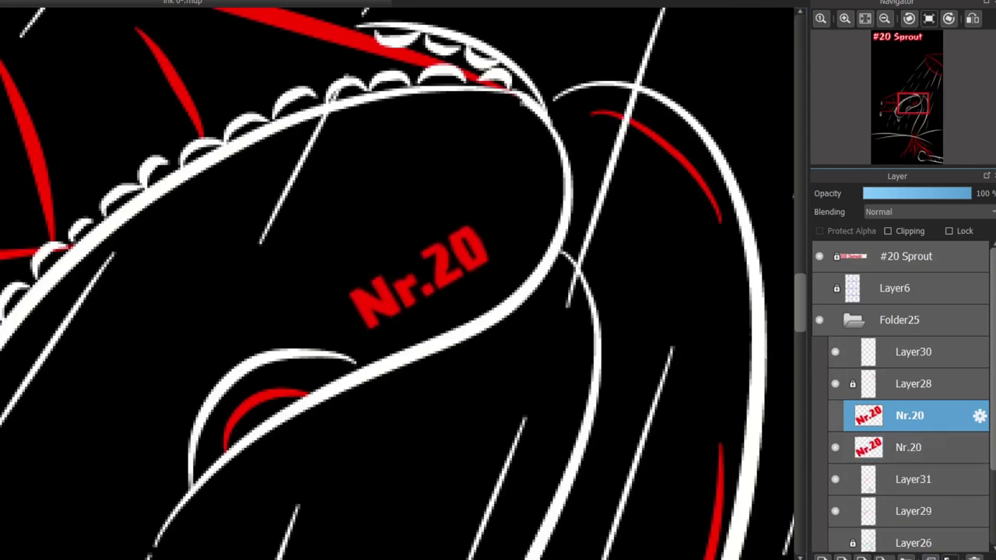
{"action": "left_click", "coordinate": [973, 557]}
{"action": "left_click", "coordinate": [918, 416]}
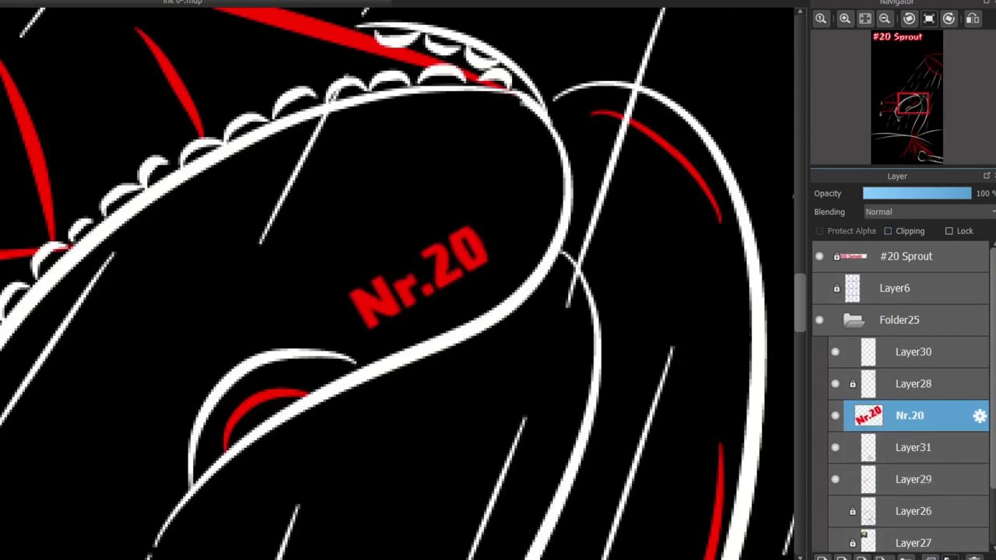
Add a clipping layer above Nr.20, make a rectangular selection around the text and select both layers.
{"action": "left_click", "coordinate": [822, 558]}
{"action": "left_click", "coordinate": [888, 231]}
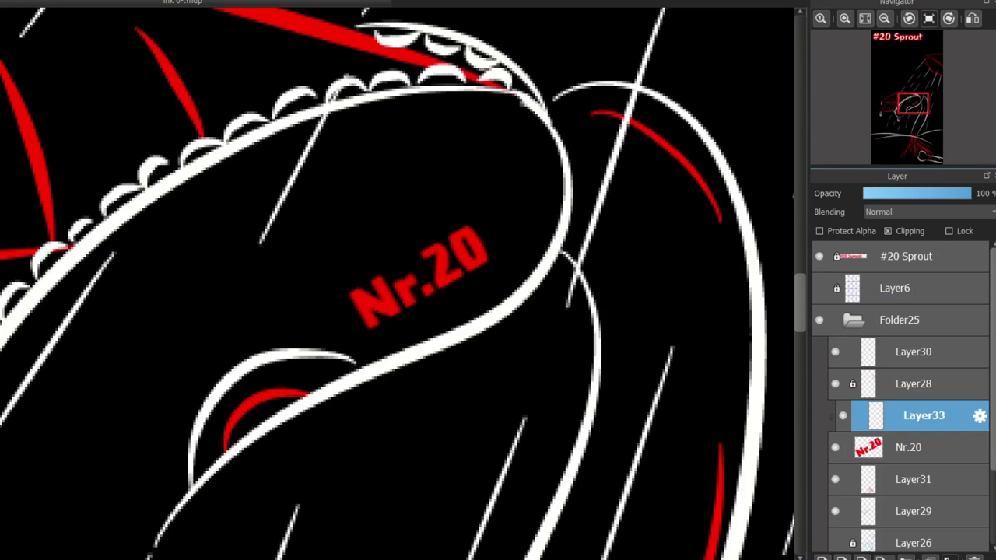
{"action": "mouse_move", "coordinate": [315, 345]}
{"action": "left_mouse_down"}
{"action": "mouse_move", "coordinate": [504, 209]}
{"action": "mouse_move", "coordinate": [318, 354]}
{"action": "left_mouse_up"}
{"action": "left_click", "coordinate": [909, 447], "text": "shift"}
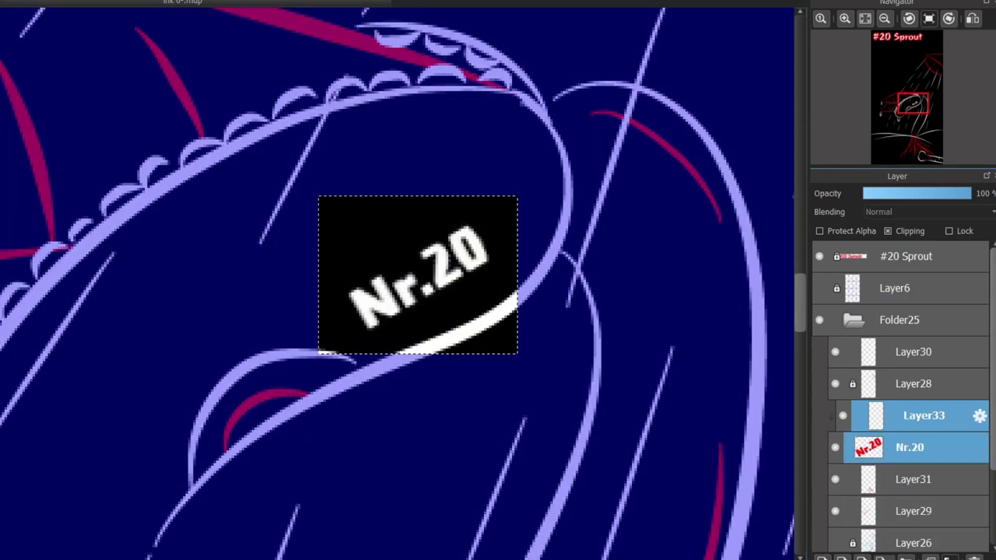
Try to copy the selected area from both layers and paste it as a new layer.
{"action": "key", "text": "ctrl+c"}
{"action": "key", "text": "ctrl+v"}
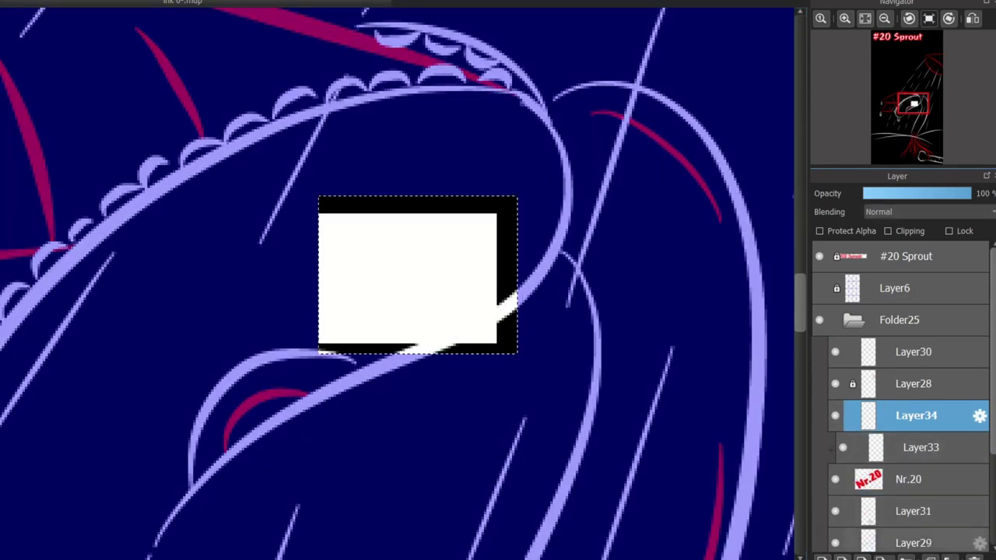
{"action": "key", "text": "ctrl+z"}
{"action": "key", "text": "ctrl+z"}
Try to copy the selected text from Folder25 onto a new layer above the folder, with the Nr.20 layer hidden.
{"action": "left_click", "coordinate": [899, 319]}
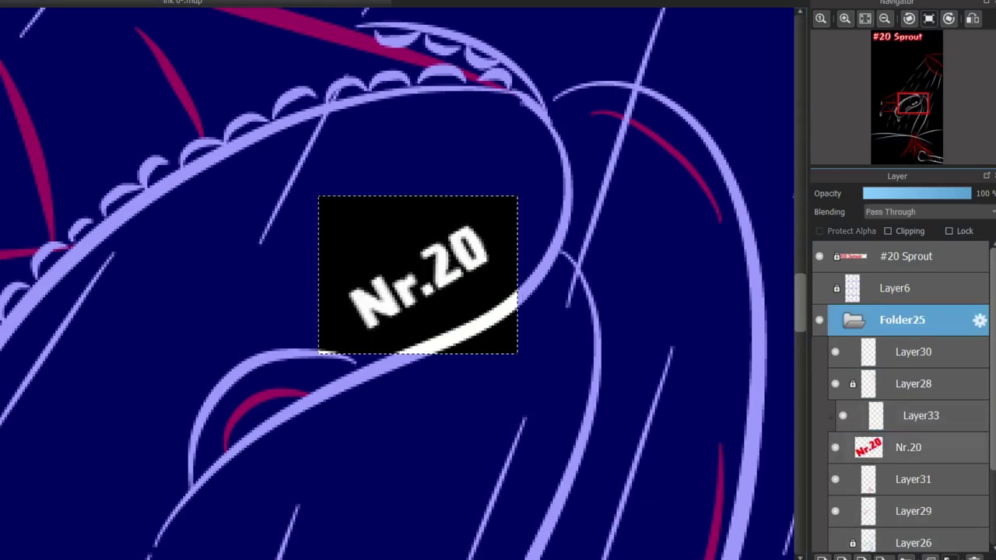
{"action": "key", "text": "ctrl+c"}
{"action": "key", "text": "ctrl+v"}
{"action": "left_click_drag", "start_coordinate": [909, 351], "coordinate": [907, 308]}
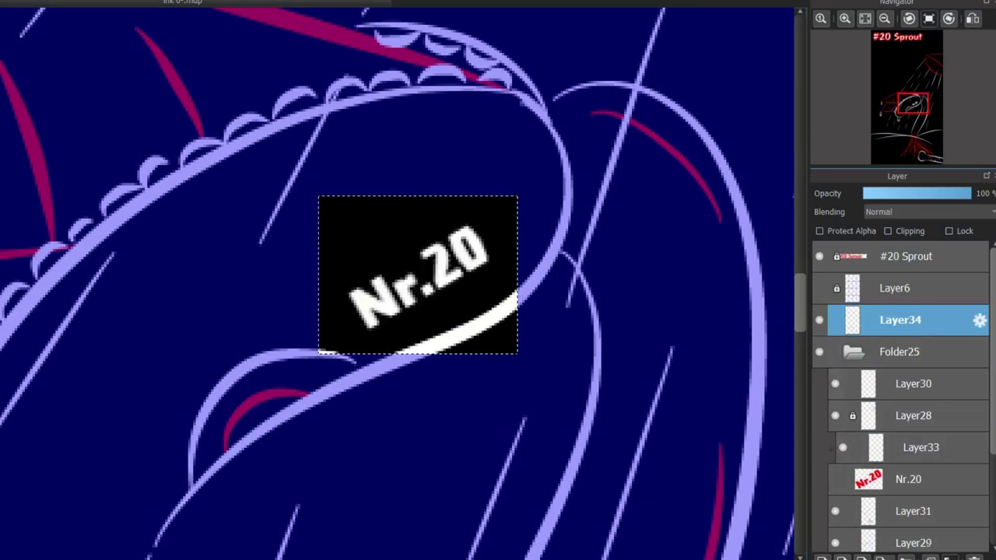
{"action": "key", "text": "ctrl+z"}
{"action": "key", "text": "ctrl+z"}
Show the Nr.20 layer again and delete the clipping layer above it.
{"action": "left_click", "coordinate": [834, 447]}
{"action": "left_click", "coordinate": [920, 416]}
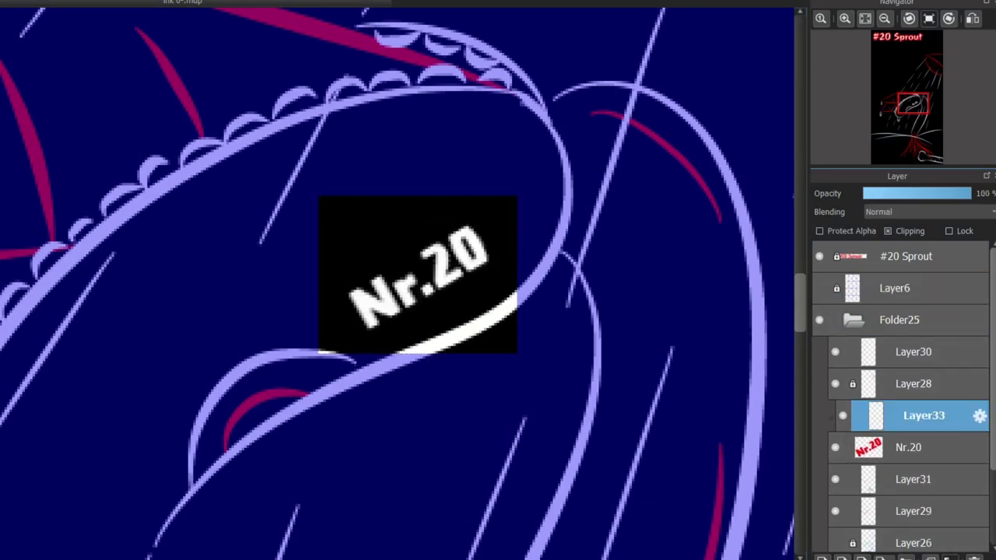
{"action": "left_click", "coordinate": [974, 558]}
Build a stepped selection of overlapping rectangles that closely surrounds the tilted "Nr.20" text.
{"action": "scroll", "coordinate": [349, 315], "scroll_direction": "up", "scroll_amount": 1}
{"action": "key", "text": "ctrl+d"}
{"action": "left_click_drag", "start_coordinate": [330, 253], "coordinate": [417, 345]}
{"action": "key", "text": "ctrl+z"}
{"action": "key", "text": "ctrl+z"}
{"action": "key", "text": "ctrl+z"}
{"action": "key", "text": "ctrl+z"}
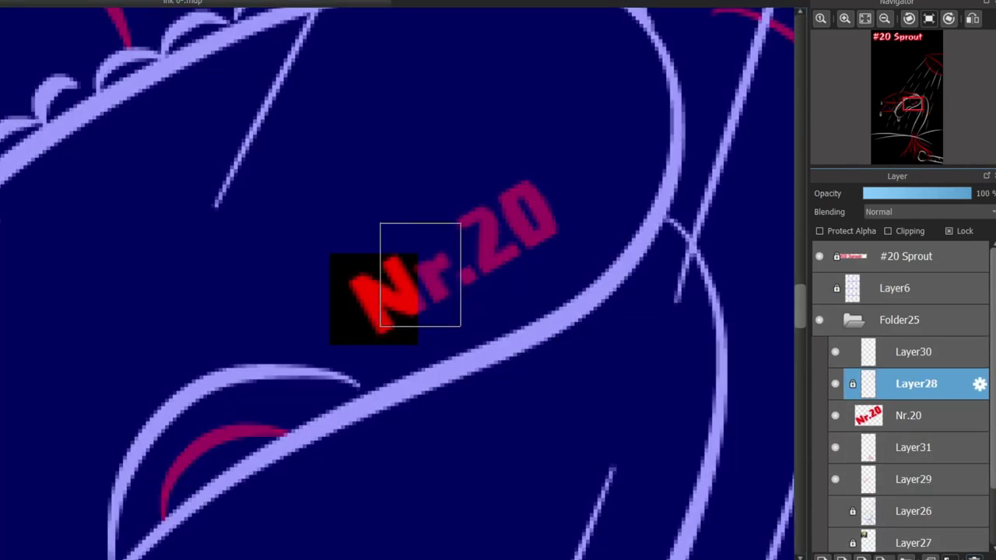
{"action": "key", "text": "ctrl+z"}
{"action": "key", "text": "ctrl+z"}
{"action": "key", "text": "ctrl+z"}
{"action": "key", "text": "ctrl+z"}
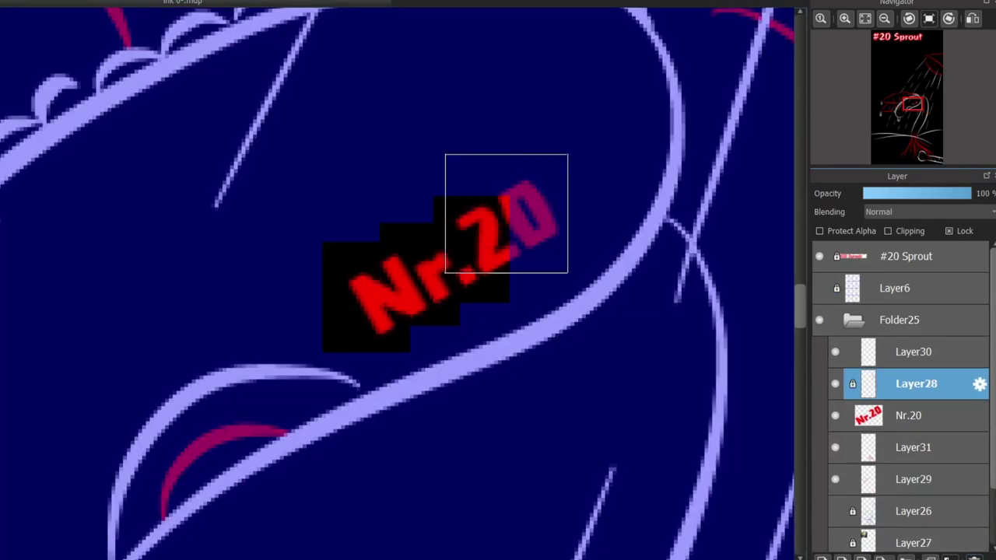
{"action": "key", "text": "ctrl+z"}
{"action": "key", "text": "ctrl+z"}
{"action": "key", "text": "ctrl+z"}
{"action": "key", "text": "ctrl+z"}
{"action": "key", "text": "ctrl+z"}
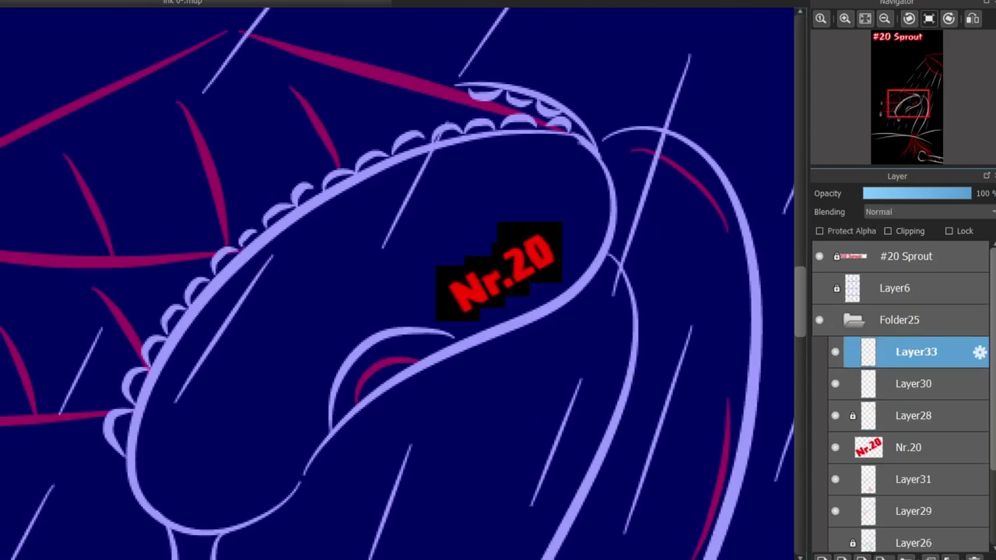
Copy the selected text from Folder25 onto a new layer above the folder and hide the original Nr.20 layer.
{"action": "key", "text": "ctrl+z"}
{"action": "key", "text": "ctrl+z"}
{"action": "key", "text": "ctrl+z"}
{"action": "key", "text": "ctrl+z"}
{"action": "key", "text": "ctrl+z"}
{"action": "key", "text": "ctrl+z"}
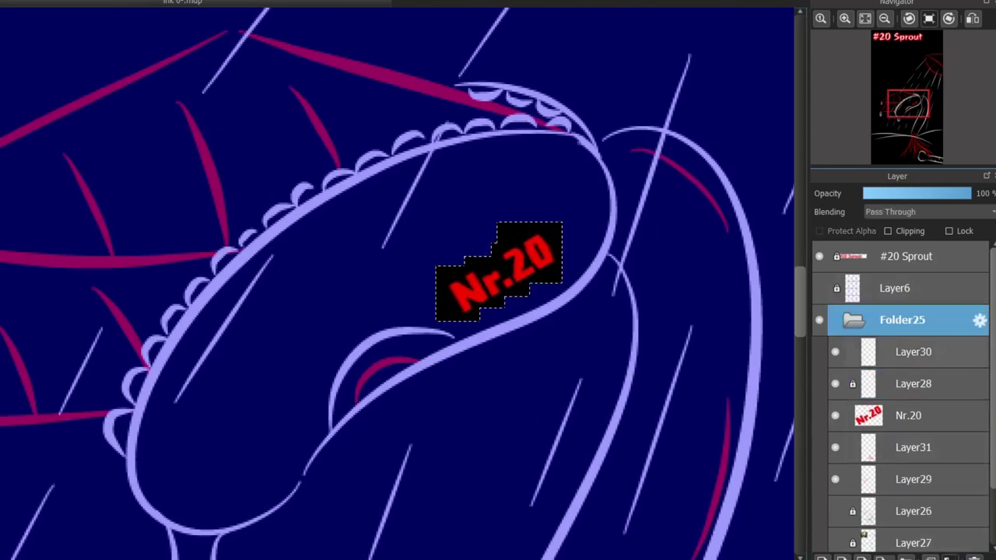
{"action": "left_click", "coordinate": [822, 558]}
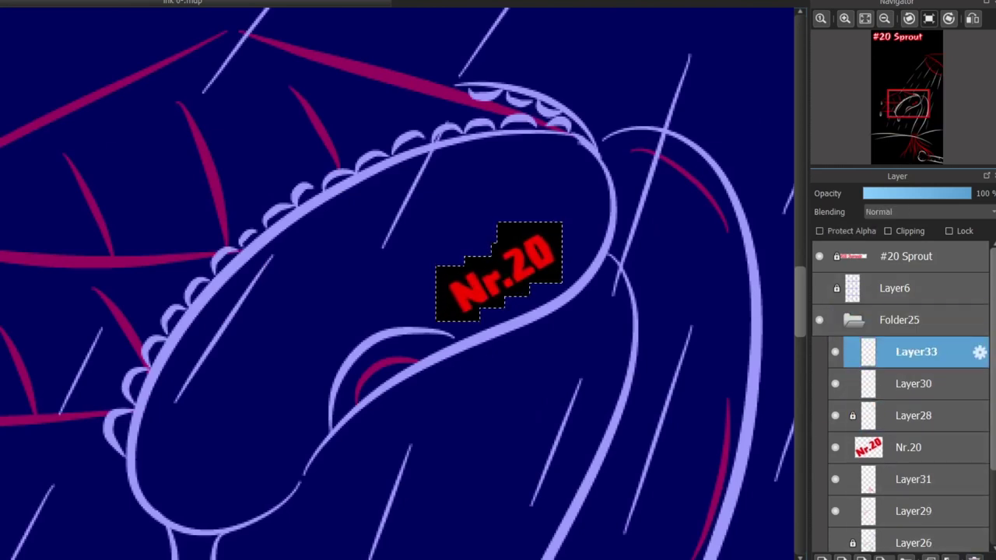
{"action": "left_click_drag", "start_coordinate": [912, 352], "coordinate": [907, 307]}
{"action": "left_click", "coordinate": [835, 447]}
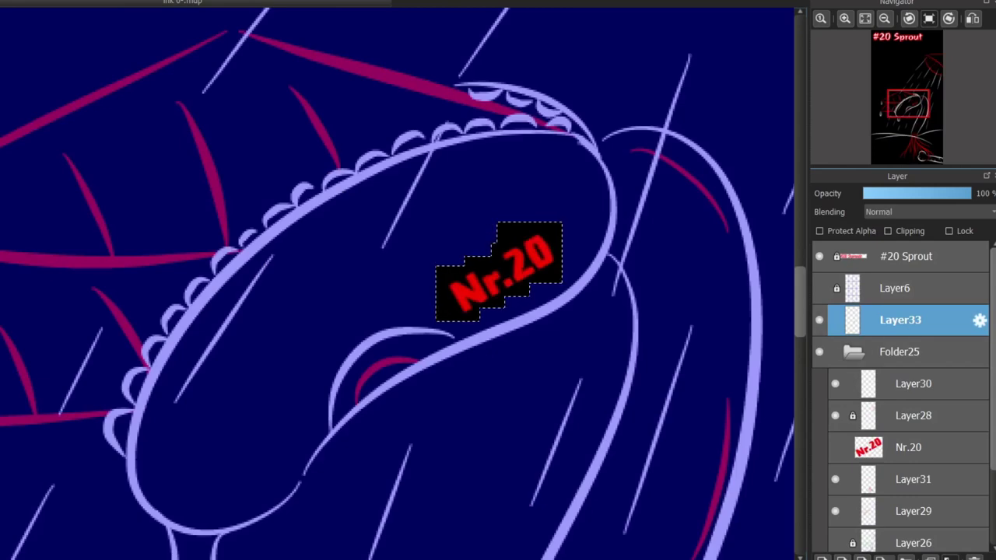
Mesh-transform the copied text, moving it toward the middle of the pod and bending the "20" side of the grid.
{"action": "key", "text": "ctrl+shift+t"}
{"action": "scroll", "coordinate": [476, 318], "scroll_direction": "up", "scroll_amount": 1}
{"action": "left_click", "coordinate": [357, 559]}
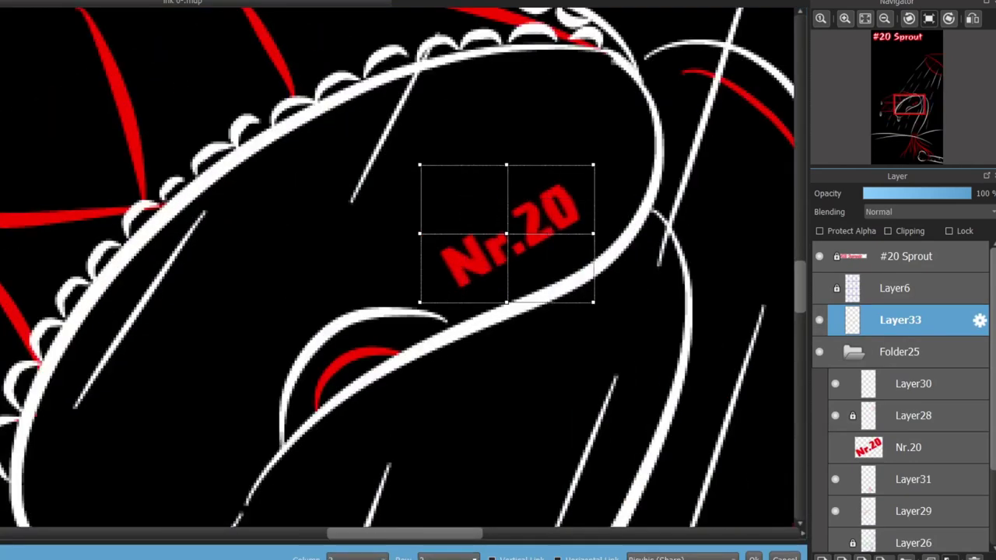
{"action": "scroll", "coordinate": [482, 199], "scroll_direction": "up", "scroll_amount": 1}
{"action": "left_click_drag", "start_coordinate": [519, 250], "coordinate": [518, 231]}
{"action": "left_click_drag", "start_coordinate": [537, 272], "coordinate": [233, 299]}
{"action": "mouse_move", "coordinate": [216, 259]}
{"action": "left_mouse_down"}
{"action": "mouse_move", "coordinate": [216, 270]}
{"action": "mouse_move", "coordinate": [204, 265]}
{"action": "left_mouse_up"}
{"action": "left_click_drag", "start_coordinate": [346, 175], "coordinate": [384, 154]}
{"action": "left_click_drag", "start_coordinate": [345, 278], "coordinate": [376, 284]}
{"action": "left_click_drag", "start_coordinate": [345, 381], "coordinate": [361, 379]}
{"action": "left_click_drag", "start_coordinate": [311, 327], "coordinate": [308, 325]}
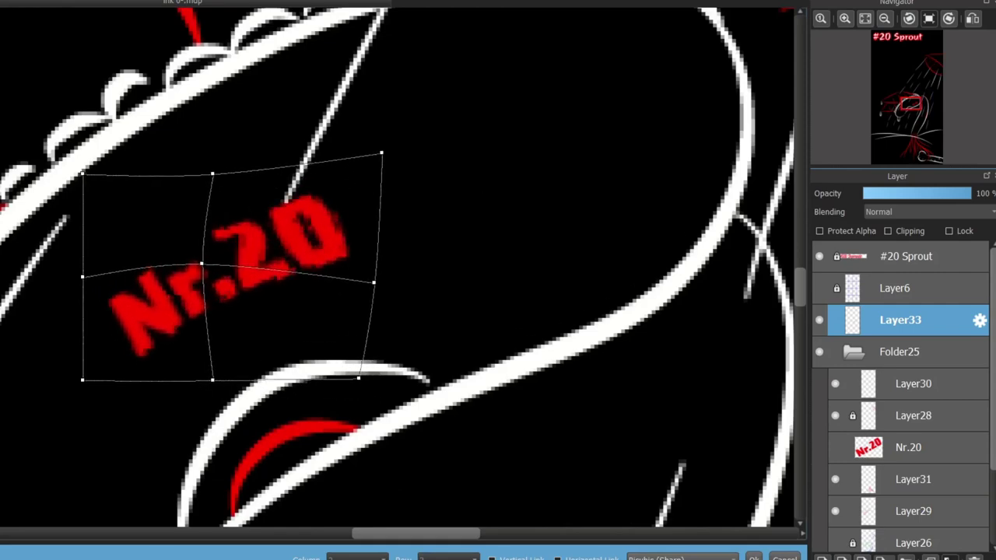
Adjust the mesh's remaining edge and centre points so the "Nr.20" text enlarges toward the "N" and follows the pod's curve.
{"action": "left_click_drag", "start_coordinate": [212, 380], "coordinate": [255, 399]}
{"action": "left_click_drag", "start_coordinate": [82, 380], "coordinate": [68, 399]}
{"action": "left_click_drag", "start_coordinate": [48, 342], "coordinate": [50, 350]}
{"action": "left_click_drag", "start_coordinate": [82, 283], "coordinate": [67, 287]}
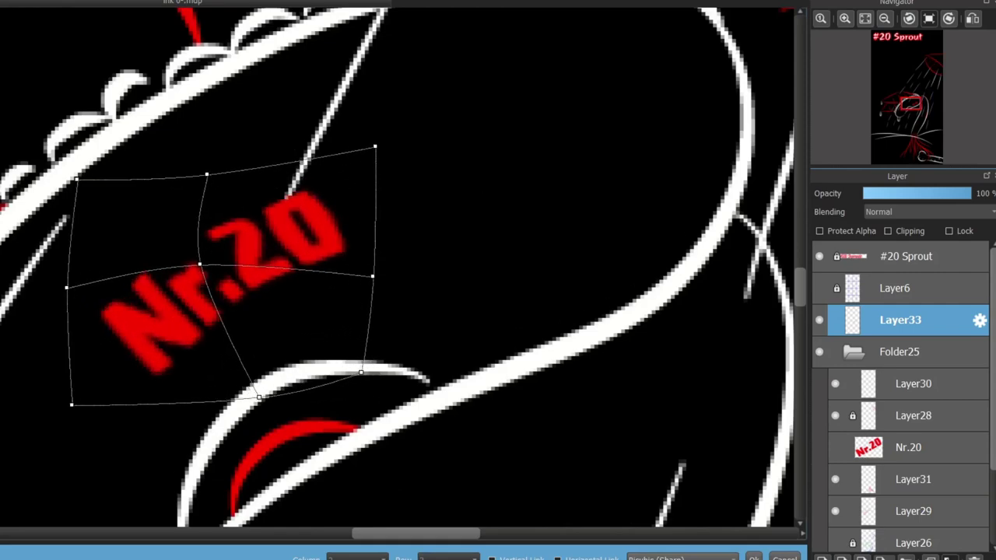
{"action": "left_click_drag", "start_coordinate": [207, 174], "coordinate": [205, 158]}
{"action": "left_click_drag", "start_coordinate": [262, 247], "coordinate": [241, 263]}
{"action": "scroll", "coordinate": [259, 236], "scroll_direction": "down", "scroll_amount": 2}
{"action": "scroll", "coordinate": [251, 236], "scroll_direction": "up", "scroll_amount": 1}
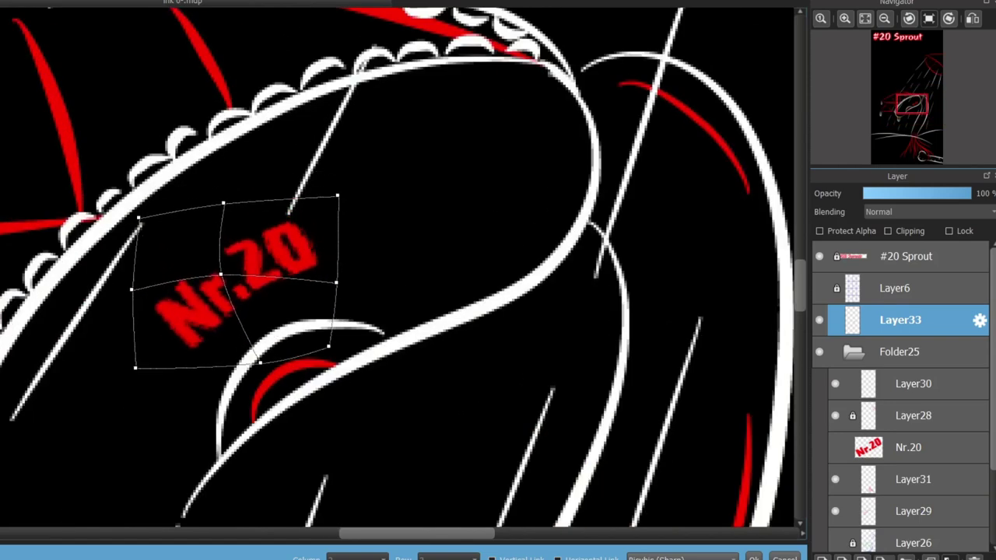
Apply the mesh transform, clear the selection and move Layer33 into Folder25 directly below the Nr.20 layer.
{"action": "scroll", "coordinate": [233, 288], "scroll_direction": "down", "scroll_amount": 2}
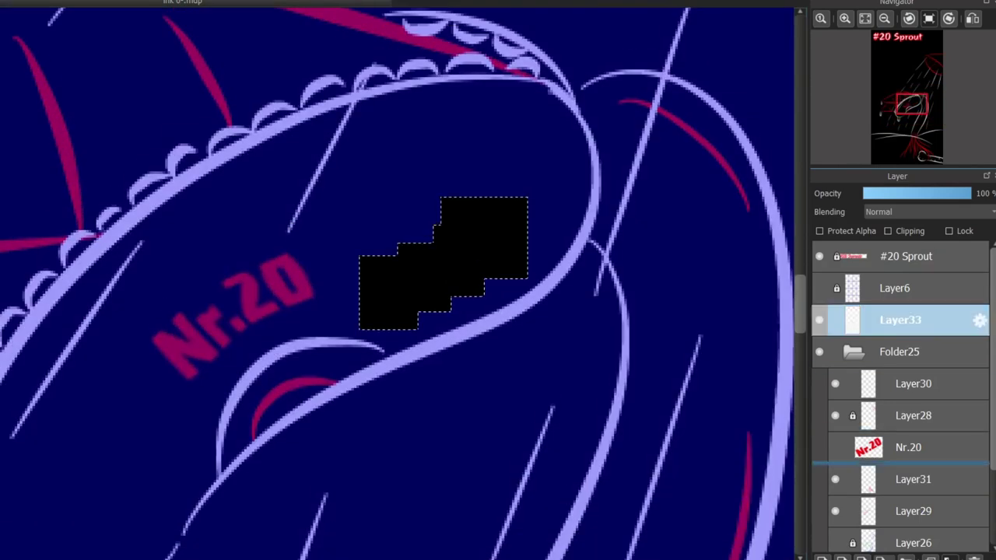
{"action": "left_click_drag", "start_coordinate": [900, 319], "coordinate": [916, 448]}
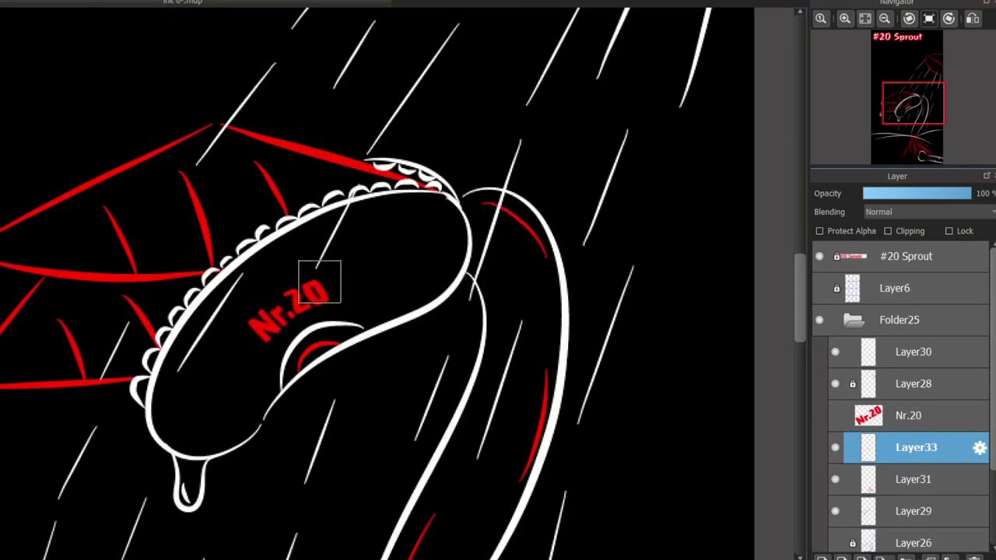
{"action": "scroll", "coordinate": [319, 282], "scroll_direction": "down", "scroll_amount": 1}
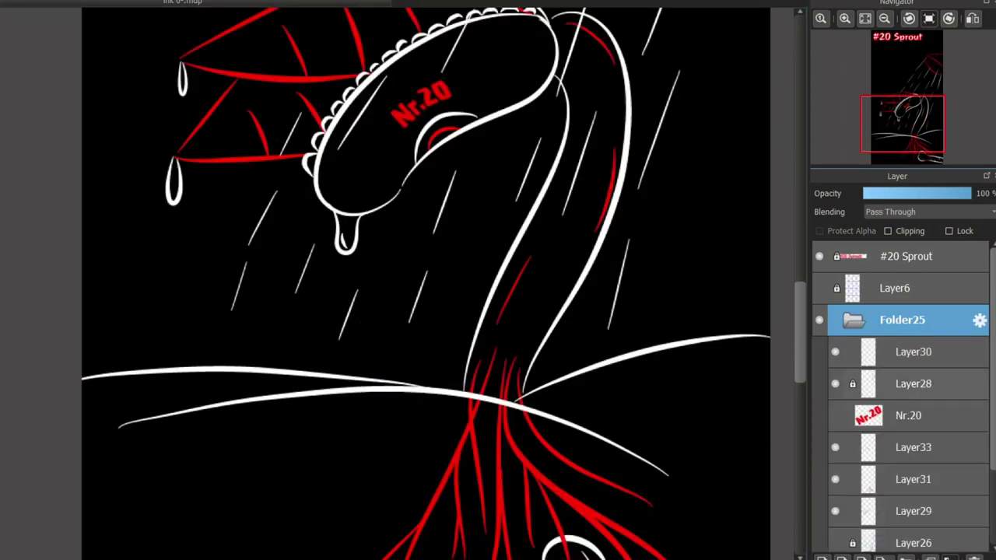
On Layer30, ink short white accent strokes beneath the ground contours and extend the stem's right outline down to the ground line.
{"action": "left_click", "coordinate": [915, 353]}
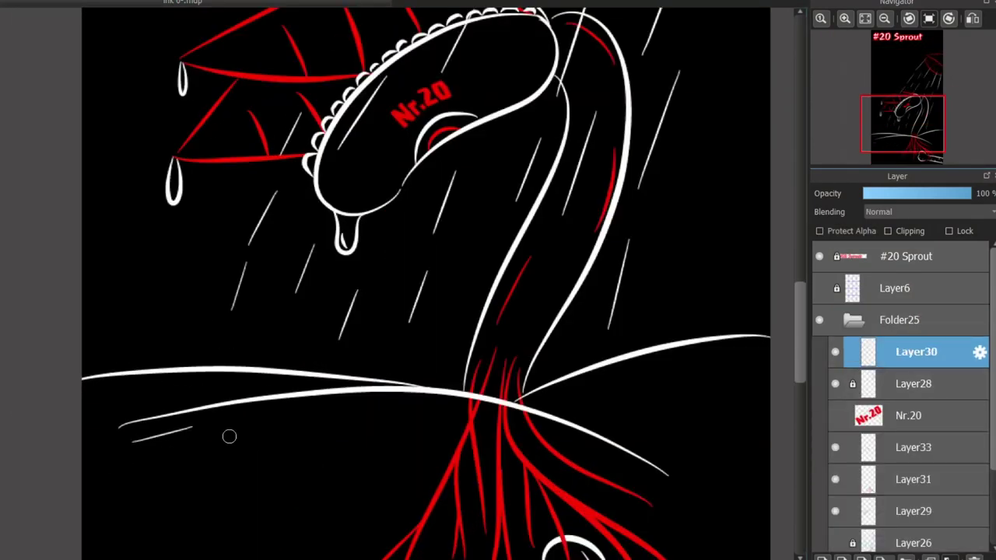
{"action": "key", "text": "ctrl+z"}
{"action": "left_click_drag", "start_coordinate": [114, 436], "coordinate": [220, 425]}
{"action": "left_click_drag", "start_coordinate": [714, 372], "coordinate": [558, 402]}
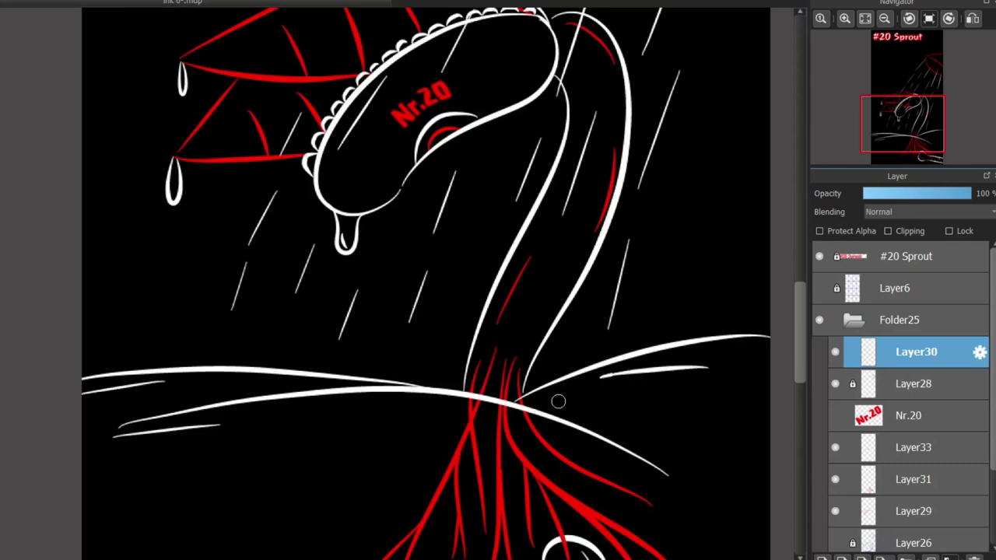
{"action": "scroll", "coordinate": [535, 401], "scroll_direction": "up", "scroll_amount": 2}
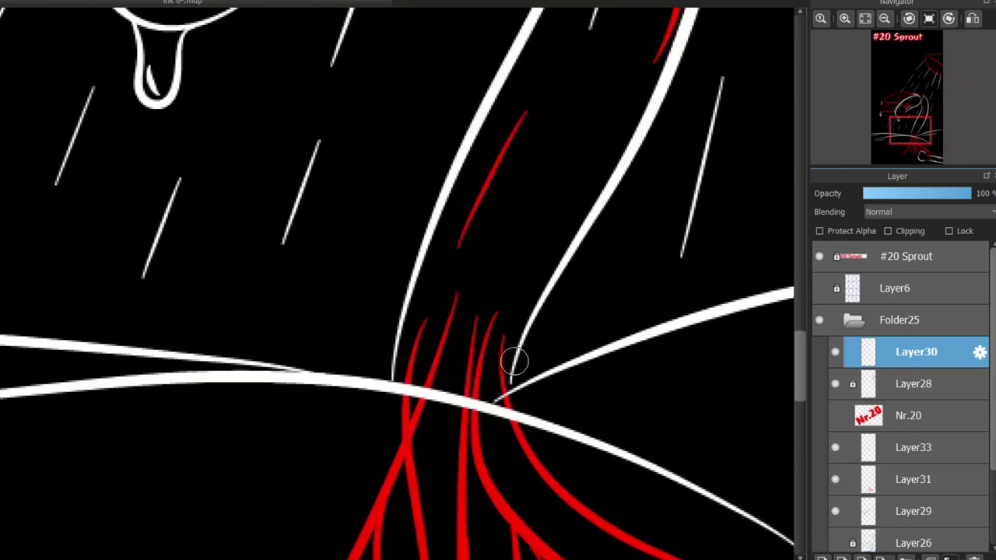
{"action": "left_click_drag", "start_coordinate": [514, 346], "coordinate": [504, 405]}
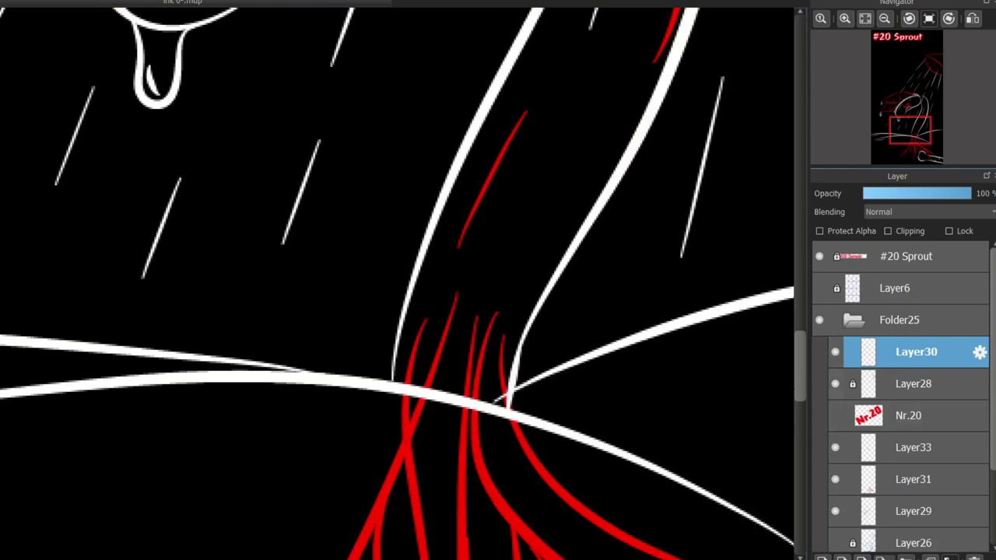
Toggle the visibility of Layer29, Layer31 and Layer33 to check their contents, leaving only Layer33 of these hidden.
{"action": "scroll", "coordinate": [900, 397], "scroll_direction": "down", "scroll_amount": 3}
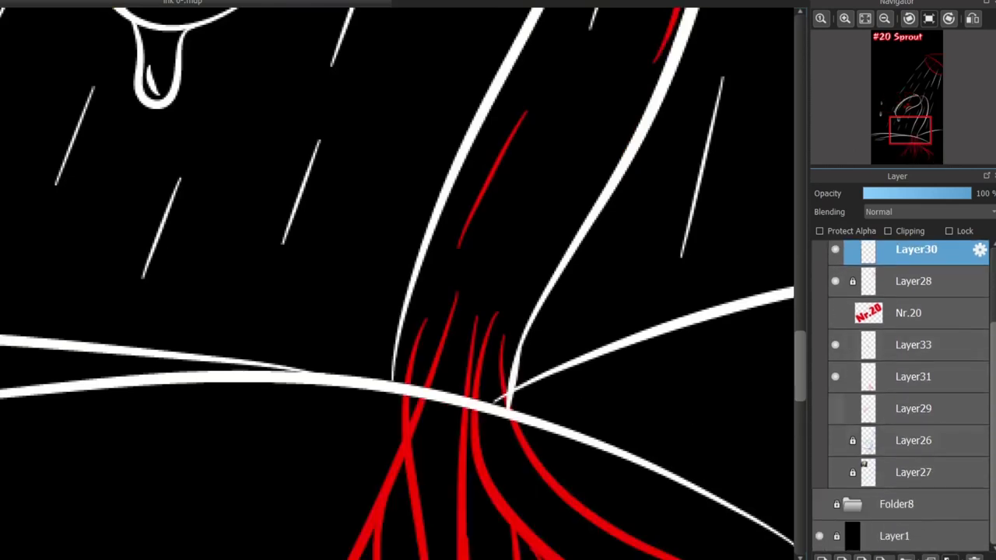
{"action": "left_click", "coordinate": [835, 408]}
{"action": "left_click", "coordinate": [836, 376]}
{"action": "left_click", "coordinate": [835, 376]}
{"action": "left_click", "coordinate": [835, 345]}
{"action": "scroll", "coordinate": [910, 344], "scroll_direction": "up", "scroll_amount": 1}
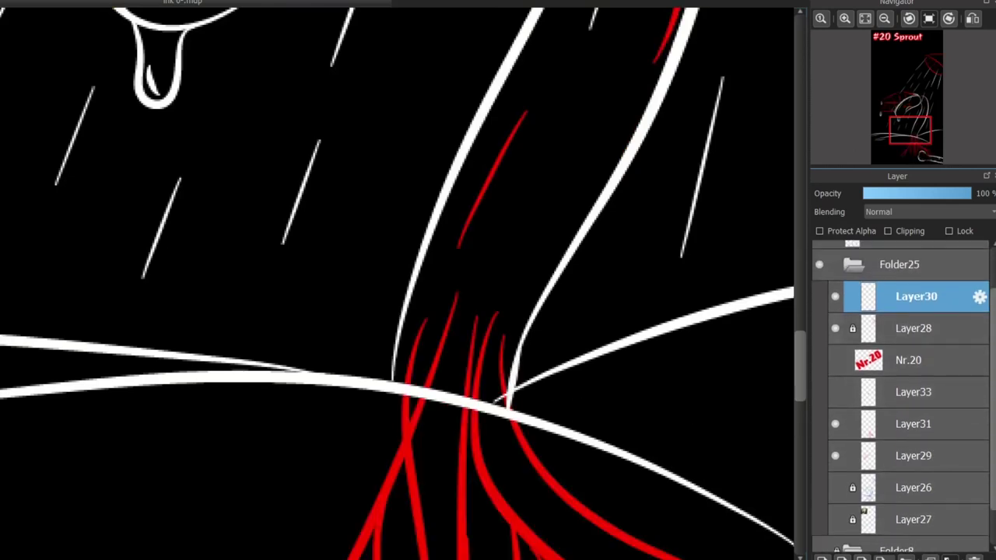
Unlock Layer28 and erase the thin tip of the right ground line that overshoots the stem's base.
{"action": "left_click", "coordinate": [915, 328]}
{"action": "left_click", "coordinate": [836, 328]}
{"action": "left_click", "coordinate": [836, 328]}
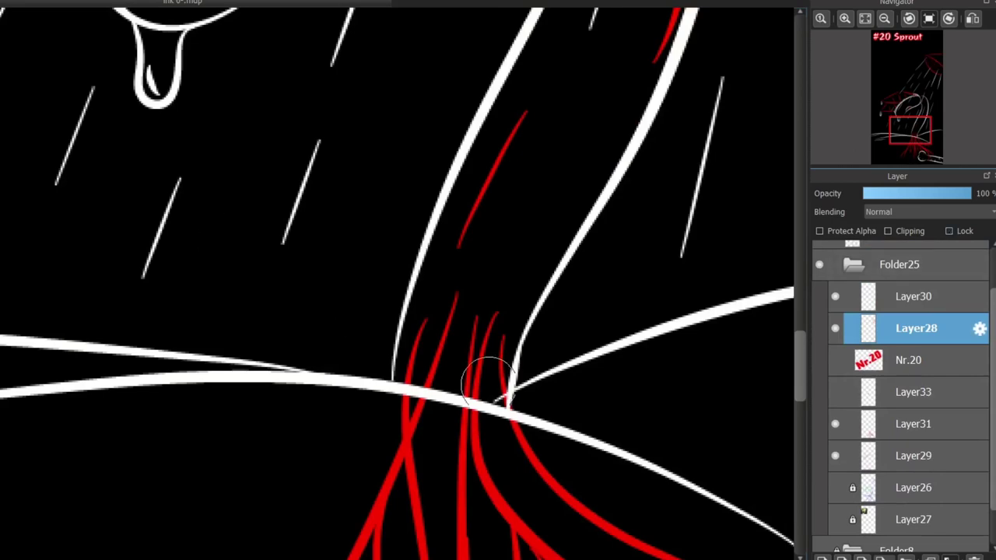
{"action": "left_click_drag", "start_coordinate": [499, 397], "coordinate": [496, 392]}
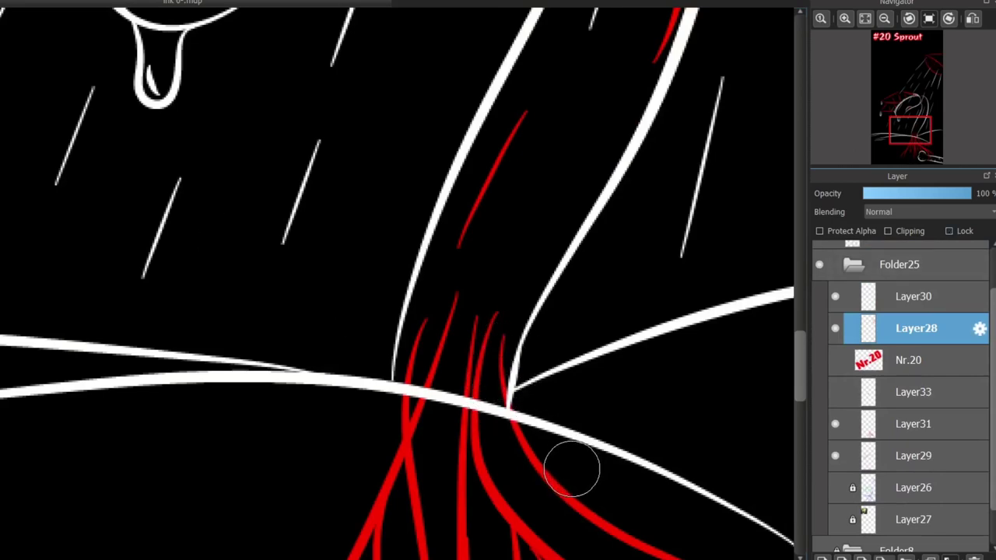
On Layer28, ink red roots entering from the canvas's lower left edge: a branching upper root and a single curved root below it.
{"action": "scroll", "coordinate": [572, 469], "scroll_direction": "down", "scroll_amount": 5}
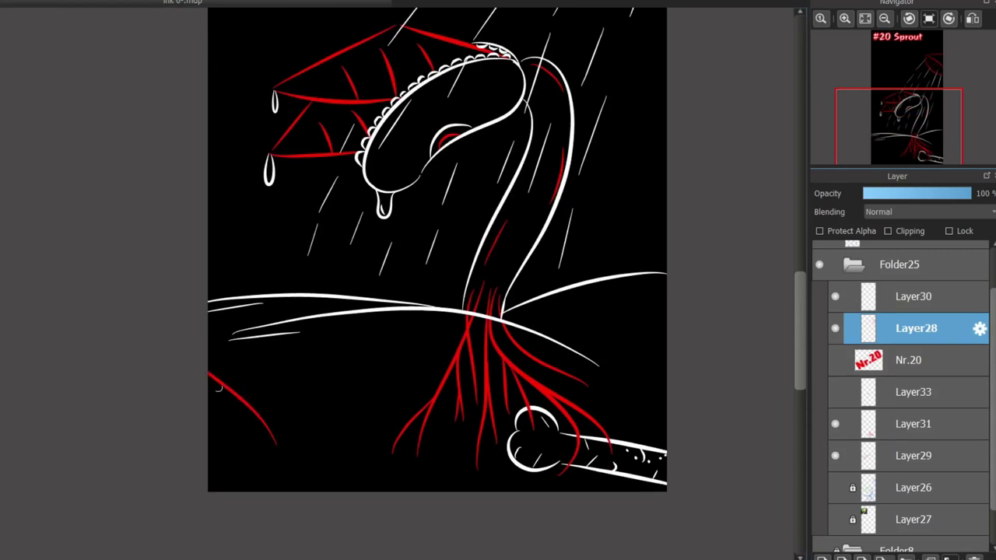
{"action": "mouse_move", "coordinate": [218, 387]}
{"action": "left_mouse_down"}
{"action": "mouse_move", "coordinate": [243, 401]}
{"action": "mouse_move", "coordinate": [262, 346]}
{"action": "left_mouse_up"}
{"action": "scroll", "coordinate": [237, 457], "scroll_direction": "up", "scroll_amount": 3}
{"action": "left_click_drag", "start_coordinate": [260, 344], "coordinate": [352, 371]}
{"action": "left_click_drag", "start_coordinate": [168, 298], "coordinate": [243, 426]}
{"action": "key", "text": "ctrl+z"}
{"action": "left_click_drag", "start_coordinate": [177, 349], "coordinate": [255, 455]}
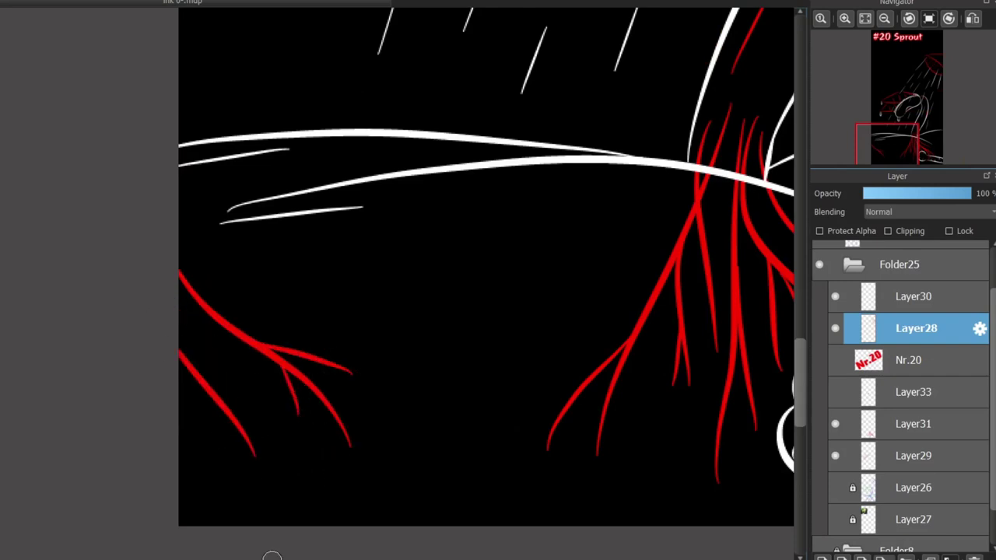
Ink a tapered red root from the canvas's right edge down across the bone's upper outline, redrawing it at a steeper angle.
{"action": "left_click_drag", "start_coordinate": [271, 559], "coordinate": [443, 559]}
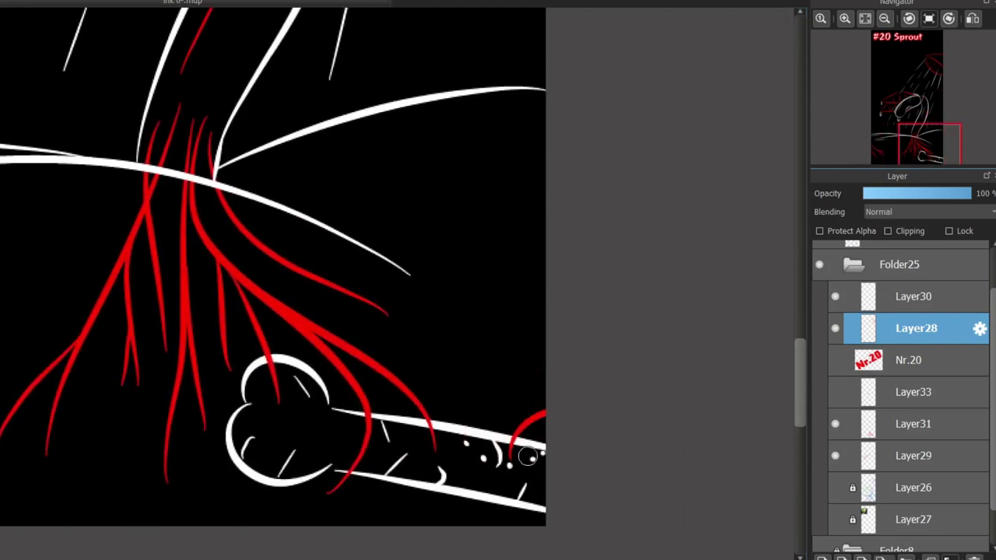
{"action": "left_click_drag", "start_coordinate": [483, 457], "coordinate": [575, 389]}
{"action": "key", "text": "ctrl+z"}
{"action": "left_click_drag", "start_coordinate": [483, 456], "coordinate": [536, 358]}
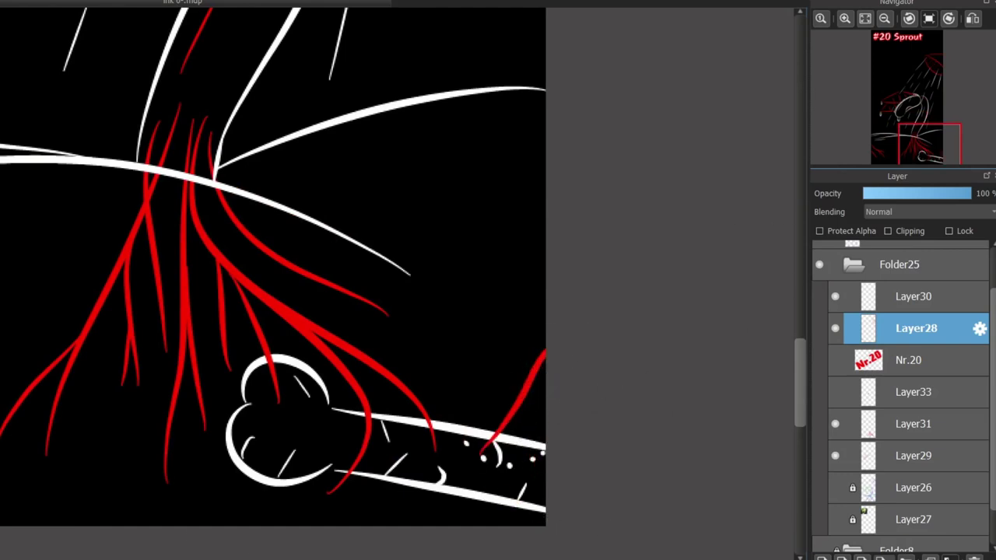
{"action": "scroll", "coordinate": [303, 338], "scroll_direction": "down", "scroll_amount": 2}
{"action": "left_click_drag", "start_coordinate": [304, 234], "coordinate": [452, 511]}
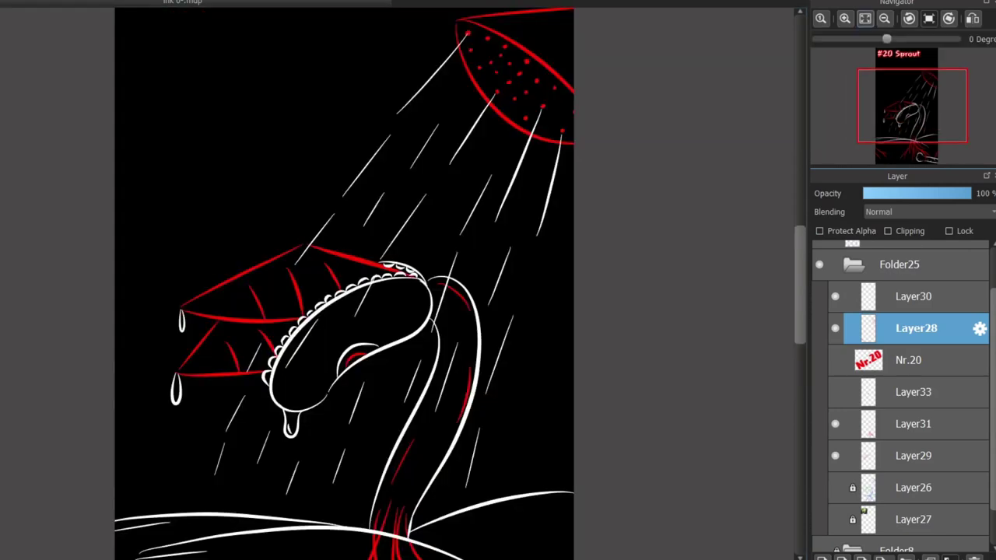
{"action": "left_click", "coordinate": [865, 19]}
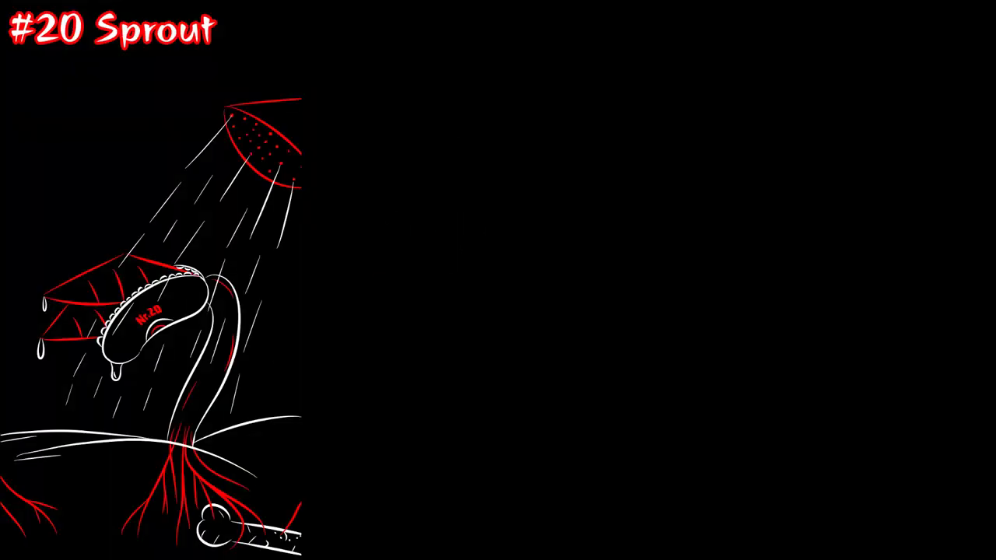